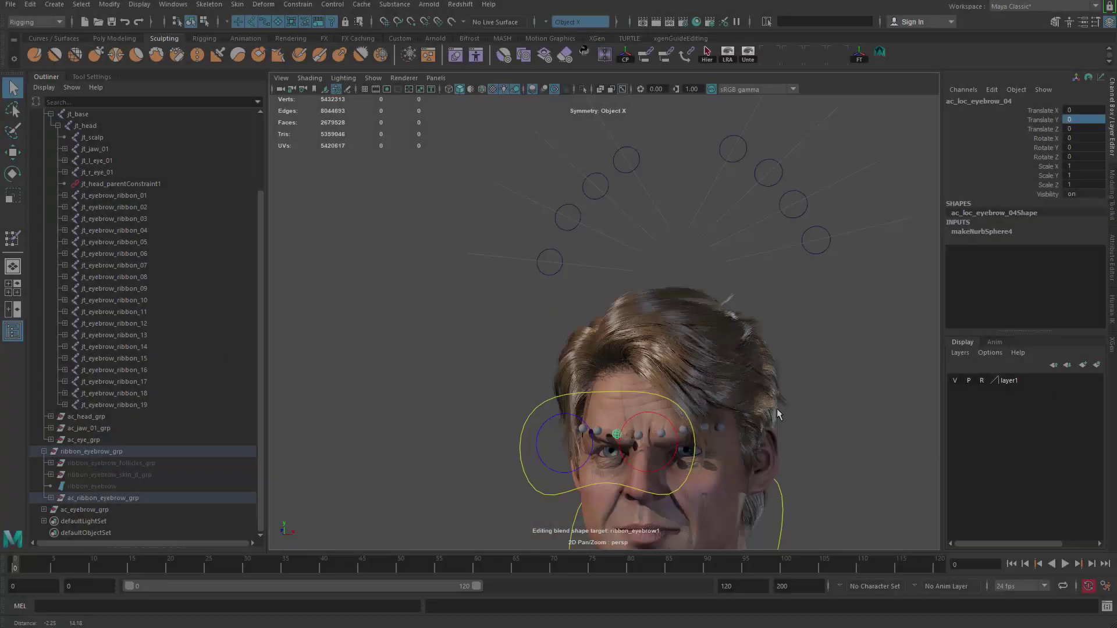
# Test the ac_loc_eyebrow_03 sphere above the eye by moving it with the Move tool, and undo the move.
pyautogui.keyDown('alt'); pyautogui.moveTo(777, 409); pyautogui.dragTo(753, 400); pyautogui.keyUp('alt')
pyautogui.keyDown('alt'); pyautogui.moveTo(753, 399); pyautogui.dragTo(765, 333, button='right'); pyautogui.keyUp('alt')
pyautogui.keyDown('alt'); pyautogui.moveTo(765, 332); pyautogui.dragTo(832, 331); pyautogui.keyUp('alt')
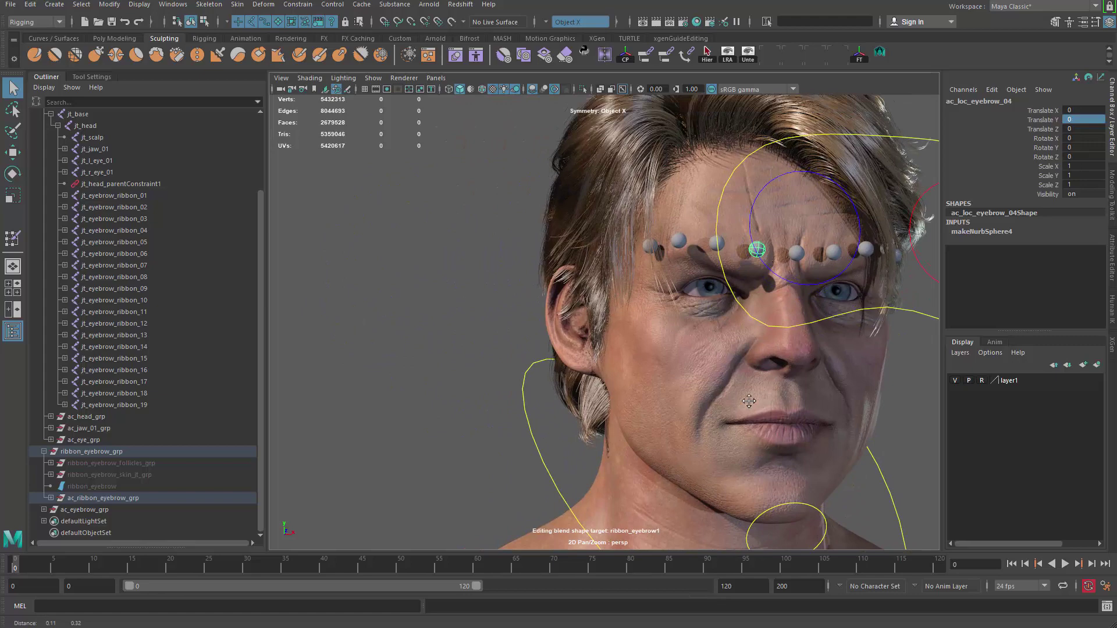
pyautogui.keyDown('alt'); pyautogui.moveTo(832, 330); pyautogui.dragTo(849, 291, button='right'); pyautogui.keyUp('alt')
pyautogui.keyDown('alt'); pyautogui.moveTo(849, 291); pyautogui.dragTo(656, 411, button='middle'); pyautogui.keyUp('alt')
pyautogui.click(649, 379)
pyautogui.press('w')
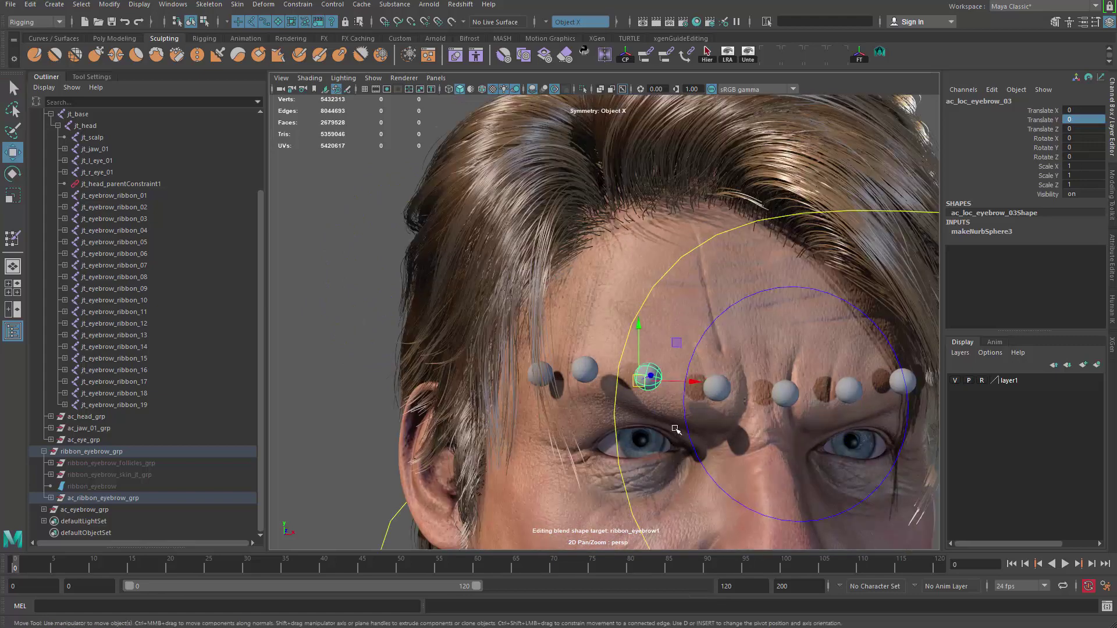
pyautogui.keyDown('alt'); pyautogui.moveTo(676, 429); pyautogui.dragTo(611, 454, button='right'); pyautogui.keyUp('alt')
pyautogui.keyDown('alt'); pyautogui.moveTo(573, 421); pyautogui.dragTo(561, 445); pyautogui.keyUp('alt')
pyautogui.keyDown('alt'); pyautogui.moveTo(628, 434); pyautogui.dragTo(701, 419, button='right'); pyautogui.keyUp('alt')
pyautogui.keyDown('alt'); pyautogui.moveTo(713, 419); pyautogui.dragTo(700, 386); pyautogui.keyUp('alt')
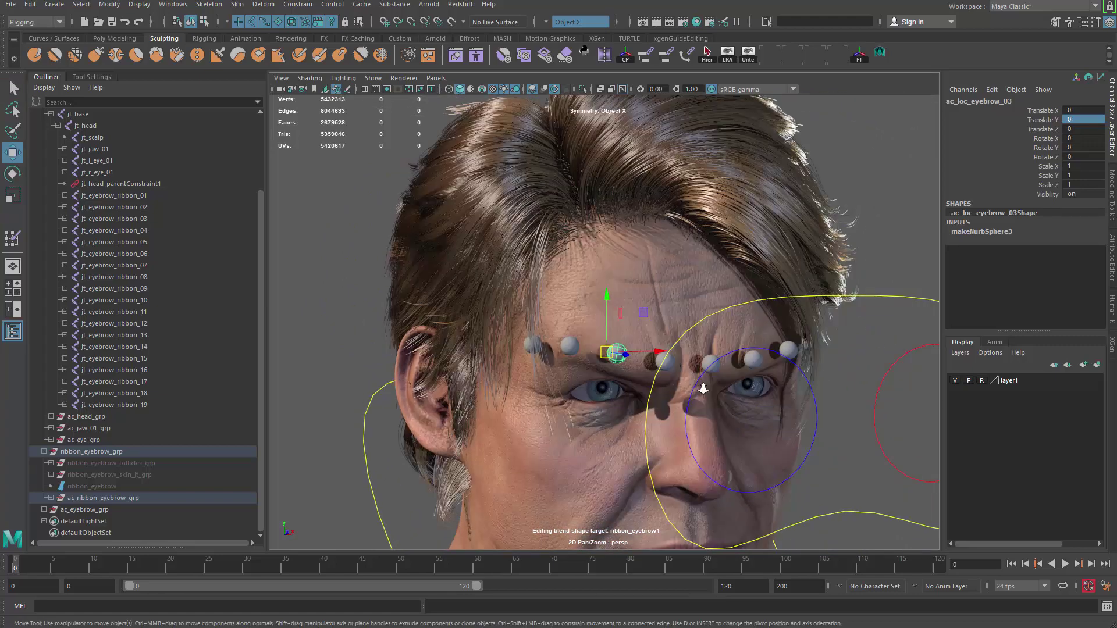
pyautogui.keyDown('alt'); pyautogui.moveTo(701, 387); pyautogui.dragTo(751, 372, button='right'); pyautogui.keyUp('alt')
pyautogui.keyDown('alt'); pyautogui.moveTo(572, 330); pyautogui.dragTo(561, 320, button='middle'); pyautogui.keyUp('alt')
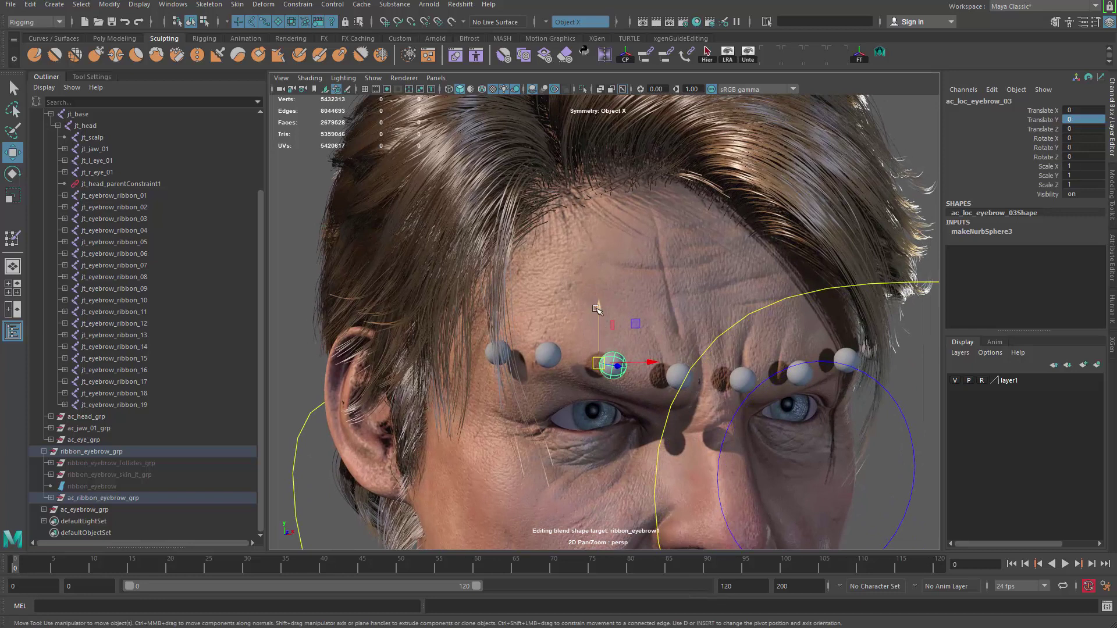
pyautogui.moveTo(597, 309); pyautogui.dragTo(669, 280)
pyautogui.hotkey('ctrl', 'z')
# Test the ac_eyebrow_2 circle control above the head by moving it around, and undo the moves.
pyautogui.keyDown('alt'); pyautogui.moveTo(605, 233); pyautogui.dragTo(645, 351, button='middle'); pyautogui.keyUp('alt')
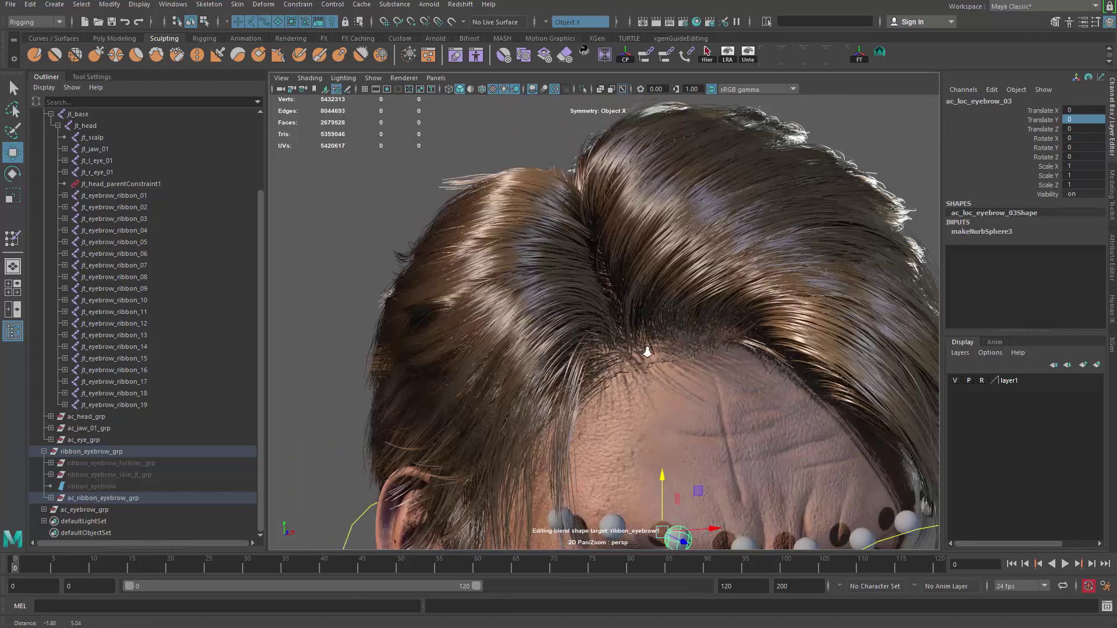
pyautogui.keyDown('alt'); pyautogui.moveTo(646, 351); pyautogui.dragTo(582, 285, button='right'); pyautogui.keyUp('alt')
pyautogui.keyDown('alt'); pyautogui.moveTo(581, 285); pyautogui.dragTo(603, 379, button='middle'); pyautogui.keyUp('alt')
pyautogui.keyDown('alt'); pyautogui.moveTo(603, 379); pyautogui.dragTo(580, 265); pyautogui.keyUp('alt')
pyautogui.click(540, 215)
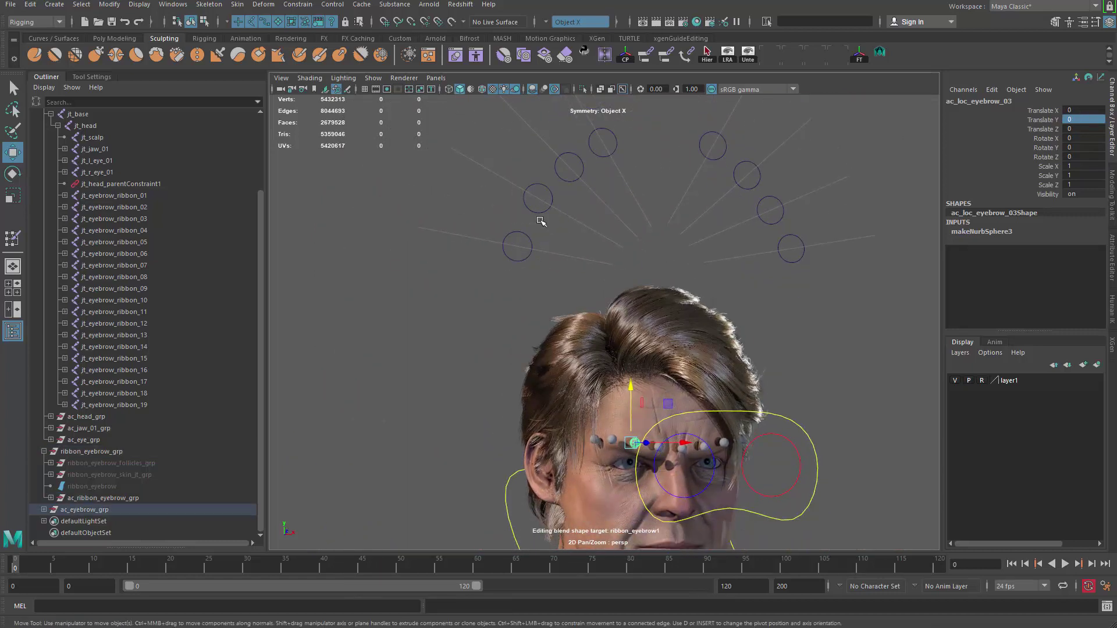
pyautogui.moveTo(538, 198); pyautogui.dragTo(742, 255)
pyautogui.hotkey('ctrl', 'z')
pyautogui.hotkey('ctrl', 'z')
pyautogui.hotkey('ctrl', 'z')
pyautogui.hotkey('ctrl', 'z')
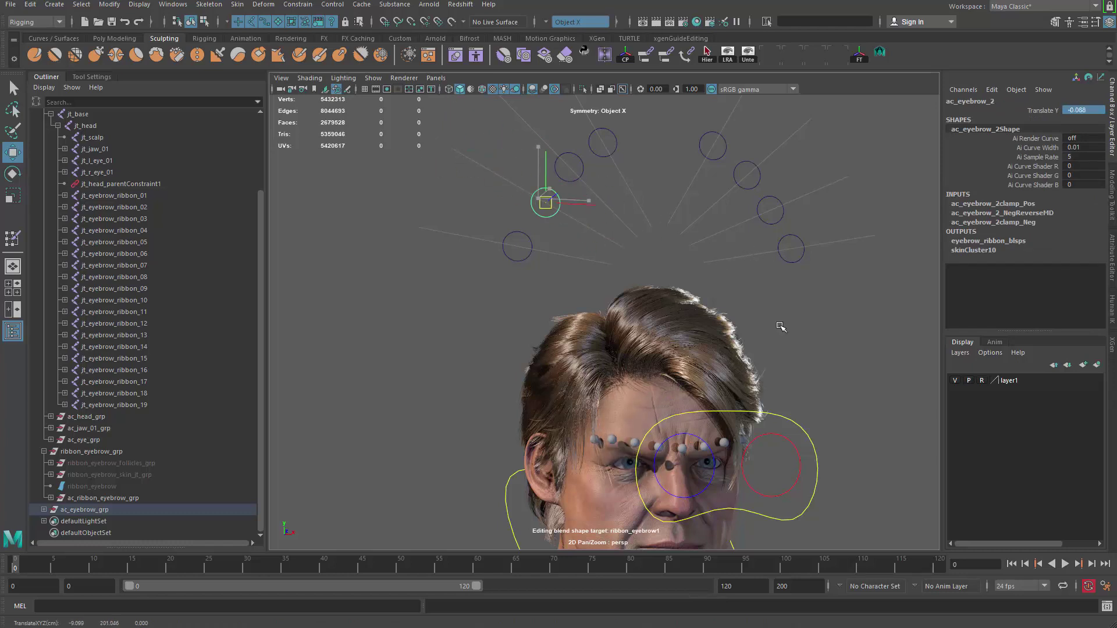
# Examine the ac_loc_eyebrow_03 sphere and its position against the brow surface from several angles.
pyautogui.press('q')
pyautogui.click(634, 446)
pyautogui.press('f')
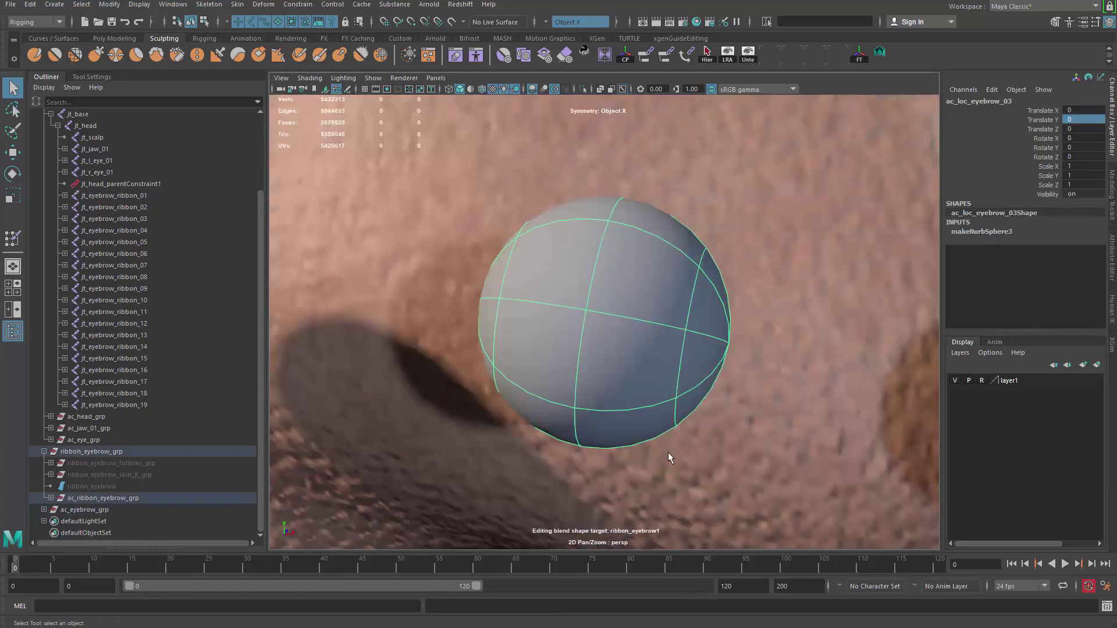
pyautogui.scroll(-5, 651, 448)
pyautogui.scroll(-2, 582, 412)
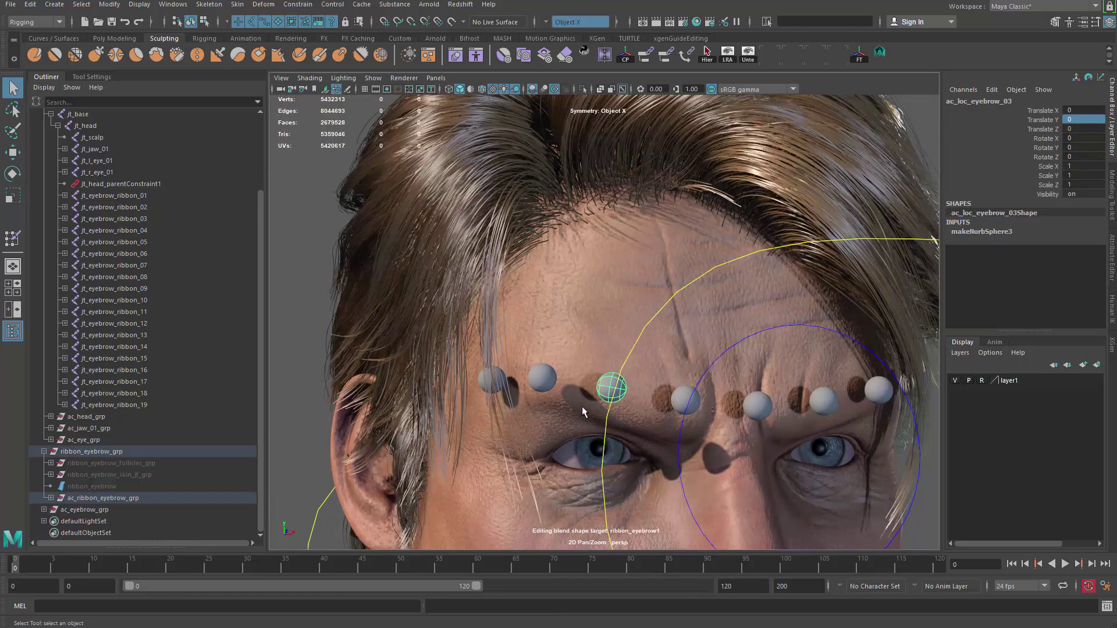
pyautogui.keyDown('alt'); pyautogui.moveTo(611, 354); pyautogui.dragTo(581, 354); pyautogui.keyUp('alt')
pyautogui.scroll(2, 599, 374)
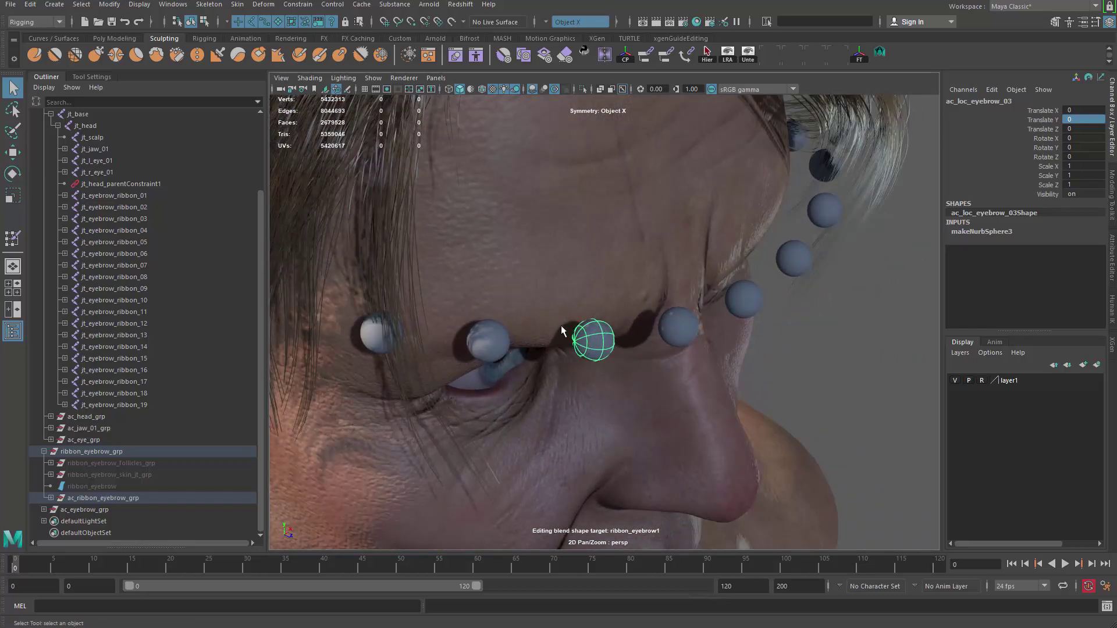
pyautogui.keyDown('alt'); pyautogui.moveTo(561, 326); pyautogui.dragTo(595, 345); pyautogui.keyUp('alt')
pyautogui.press('w')
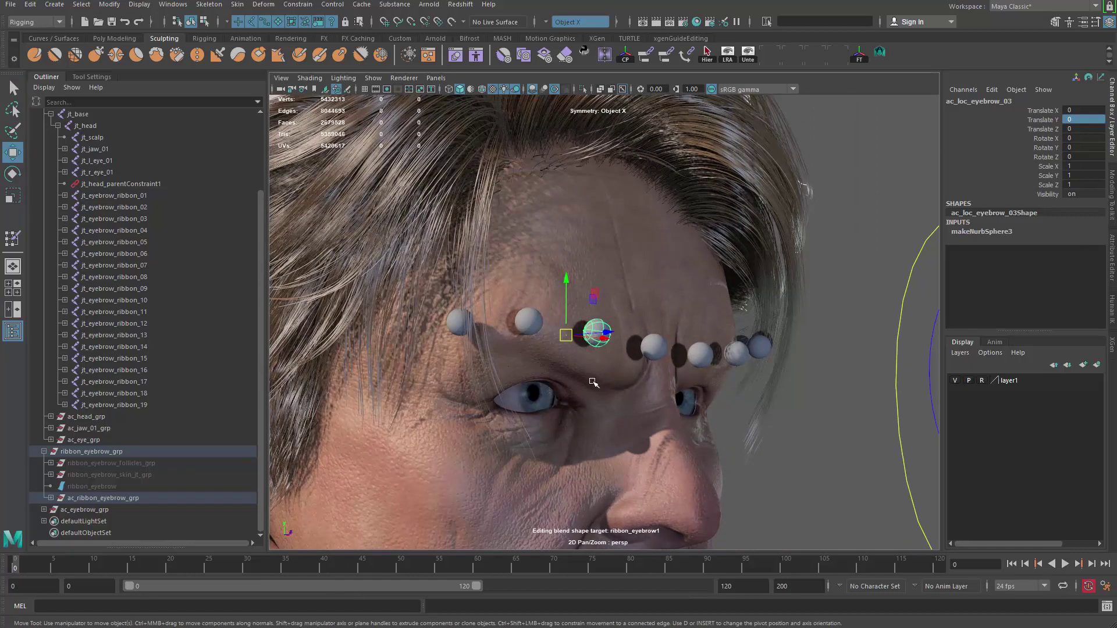
pyautogui.press('q')
pyautogui.keyDown('alt'); pyautogui.moveTo(607, 338); pyautogui.dragTo(651, 245); pyautogui.keyUp('alt')
# Examine the body_with_correct_Shape_low wireframe around the eyebrow spheres to compare its faces with the control positions.
pyautogui.click(650, 243)
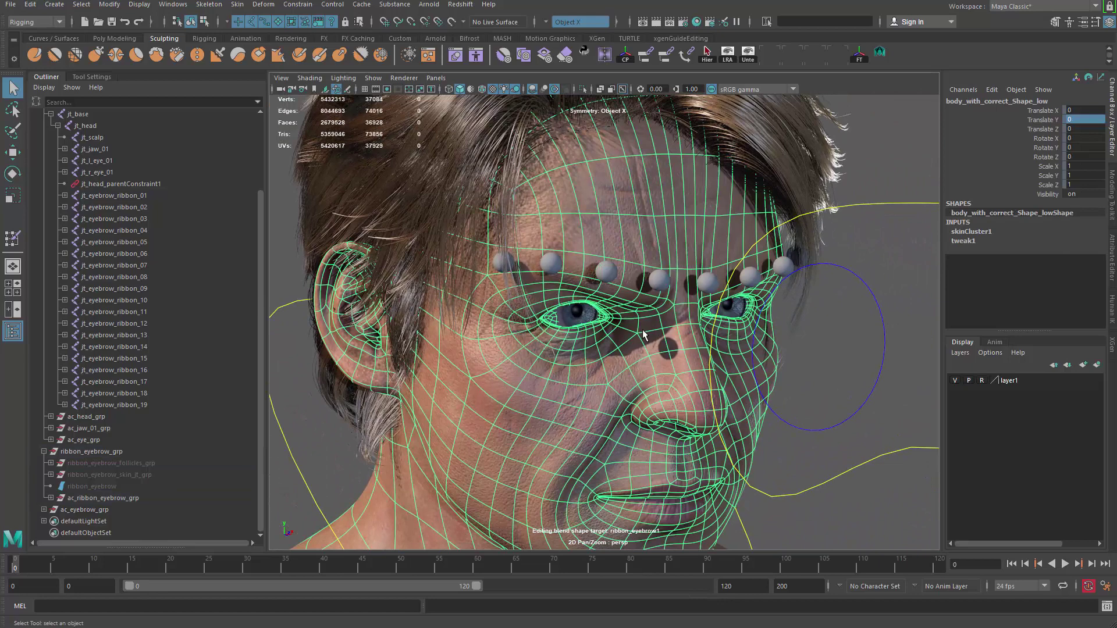
pyautogui.keyDown('alt'); pyautogui.moveTo(651, 243); pyautogui.dragTo(680, 449, button='right'); pyautogui.keyUp('alt')
pyautogui.keyDown('alt'); pyautogui.moveTo(679, 448); pyautogui.dragTo(626, 341); pyautogui.keyUp('alt')
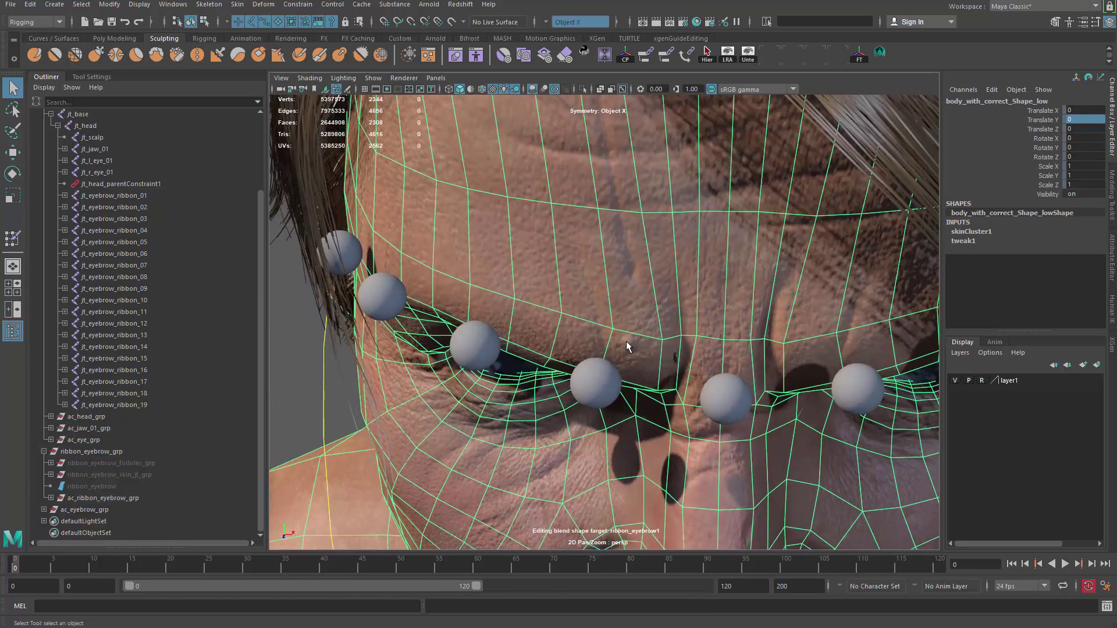
pyautogui.click(601, 387)
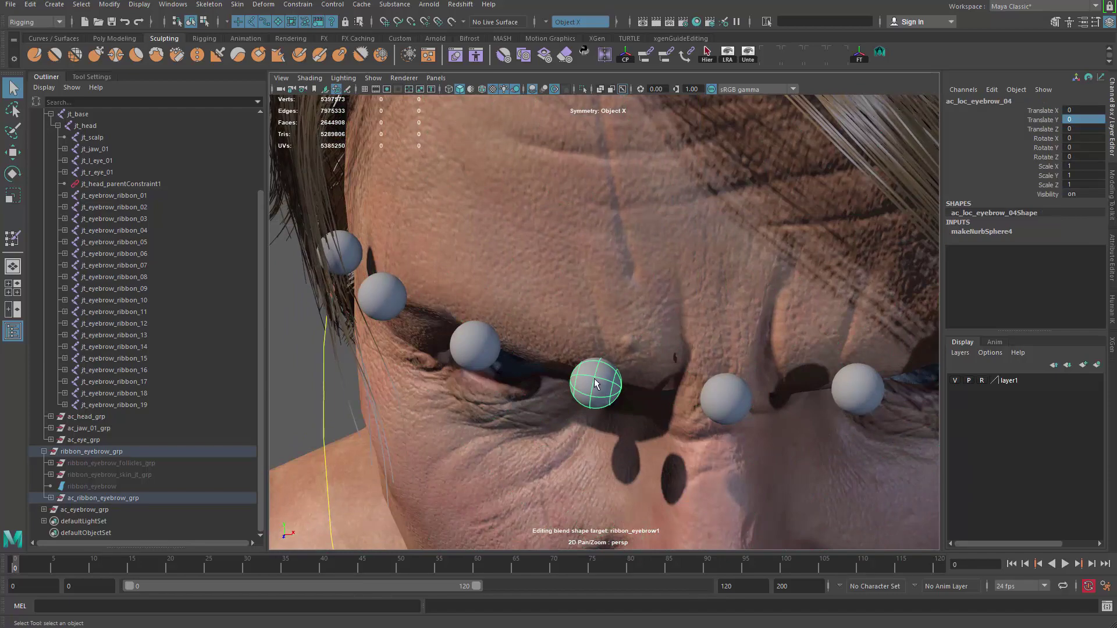
pyautogui.click(634, 341)
pyautogui.keyDown('alt'); pyautogui.moveTo(607, 348); pyautogui.dragTo(615, 389); pyautogui.keyUp('alt')
pyautogui.keyDown('alt'); pyautogui.moveTo(616, 389); pyautogui.dragTo(582, 408, button='middle'); pyautogui.keyUp('alt')
pyautogui.keyDown('alt'); pyautogui.moveTo(582, 408); pyautogui.dragTo(610, 372, button='right'); pyautogui.keyUp('alt')
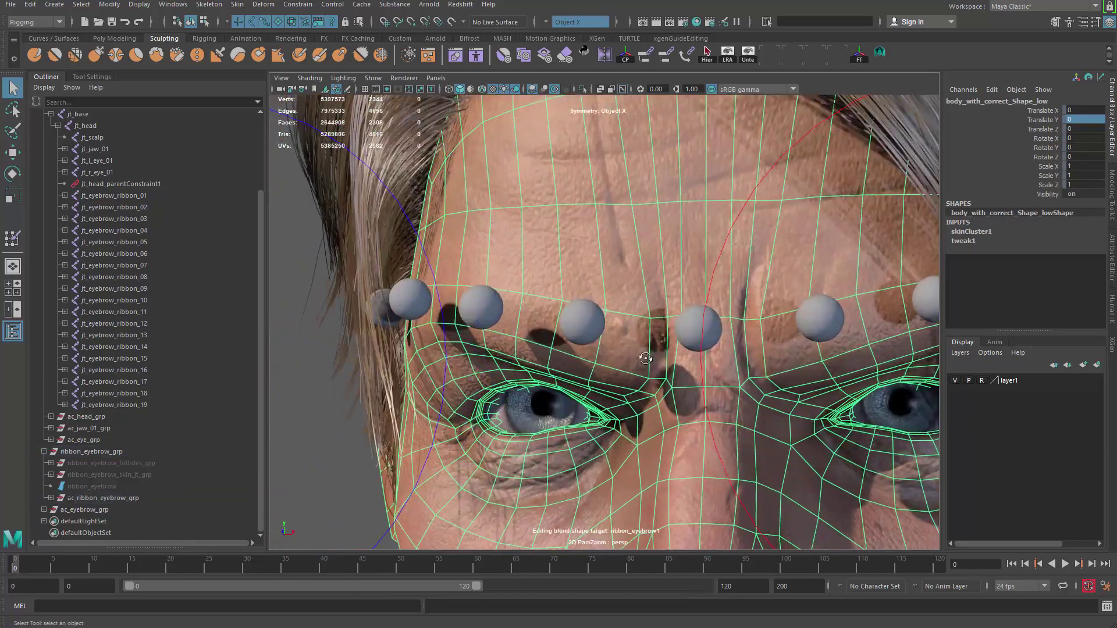
pyautogui.keyDown('alt'); pyautogui.moveTo(610, 372); pyautogui.dragTo(588, 381); pyautogui.keyUp('alt')
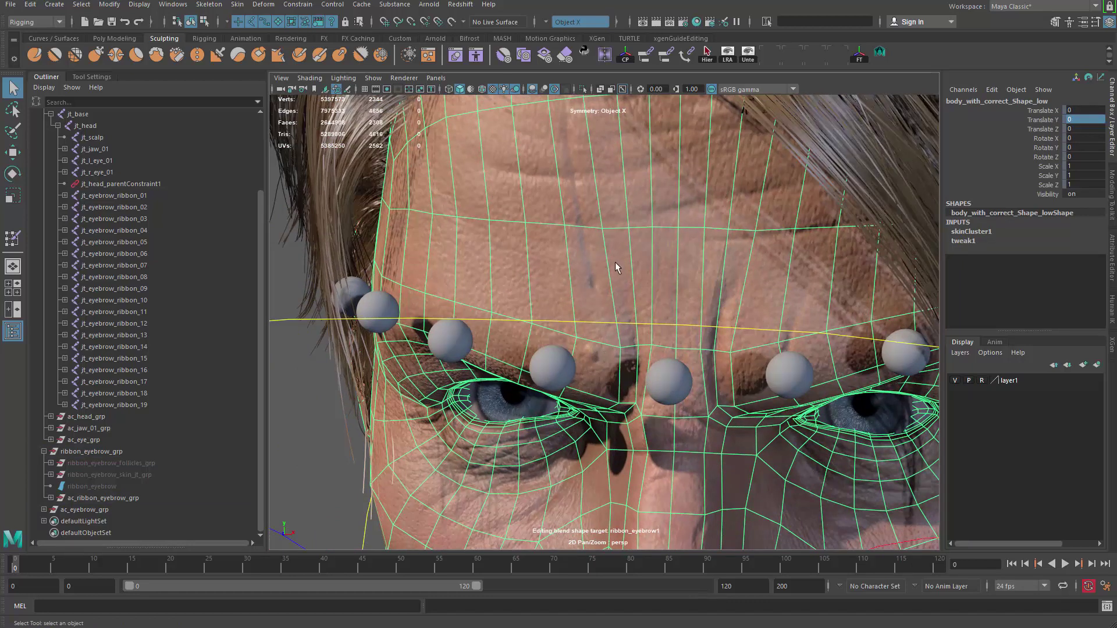
# Switch the body mesh to face selection and pick a single inner brow face, with symmetry and soft selection off.
pyautogui.moveTo(619, 266); pyautogui.dragTo(618, 301, button='right')
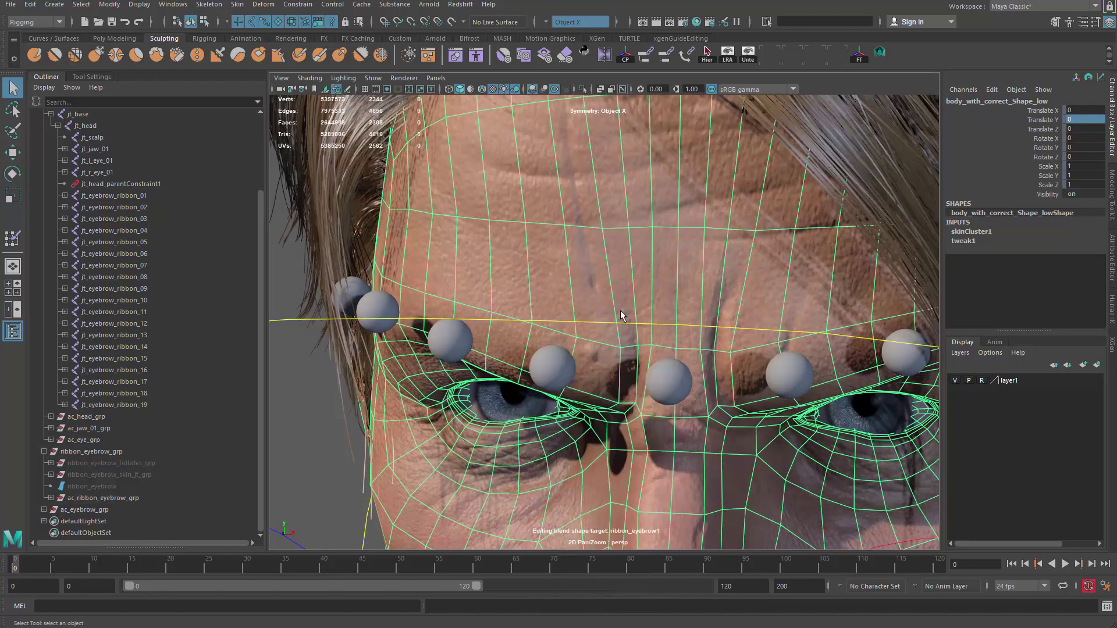
pyautogui.click(596, 369)
pyautogui.moveTo(643, 241); pyautogui.dragTo(644, 205, button='right')
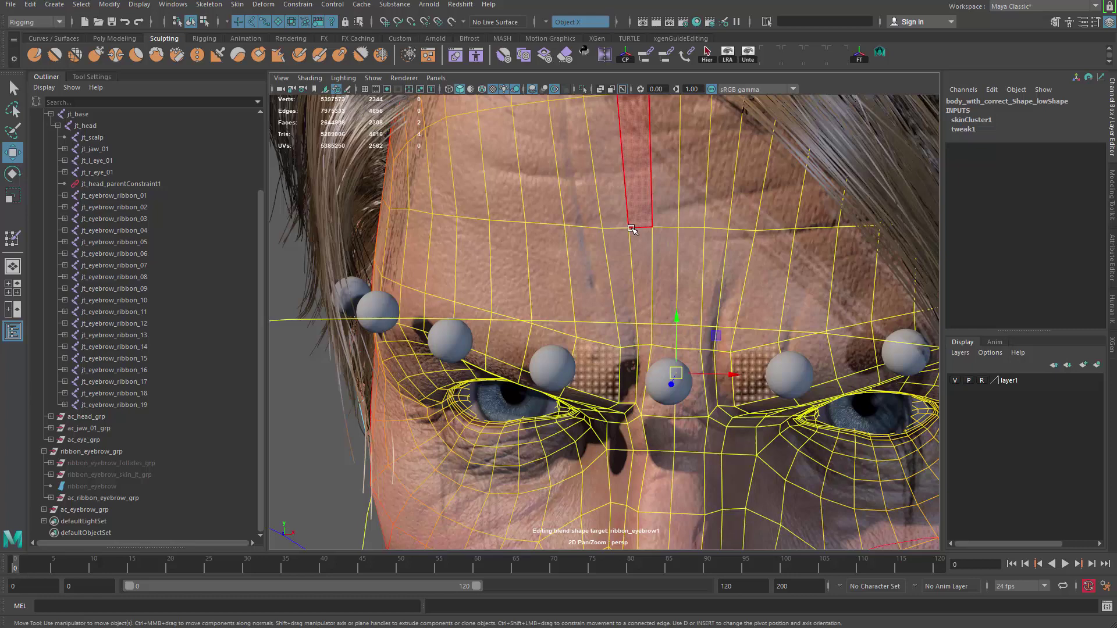
pyautogui.click(603, 371)
pyautogui.keyDown('alt'); pyautogui.moveTo(664, 453); pyautogui.dragTo(574, 415, button='right'); pyautogui.keyUp('alt')
pyautogui.keyDown('alt'); pyautogui.moveTo(573, 414); pyautogui.dragTo(550, 356); pyautogui.keyUp('alt')
pyautogui.press('b')
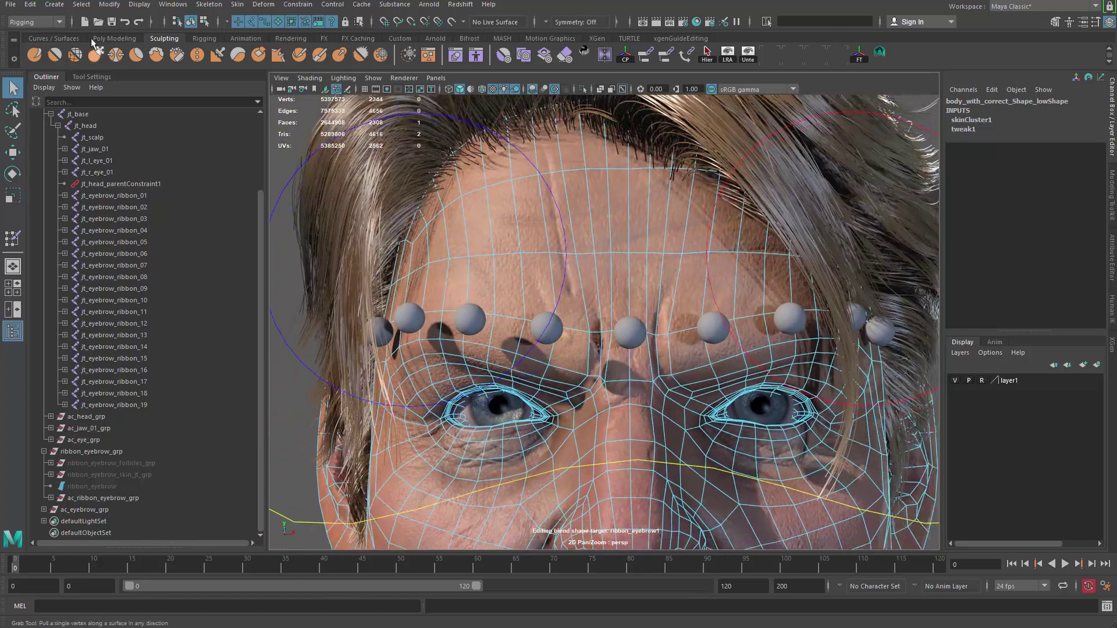
# Switch to the FX menu set and reset the nHair Create Hair options to their defaults.
pyautogui.click(44, 21)
pyautogui.click(47, 72)
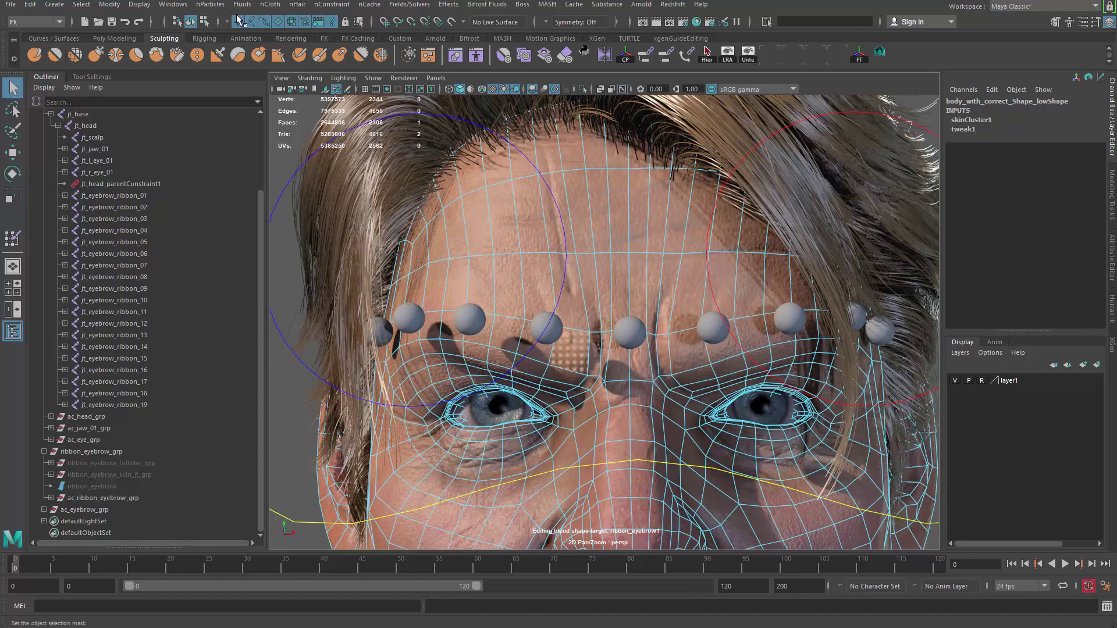
pyautogui.click(296, 6)
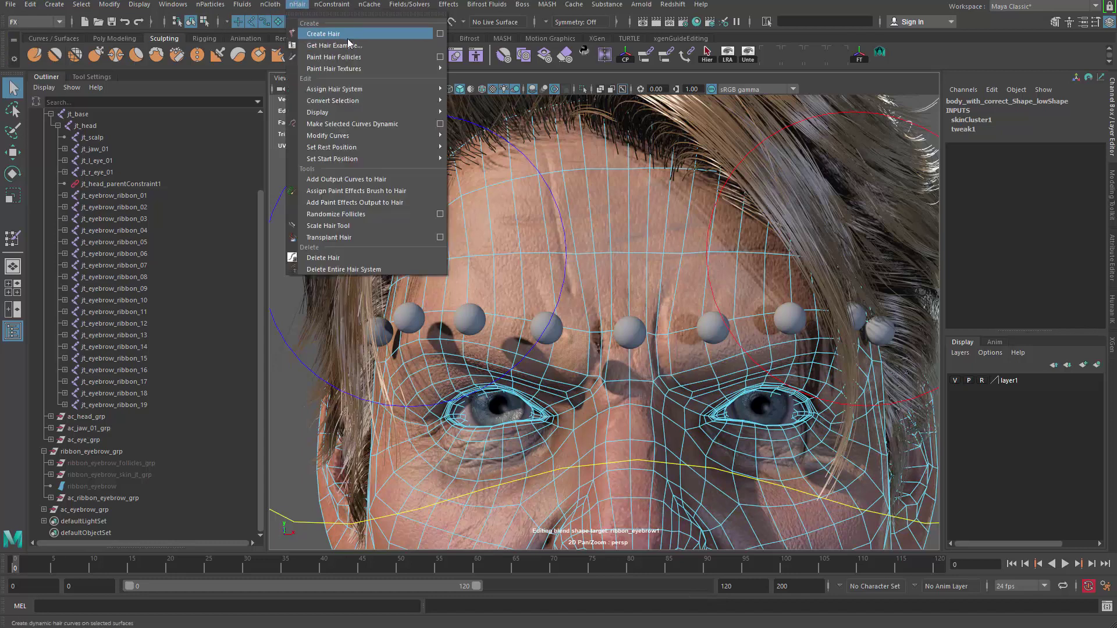
pyautogui.click(439, 34)
pyautogui.click(595, 128)
pyautogui.click(609, 163)
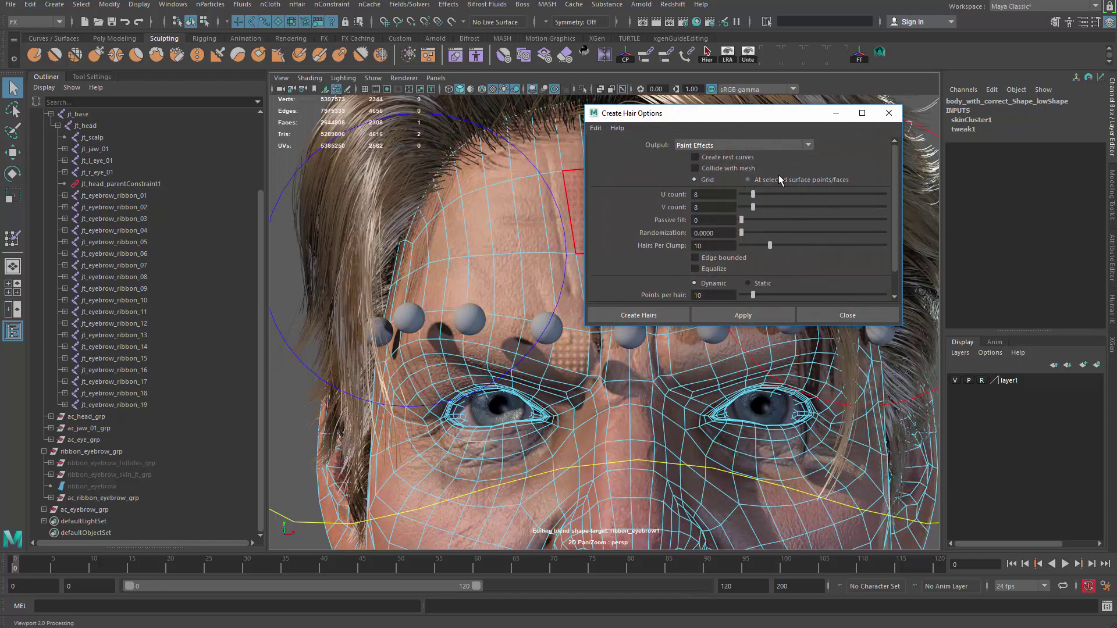
# Create hair on the picked brow face using the At selected surface points/faces placement, and close the options.
pyautogui.click(797, 180)
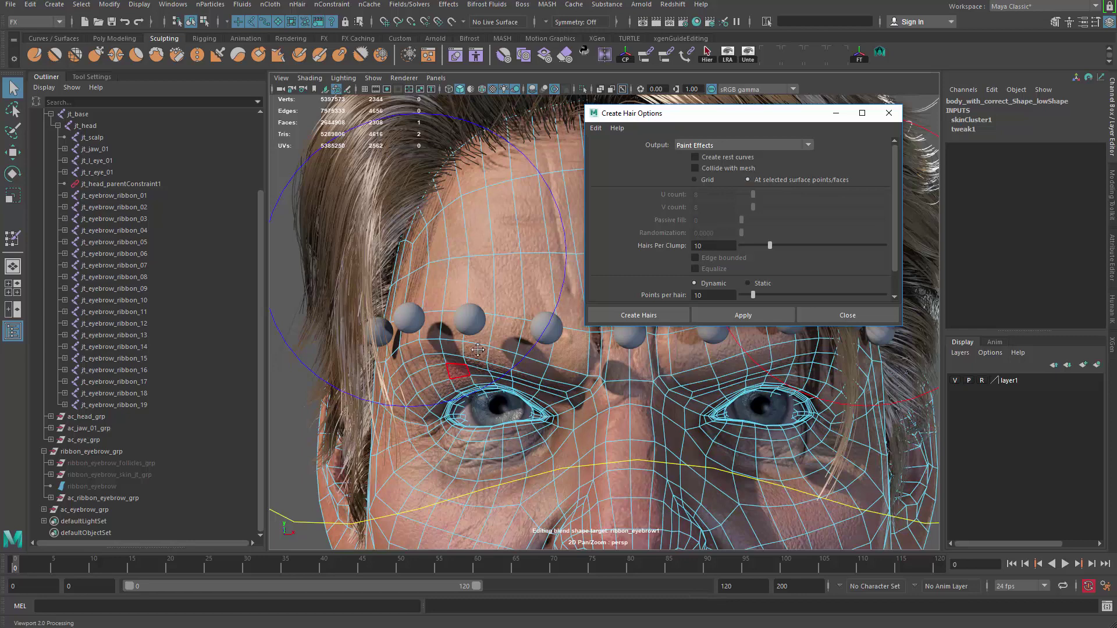
pyautogui.keyDown('alt'); pyautogui.moveTo(457, 370); pyautogui.dragTo(595, 337); pyautogui.keyUp('alt')
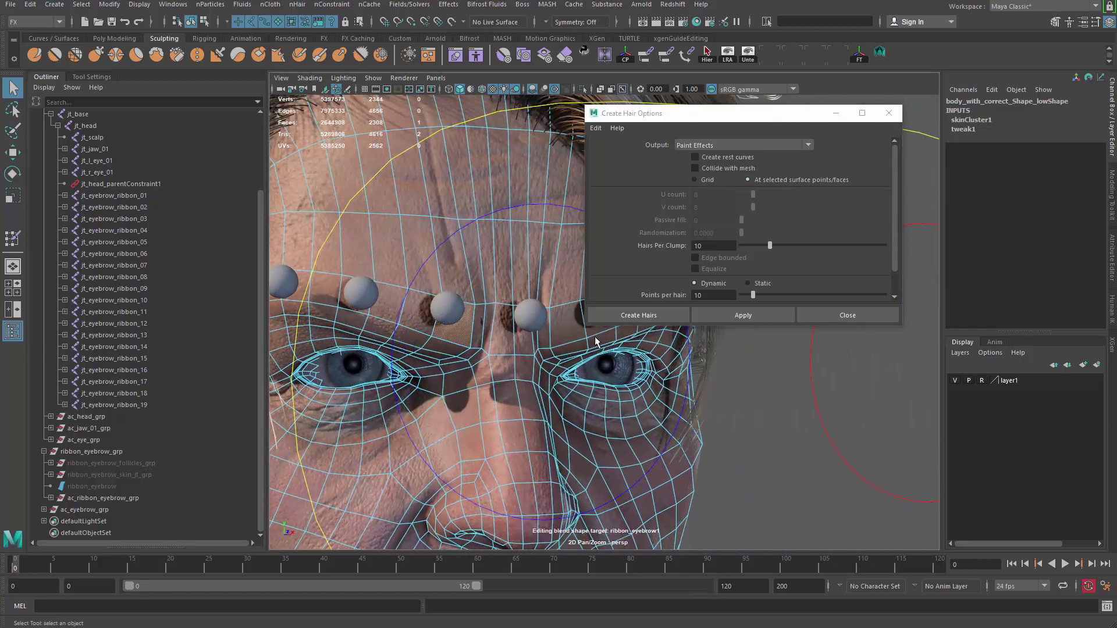
pyautogui.click(768, 311)
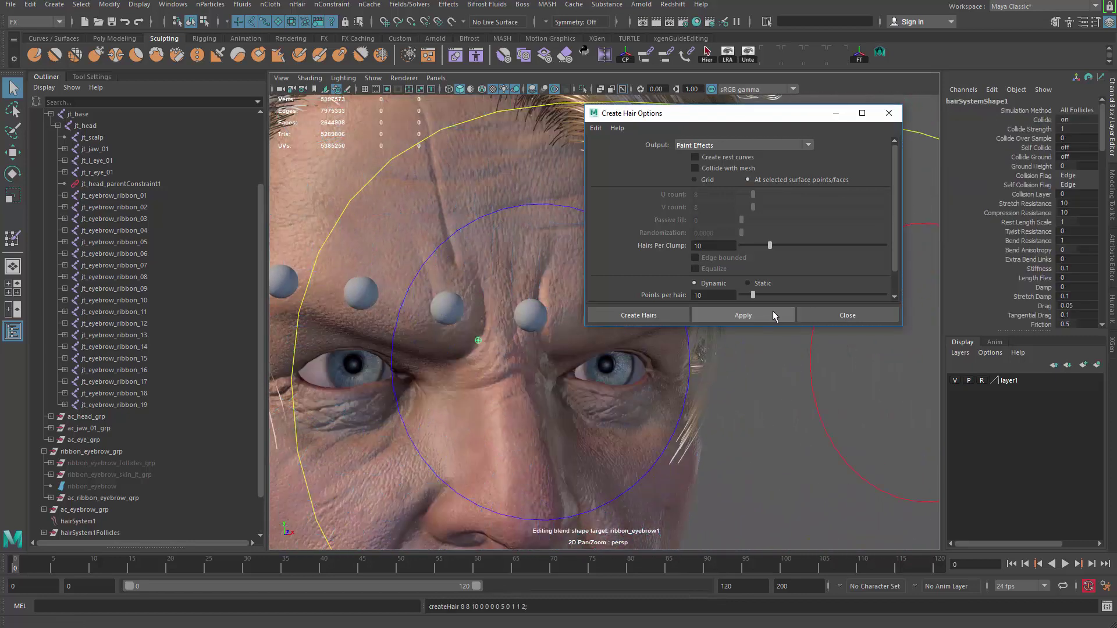
pyautogui.click(826, 315)
# Delete the nucleus1, pfxHair1 and hairSystem1 nodes, keeping the hairSystem1Follicles group.
pyautogui.keyDown('alt'); pyautogui.moveTo(595, 406); pyautogui.dragTo(466, 382, button='right'); pyautogui.keyUp('alt')
pyautogui.keyDown('alt'); pyautogui.moveTo(466, 382); pyautogui.dragTo(517, 350); pyautogui.keyUp('alt')
pyautogui.keyDown('alt'); pyautogui.moveTo(517, 349); pyautogui.dragTo(547, 308, button='middle'); pyautogui.keyUp('alt')
pyautogui.keyDown('alt'); pyautogui.moveTo(547, 308); pyautogui.dragTo(547, 286); pyautogui.keyUp('alt')
pyautogui.keyDown('alt'); pyautogui.moveTo(547, 286); pyautogui.dragTo(582, 291, button='right'); pyautogui.keyUp('alt')
pyautogui.scroll(-2, 139, 489)
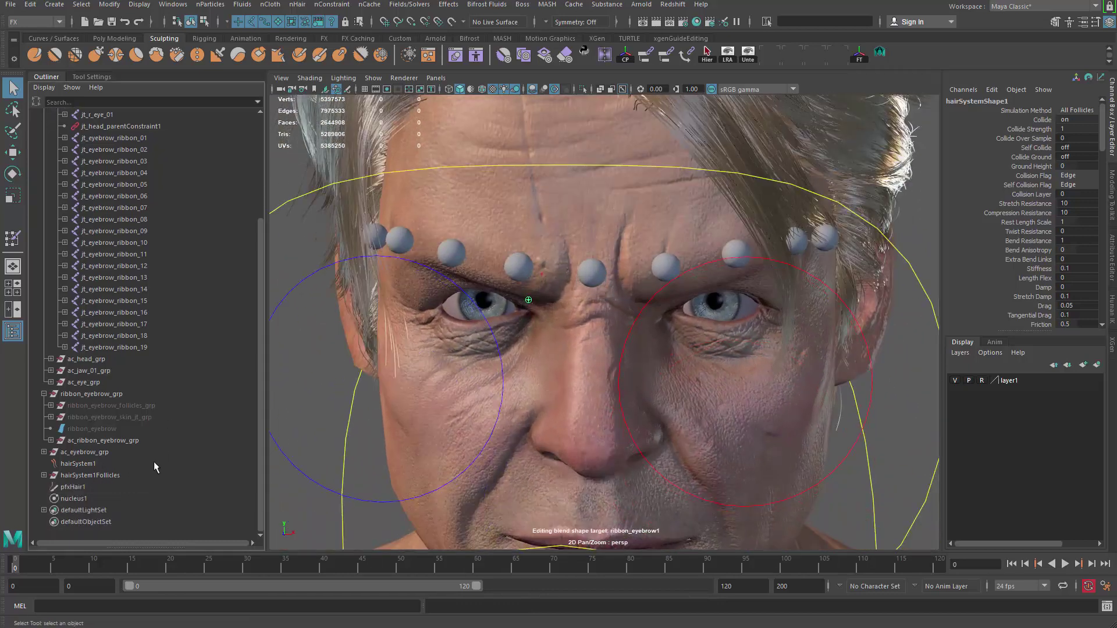
pyautogui.click(85, 499)
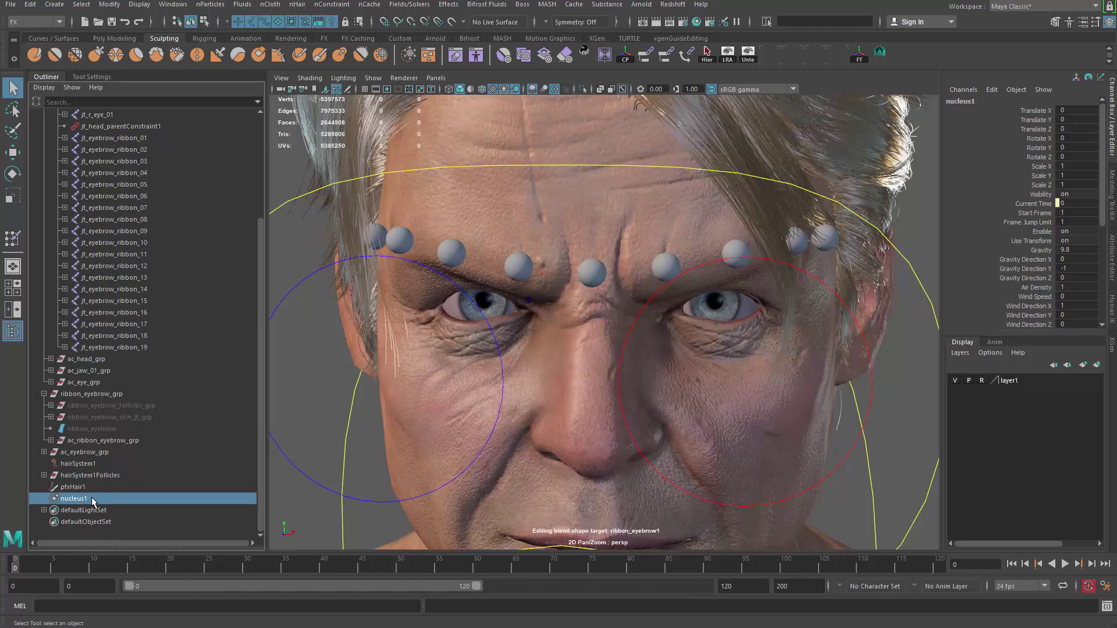
pyautogui.click(89, 488)
pyautogui.scroll(1, 88, 492)
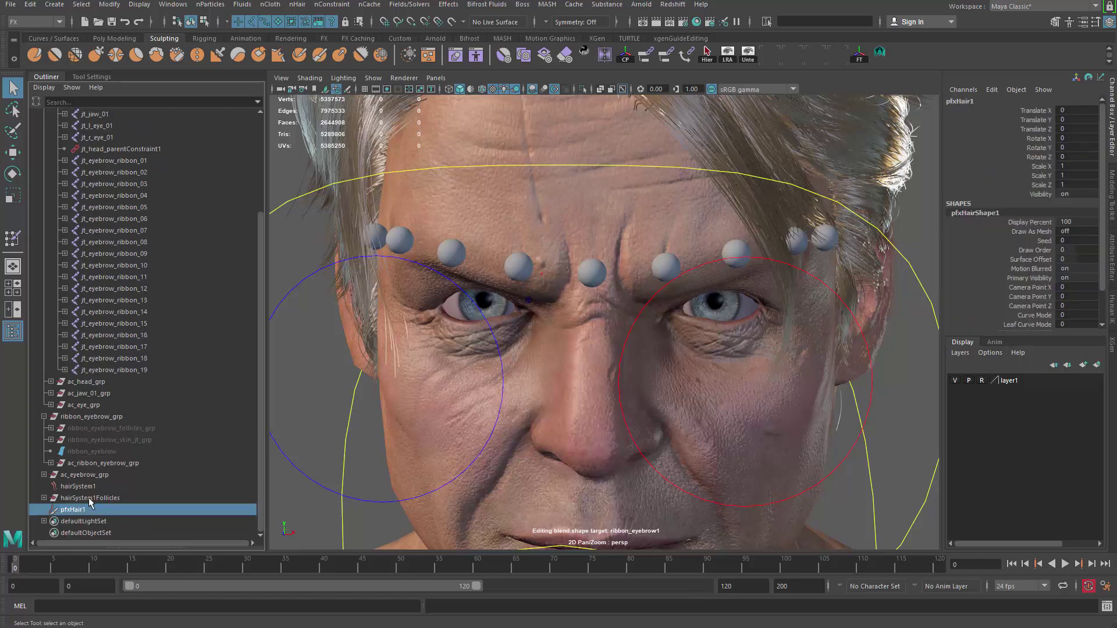
pyautogui.press('Delete')
pyautogui.click(90, 499)
pyautogui.press('Delete')
# Expand the hairSystem1Follicles group and delete curve1 from under its follicle.
pyautogui.click(89, 511)
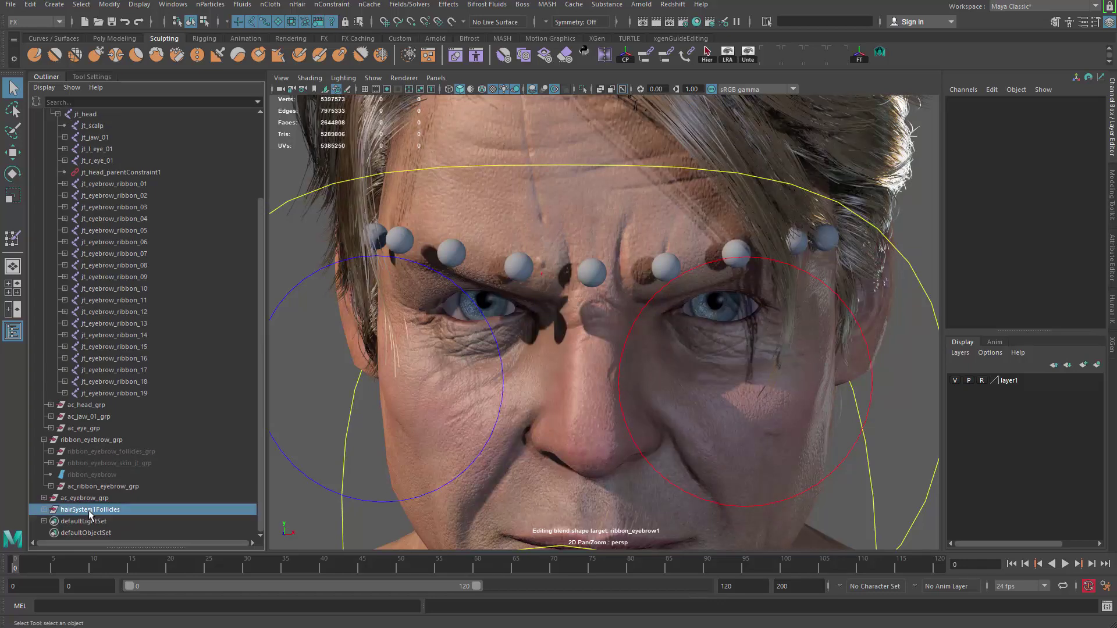
pyautogui.click(45, 511)
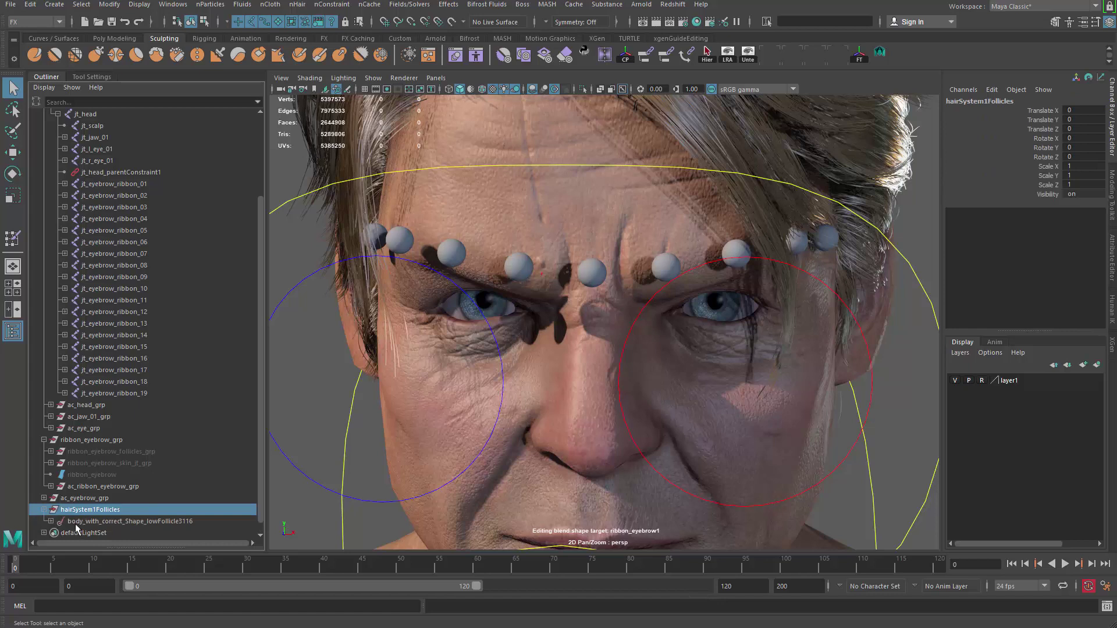
pyautogui.click(50, 521)
pyautogui.scroll(-1, 87, 521)
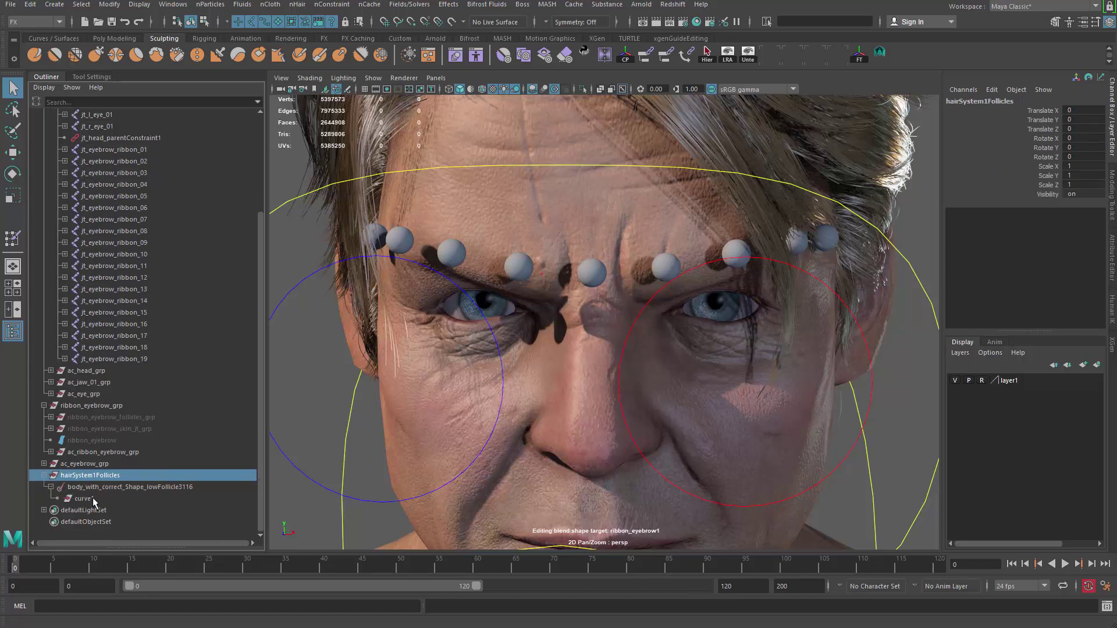
pyautogui.click(92, 499)
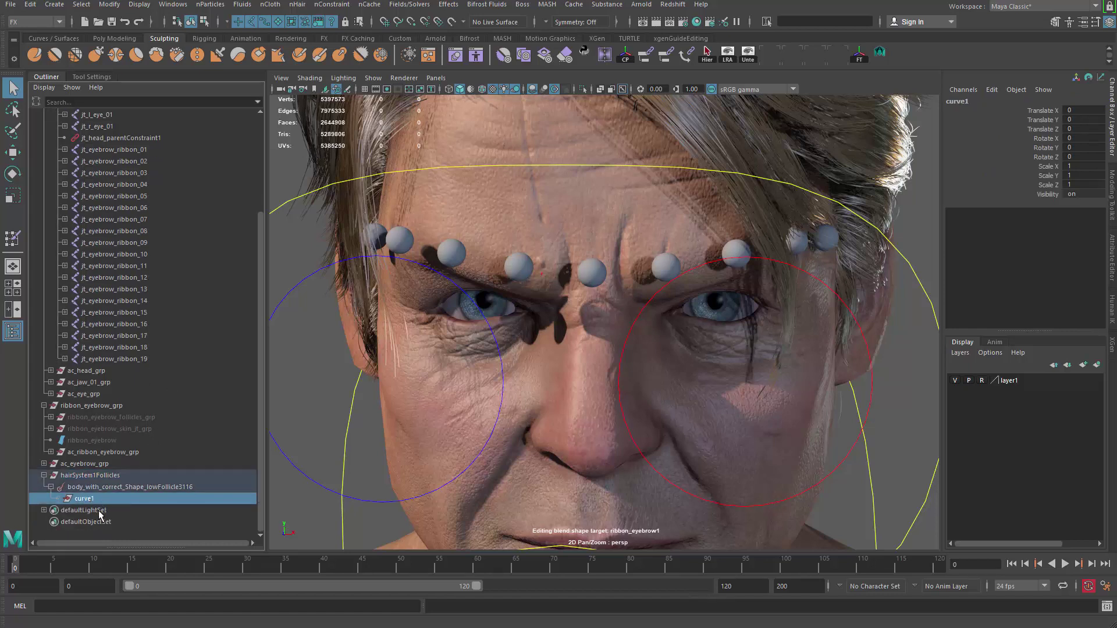
pyautogui.press('Delete')
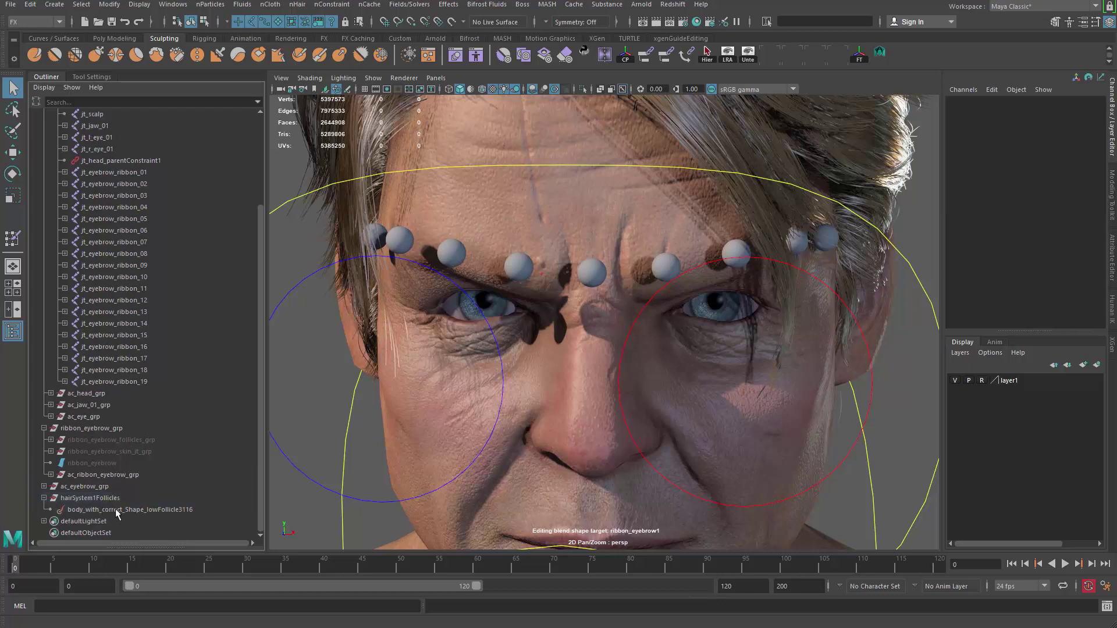
# Unparent the body_with_correct_Shape_lowFollicle3116 follicle to the world and delete the empty hairSystem1Follicles group.
pyautogui.click(115, 510)
pyautogui.hotkey('shift', 'p')
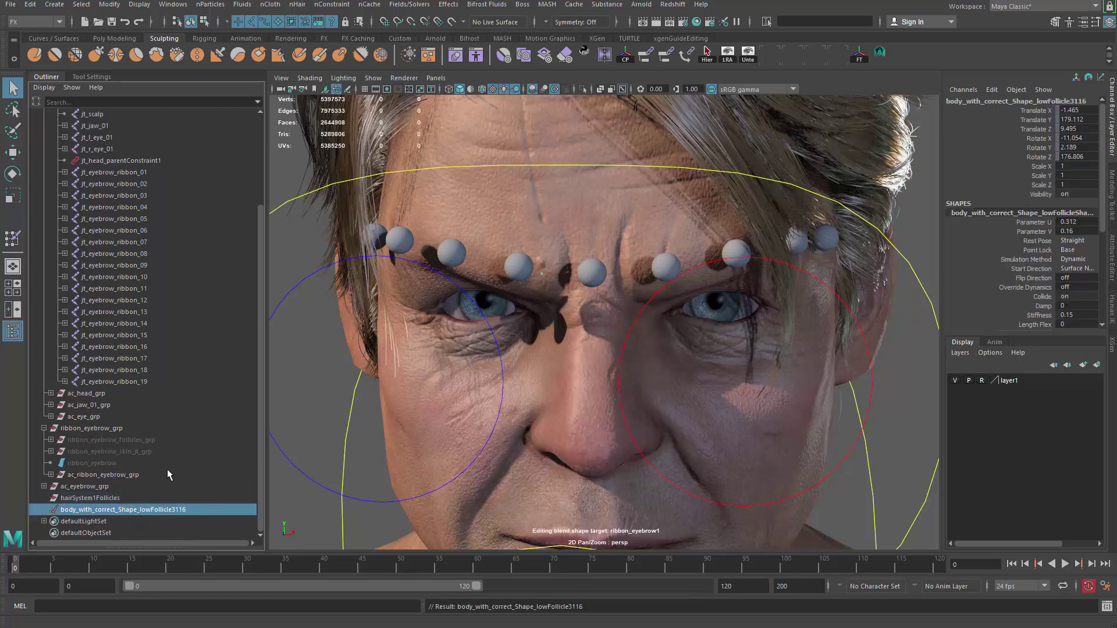
pyautogui.click(104, 499)
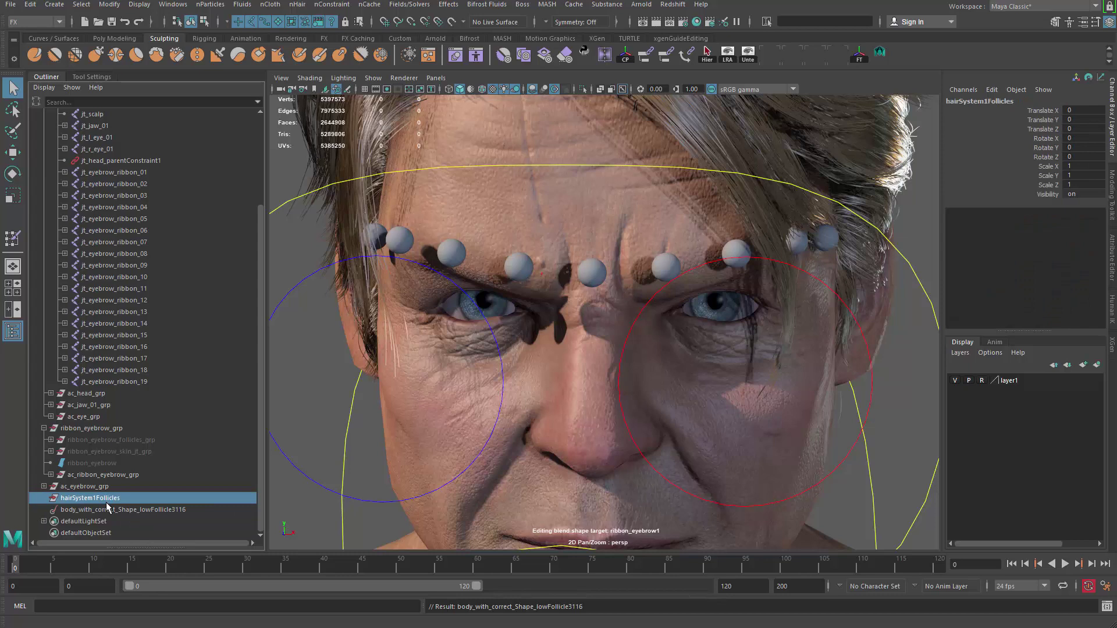
pyautogui.press('Delete')
# Examine where the follicle sits on the brow mesh between the eyebrow controls.
pyautogui.click(118, 510)
pyautogui.keyDown('alt'); pyautogui.moveTo(581, 292); pyautogui.dragTo(748, 433); pyautogui.keyUp('alt')
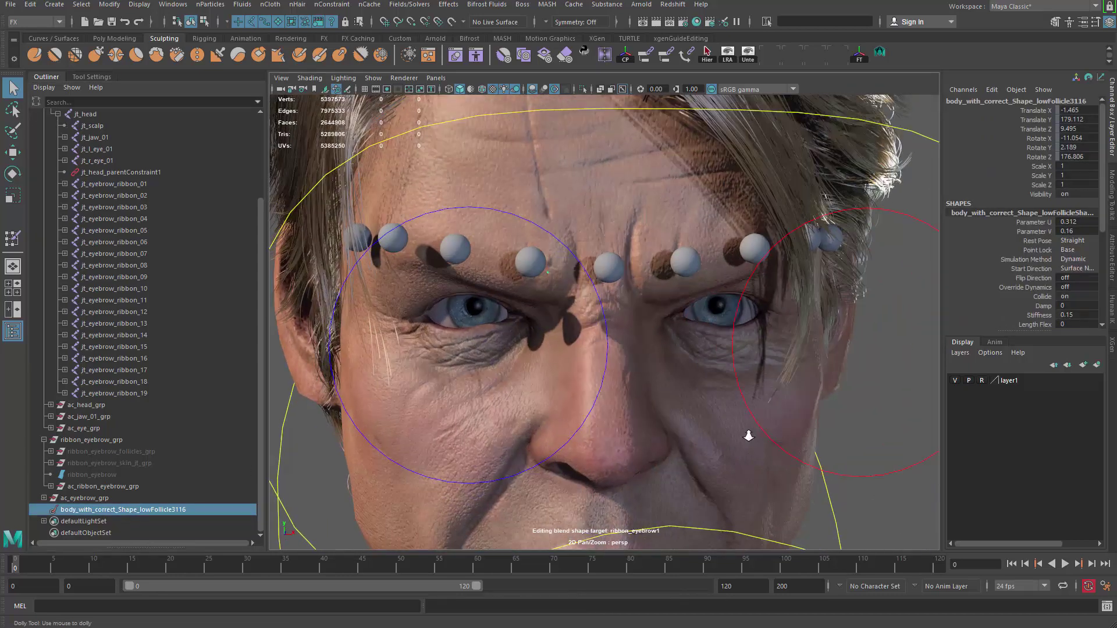
pyautogui.scroll(5, 511, 251)
pyautogui.keyDown('alt'); pyautogui.moveTo(511, 250); pyautogui.dragTo(511, 245); pyautogui.keyUp('alt')
pyautogui.click(508, 290)
pyautogui.scroll(5, 506, 308)
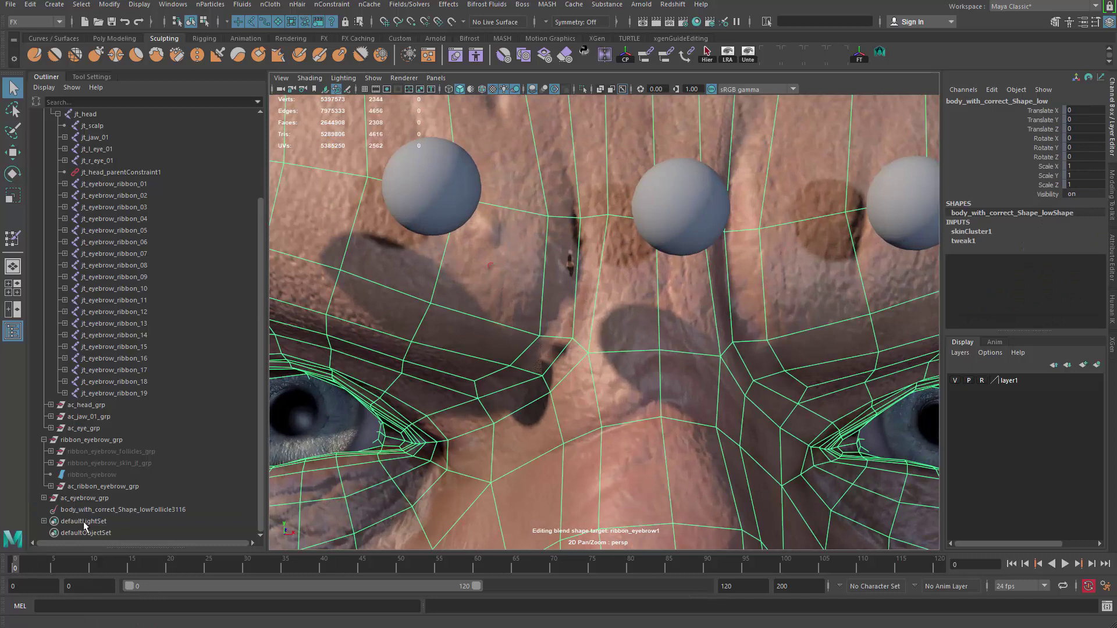
pyautogui.click(96, 510)
pyautogui.scroll(-6, 443, 349)
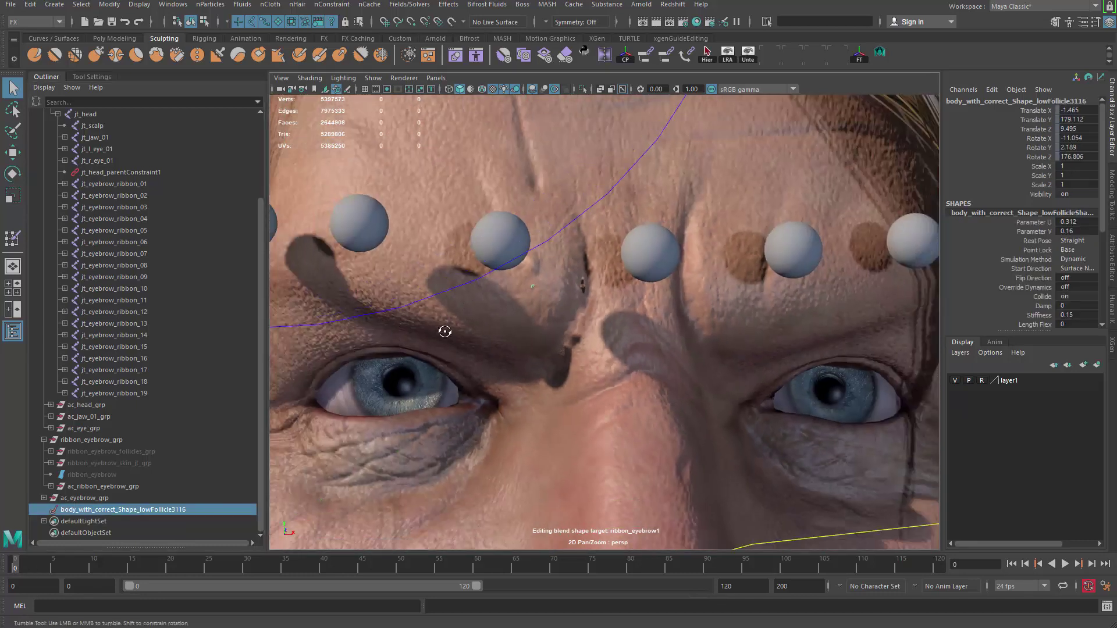
pyautogui.scroll(2, 497, 356)
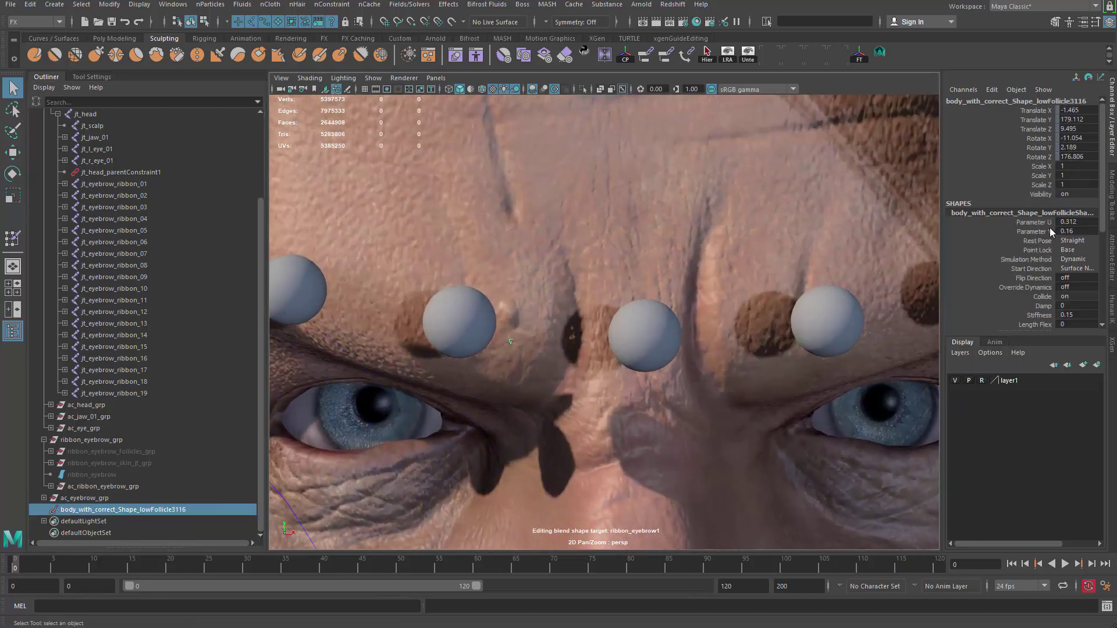
# Try sliding the follicle across the brow surface by changing its Parameter U.
pyautogui.click(1022, 224)
pyautogui.moveTo(517, 399)
pyautogui.mouseDown(button='middle')
pyautogui.moveTo(542, 412)
pyautogui.moveTo(528, 412)
pyautogui.mouseUp(button='middle')
pyautogui.hotkey('ctrl', 'z')
pyautogui.hotkey('ctrl', 'z')
pyautogui.keyDown('alt'); pyautogui.moveTo(681, 432); pyautogui.dragTo(559, 401); pyautogui.keyUp('alt')
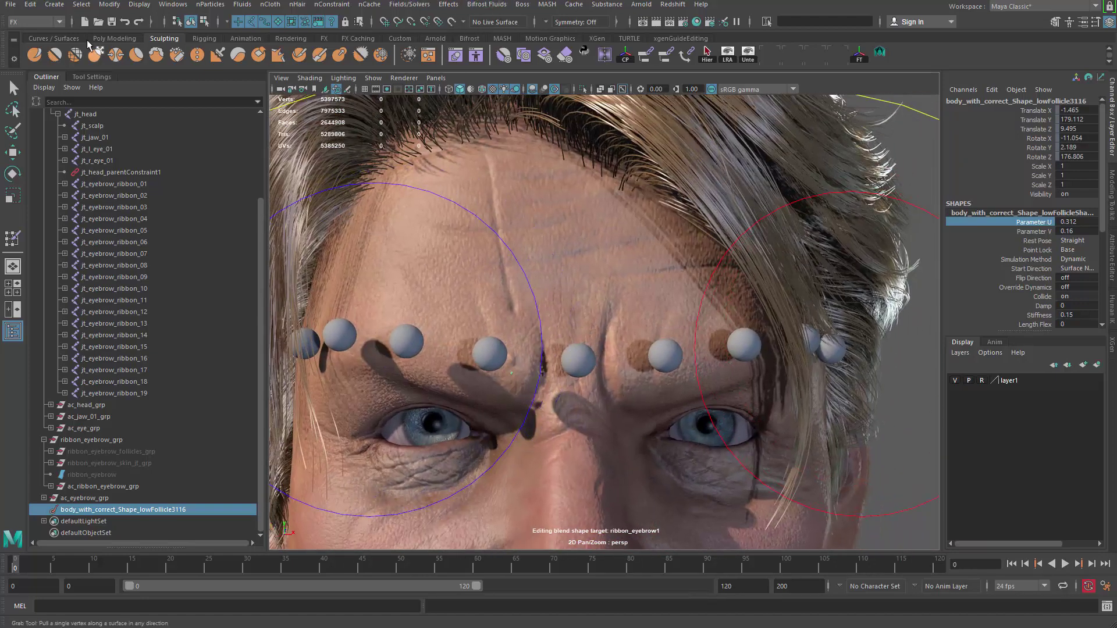
# Switch to the Modeling menu set and show the UVs of body_with_correct_Shape_low in the UV Editor.
pyautogui.click(40, 21)
pyautogui.click(37, 37)
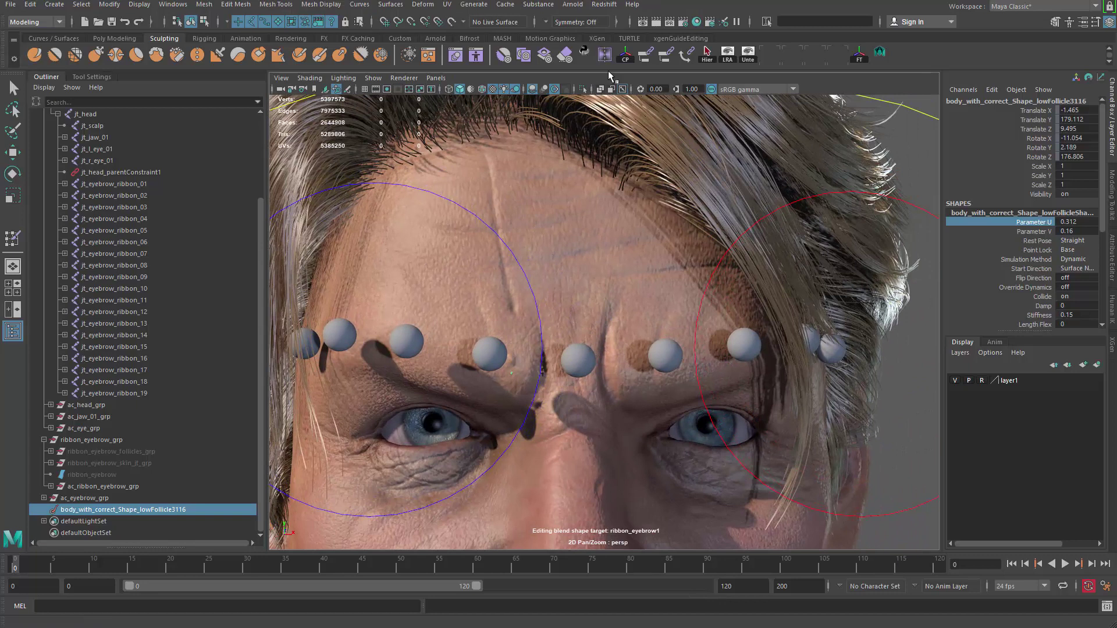
pyautogui.click(446, 9)
pyautogui.click(471, 24)
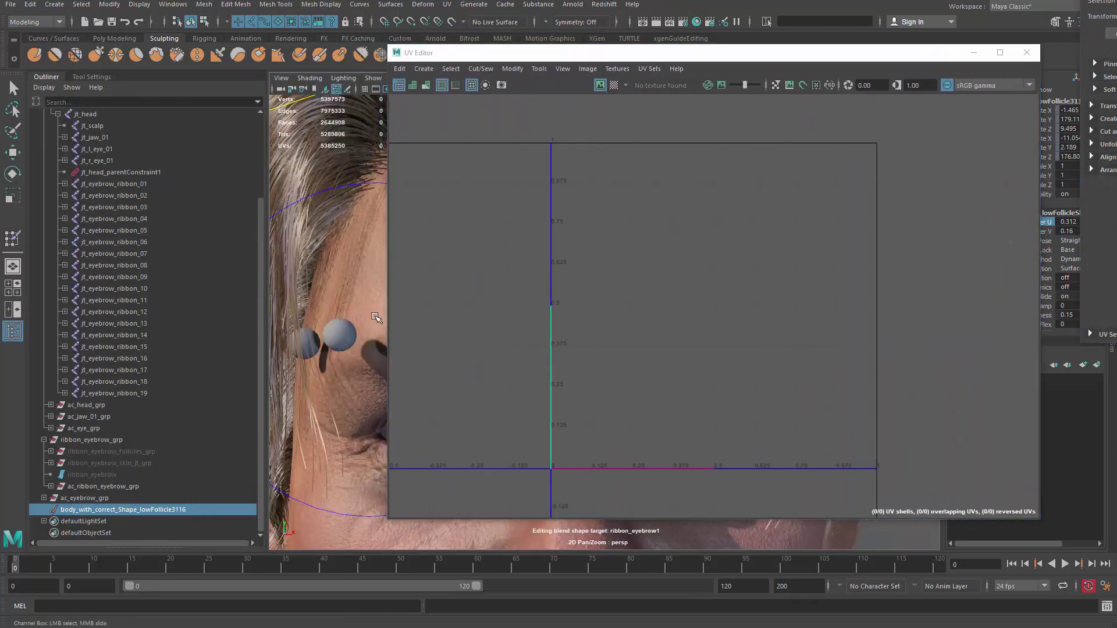
pyautogui.click(375, 317)
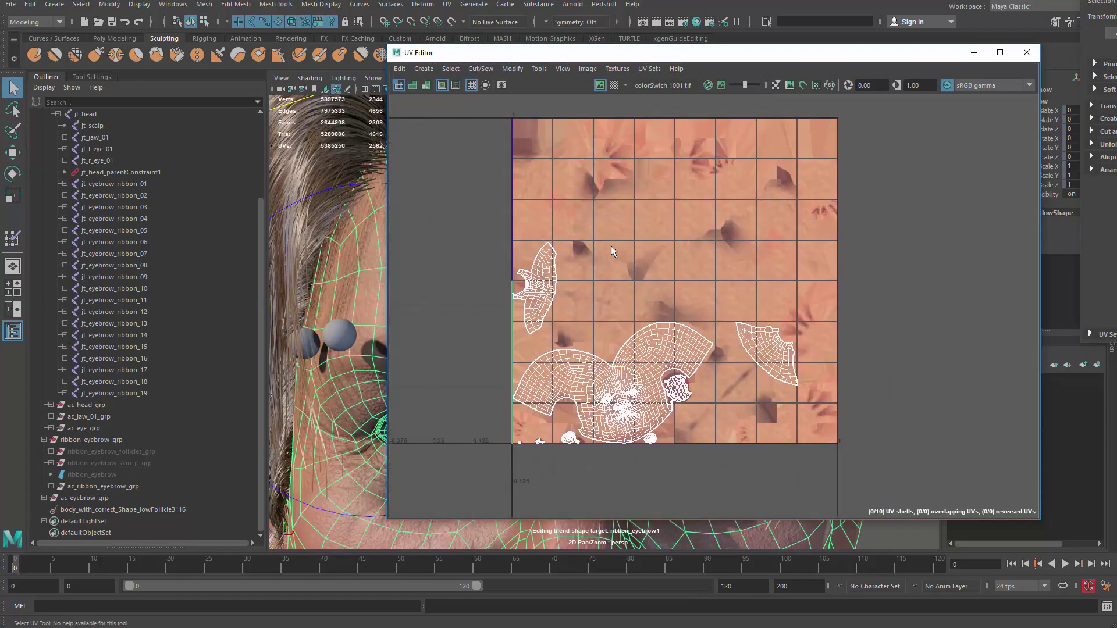
# Examine the face shell of the body mesh's UV layout, especially around the eyes and brows.
pyautogui.keyDown('alt'); pyautogui.moveTo(628, 237); pyautogui.dragTo(758, 429, button='right'); pyautogui.keyUp('alt')
pyautogui.keyDown('alt'); pyautogui.moveTo(758, 428); pyautogui.dragTo(763, 494, button='middle'); pyautogui.keyUp('alt')
pyautogui.keyDown('alt'); pyautogui.moveTo(762, 495); pyautogui.dragTo(876, 226, button='right'); pyautogui.keyUp('alt')
pyautogui.keyDown('alt'); pyautogui.moveTo(876, 226); pyautogui.dragTo(700, 430, button='middle'); pyautogui.keyUp('alt')
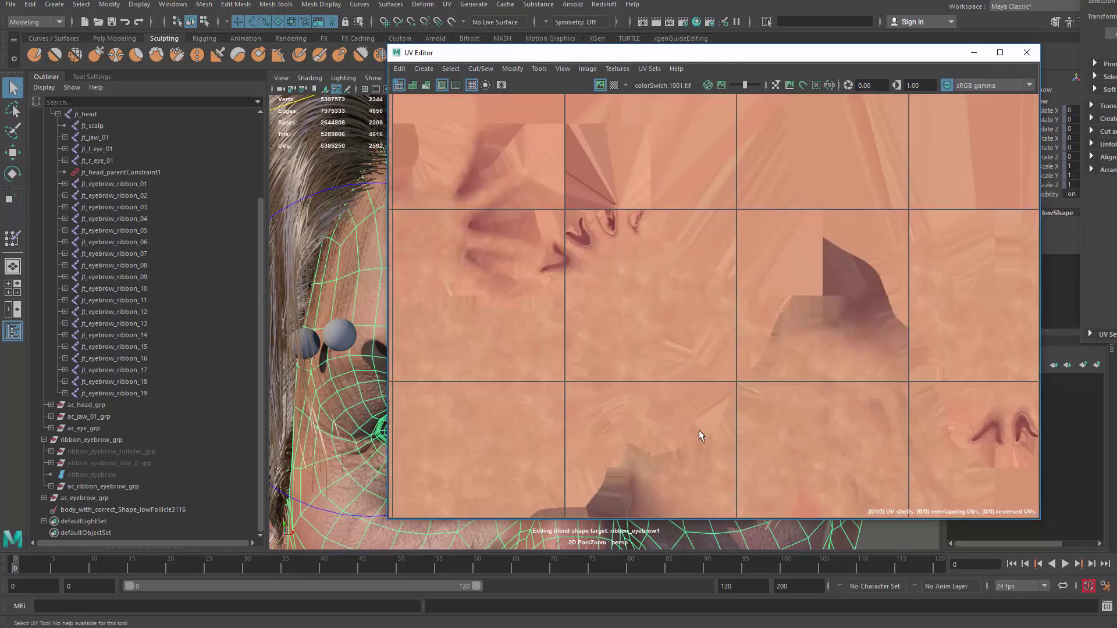
pyautogui.keyDown('alt'); pyautogui.moveTo(507, 479); pyautogui.dragTo(887, 519, button='middle'); pyautogui.keyUp('alt')
pyautogui.keyDown('alt'); pyautogui.moveTo(745, 395); pyautogui.dragTo(883, 319, button='middle'); pyautogui.keyUp('alt')
pyautogui.keyDown('alt'); pyautogui.moveTo(743, 287); pyautogui.dragTo(711, 220, button='middle'); pyautogui.keyUp('alt')
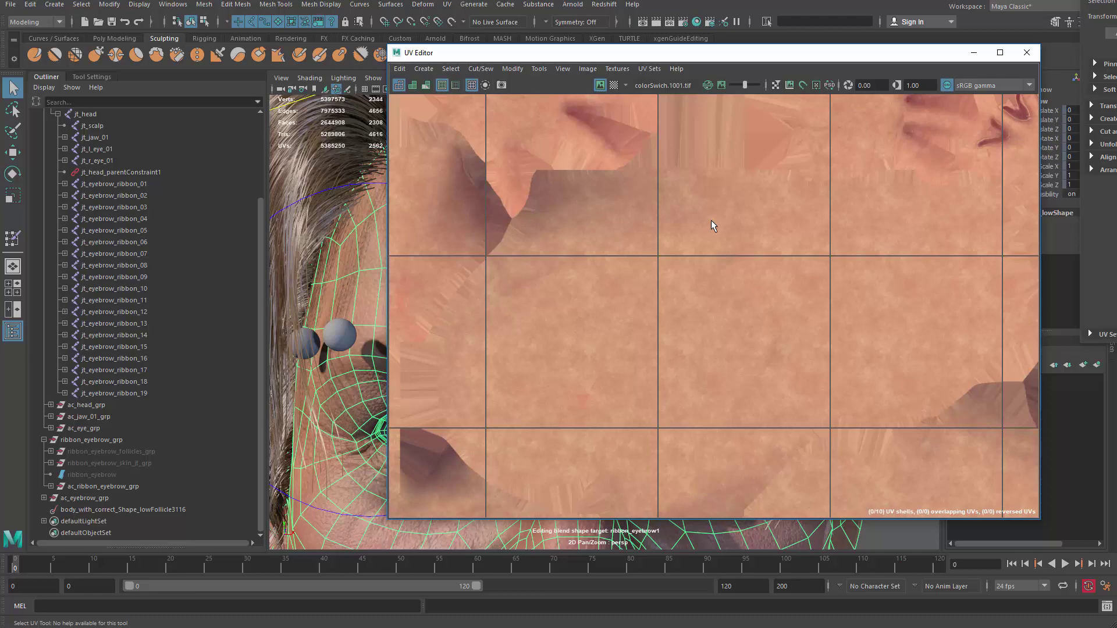
pyautogui.keyDown('alt'); pyautogui.moveTo(712, 220); pyautogui.dragTo(607, 355, button='right'); pyautogui.keyUp('alt')
pyautogui.keyDown('alt'); pyautogui.moveTo(623, 494); pyautogui.dragTo(651, 319, button='middle'); pyautogui.keyUp('alt')
pyautogui.keyDown('alt'); pyautogui.moveTo(800, 506); pyautogui.dragTo(781, 319, button='middle'); pyautogui.keyUp('alt')
pyautogui.keyDown('alt'); pyautogui.moveTo(780, 319); pyautogui.dragTo(891, 291, button='right'); pyautogui.keyUp('alt')
pyautogui.keyDown('alt'); pyautogui.moveTo(654, 282); pyautogui.dragTo(703, 384, button='middle'); pyautogui.keyUp('alt')
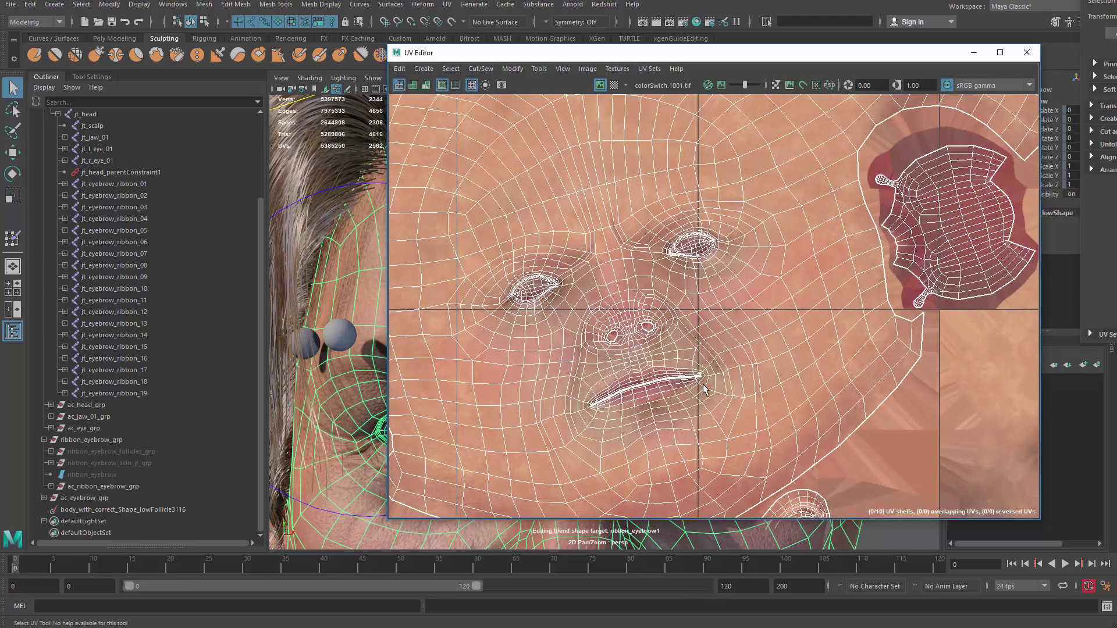
pyautogui.scroll(2, 628, 368)
pyautogui.scroll(-3, 690, 273)
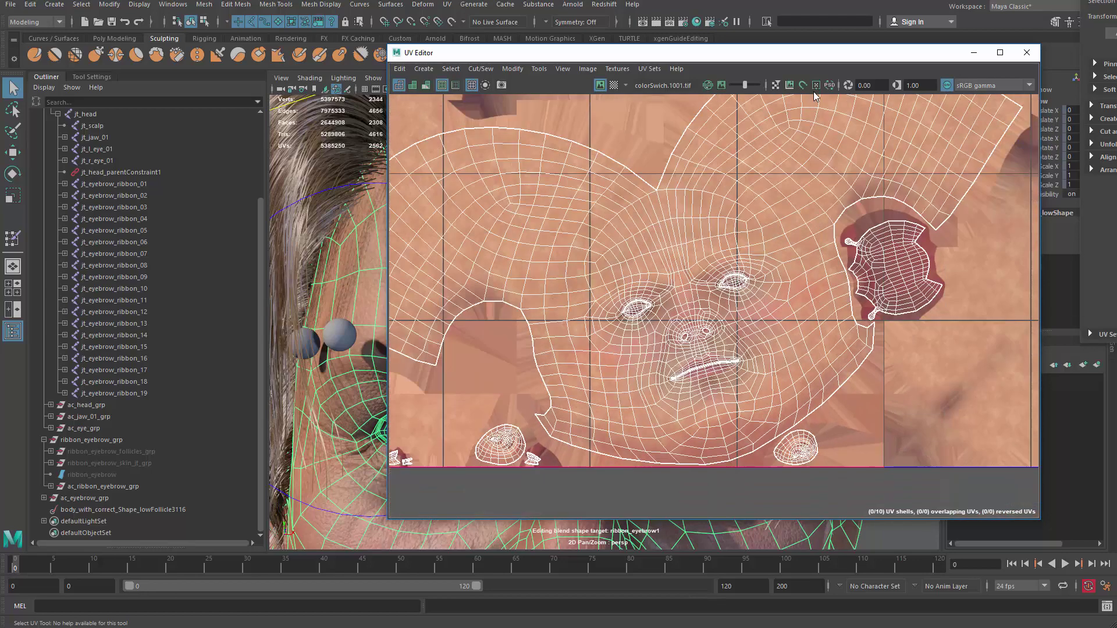
pyautogui.moveTo(835, 60); pyautogui.dragTo(766, 70)
pyautogui.scroll(3, 512, 312)
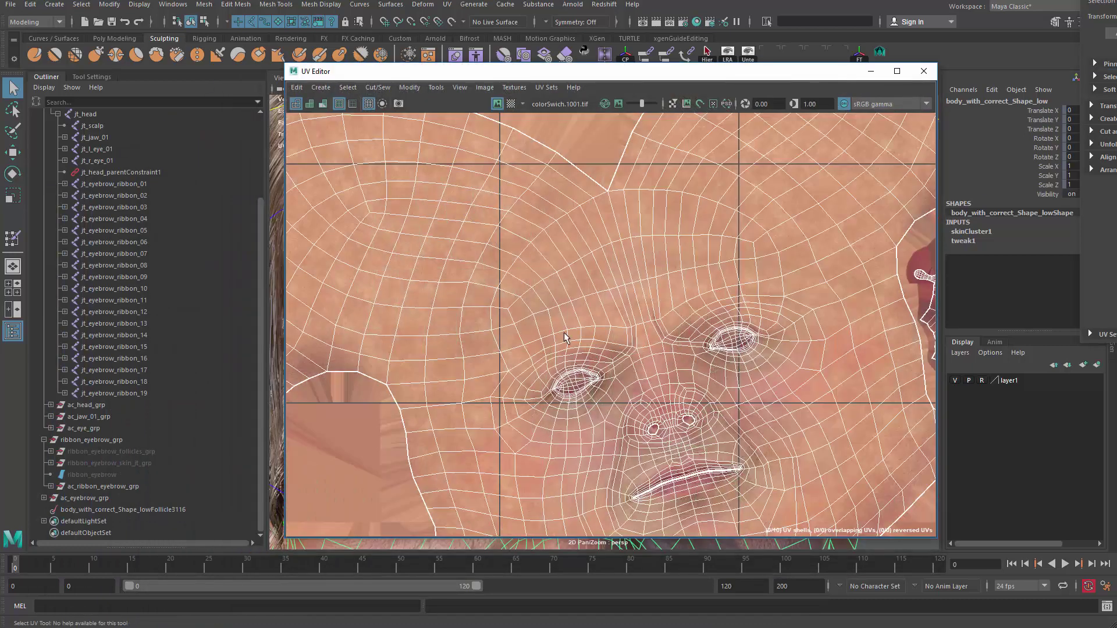
pyautogui.keyDown('alt'); pyautogui.moveTo(618, 233); pyautogui.dragTo(422, 154, button='right'); pyautogui.keyUp('alt')
pyautogui.keyDown('alt'); pyautogui.moveTo(658, 261); pyautogui.dragTo(470, 400, button='middle'); pyautogui.keyUp('alt')
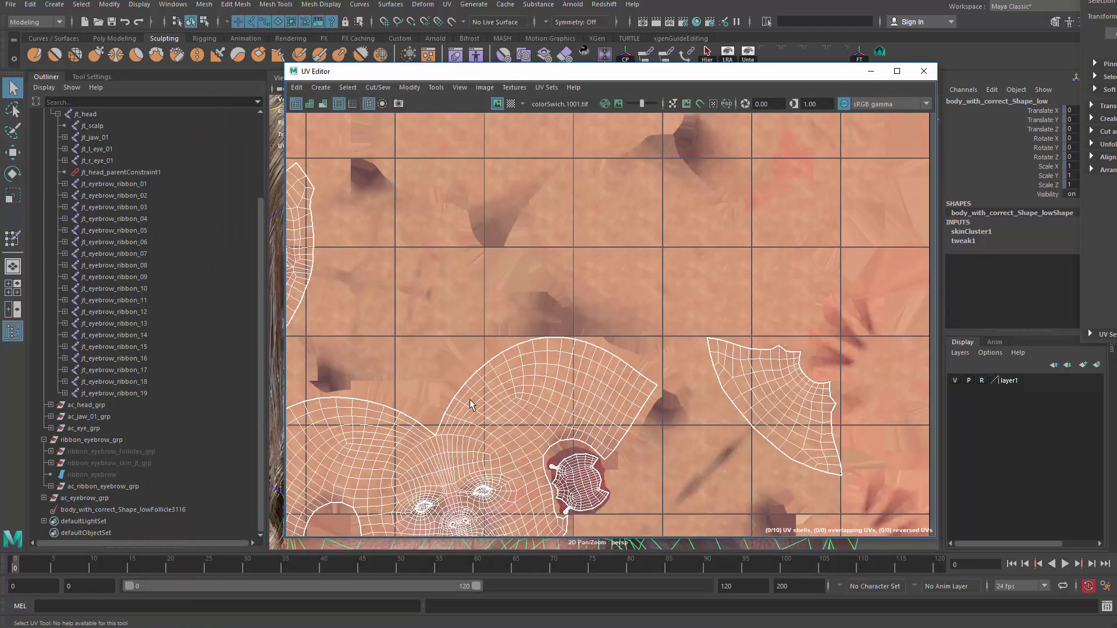
# Compare the follicle's Parameter U and V with the origin and axes of the body mesh's UV space.
pyautogui.click(93, 510)
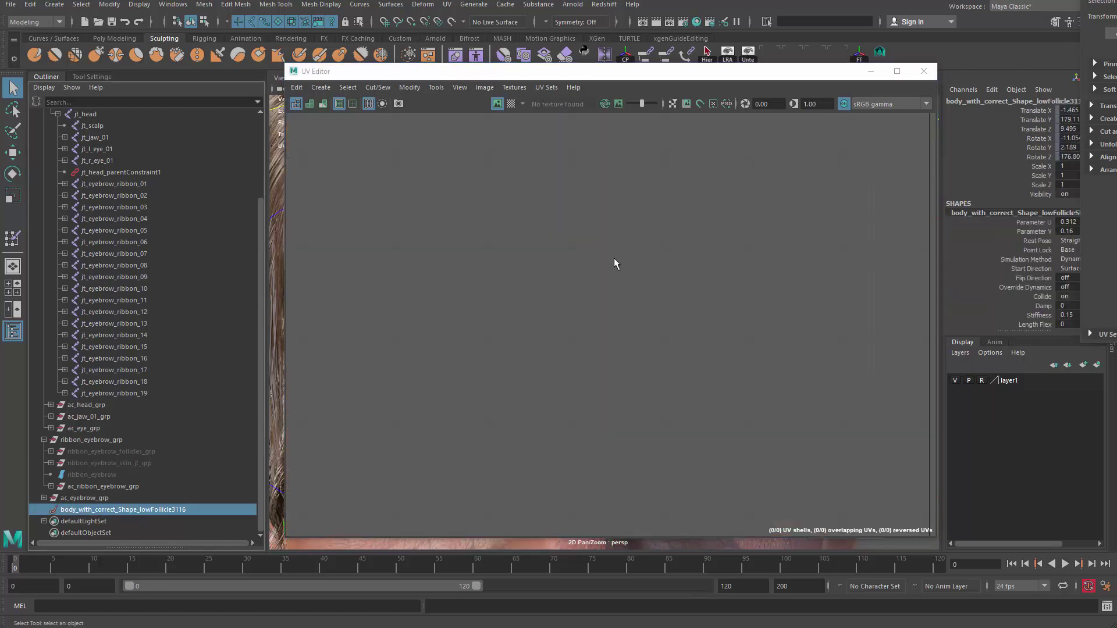
pyautogui.moveTo(735, 75); pyautogui.dragTo(645, 96)
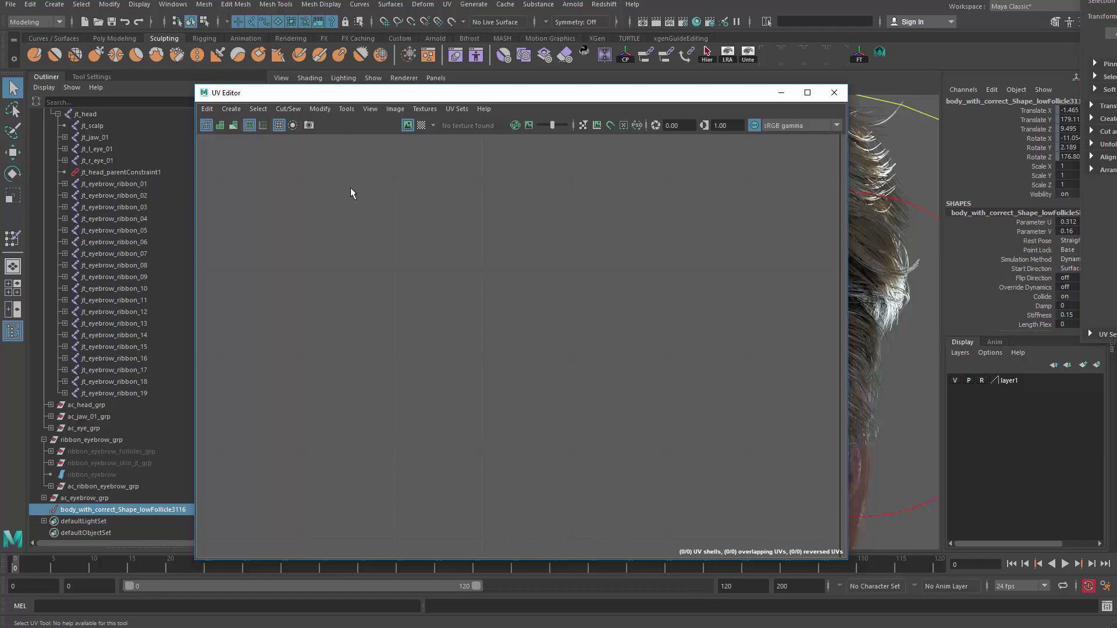
pyautogui.moveTo(636, 92); pyautogui.dragTo(480, 94)
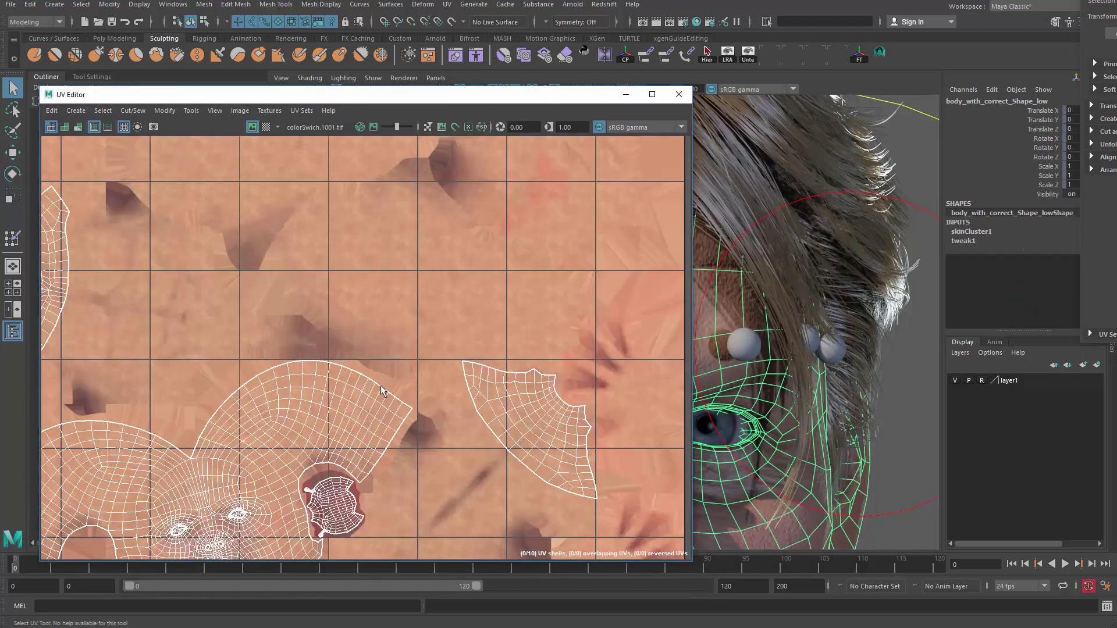
pyautogui.keyDown('alt'); pyautogui.moveTo(374, 407); pyautogui.dragTo(509, 306, button='middle'); pyautogui.keyUp('alt')
pyautogui.keyDown('alt'); pyautogui.moveTo(510, 306); pyautogui.dragTo(268, 455, button='right'); pyautogui.keyUp('alt')
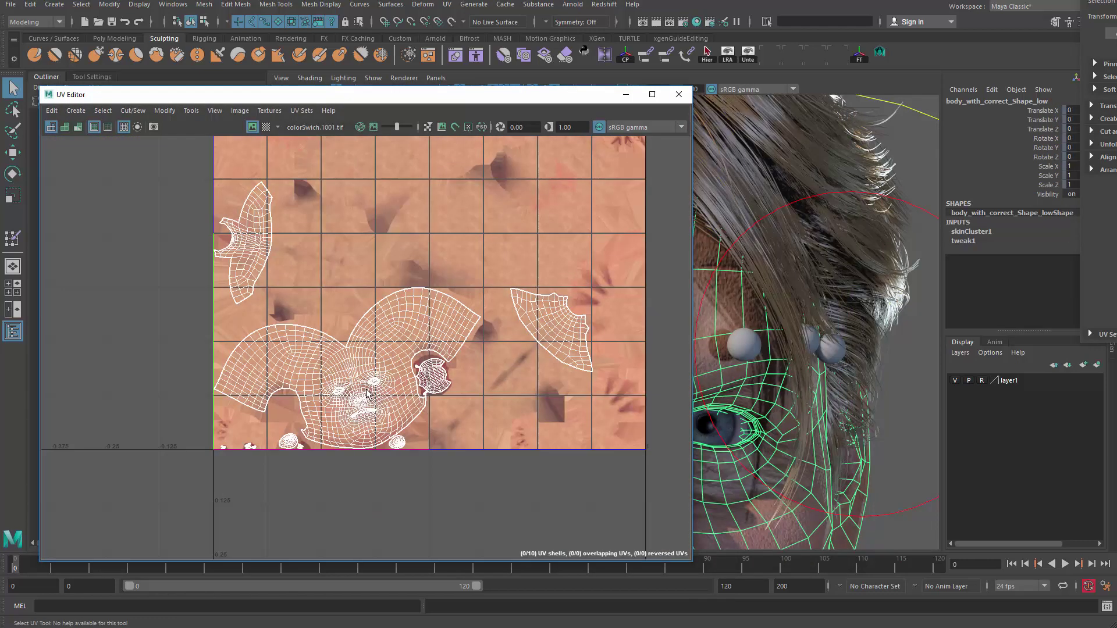
pyautogui.keyDown('alt'); pyautogui.moveTo(267, 455); pyautogui.dragTo(271, 386, button='middle'); pyautogui.keyUp('alt')
pyautogui.keyDown('alt'); pyautogui.moveTo(272, 385); pyautogui.dragTo(264, 395, button='right'); pyautogui.keyUp('alt')
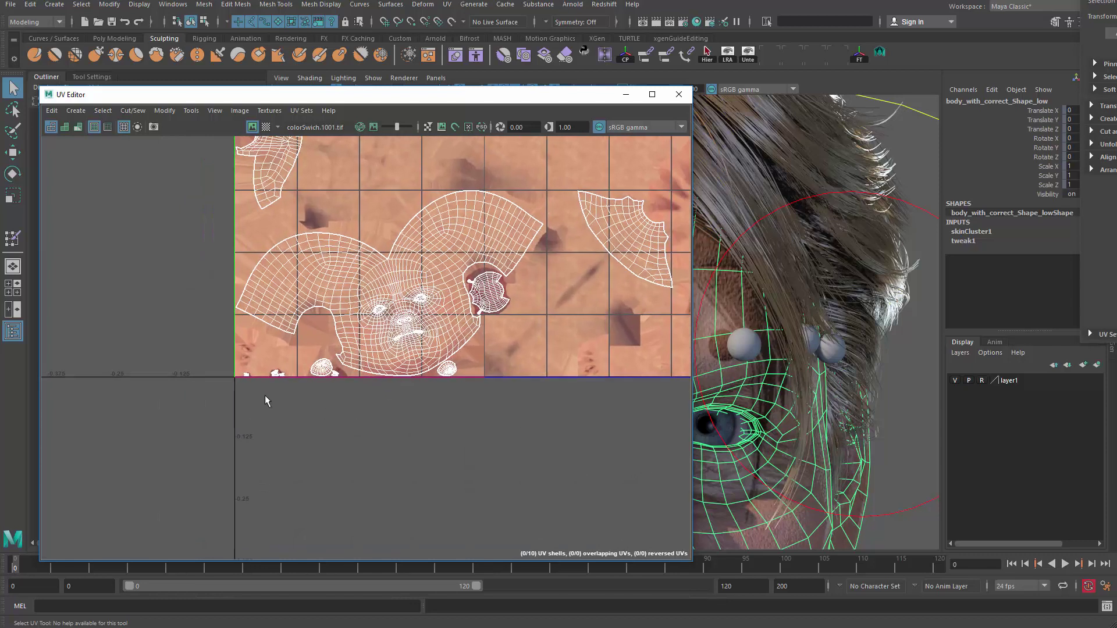
pyautogui.keyDown('alt'); pyautogui.moveTo(357, 357); pyautogui.dragTo(252, 367, button='middle'); pyautogui.keyUp('alt')
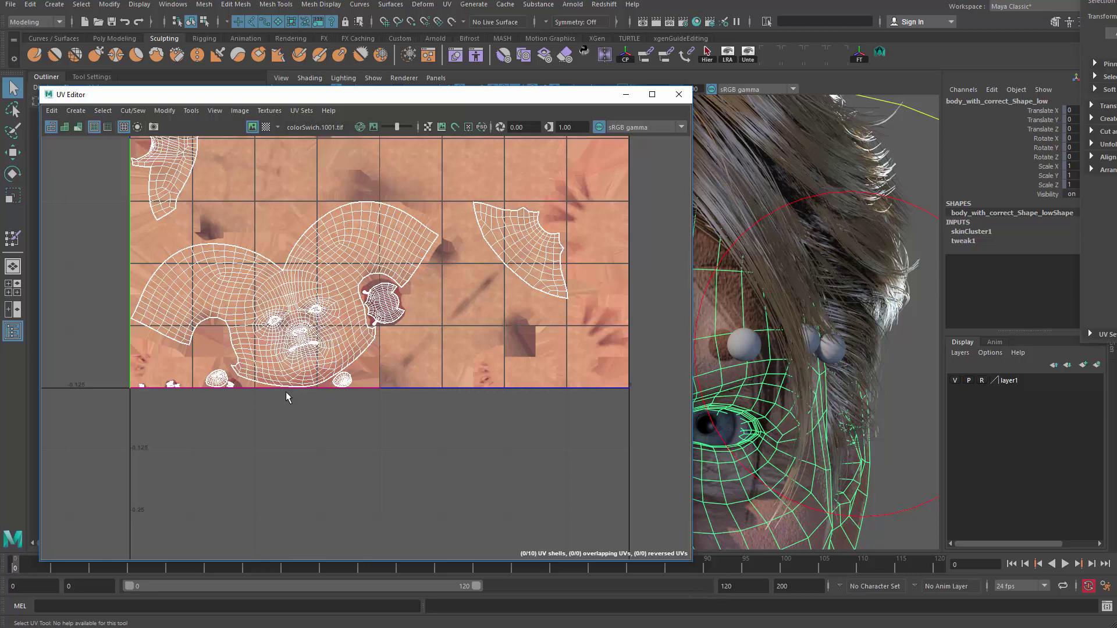
pyautogui.keyDown('alt'); pyautogui.moveTo(300, 372); pyautogui.dragTo(325, 502, button='middle'); pyautogui.keyUp('alt')
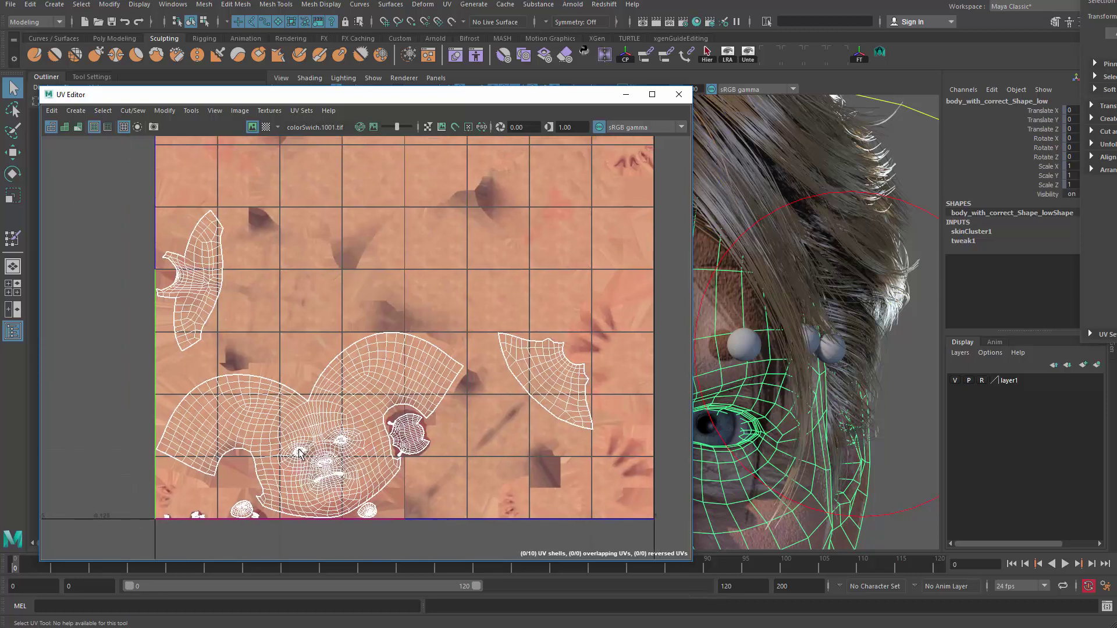
pyautogui.keyDown('alt'); pyautogui.moveTo(306, 455); pyautogui.dragTo(356, 401, button='middle'); pyautogui.keyUp('alt')
pyautogui.scroll(4, 356, 399)
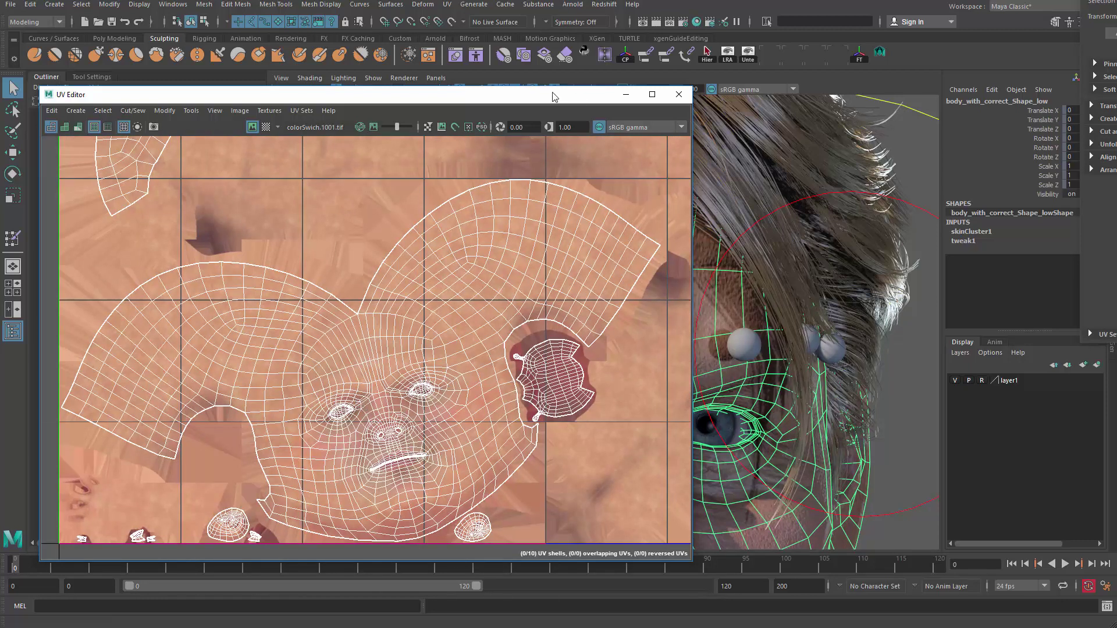
# Select the single UV point on the body mesh's inner brow next to the follicle.
pyautogui.moveTo(552, 94); pyautogui.dragTo(734, 70)
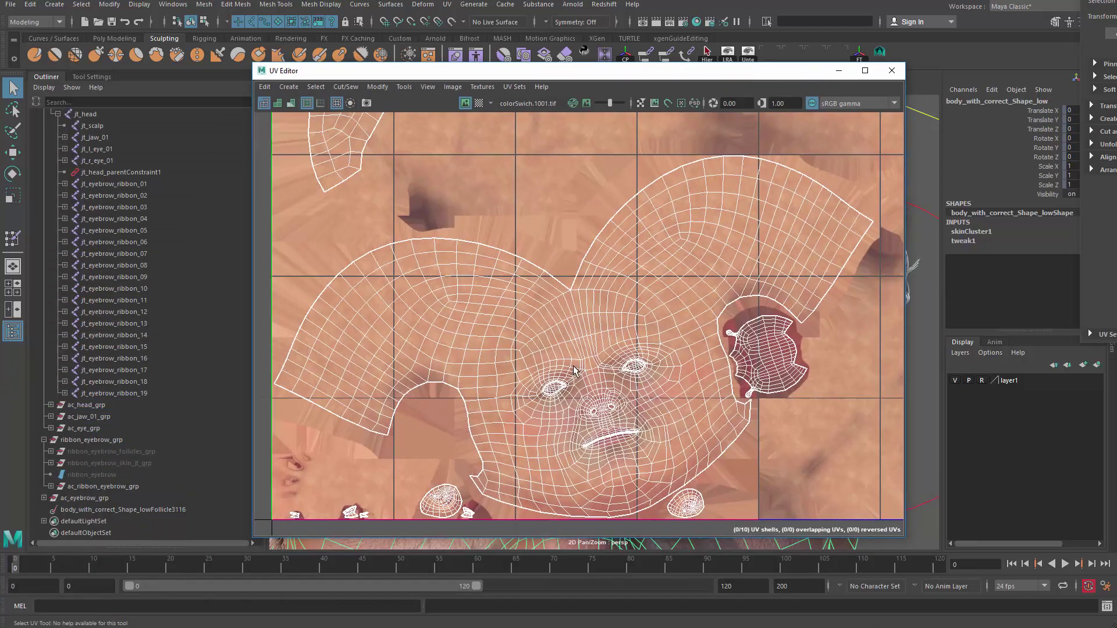
pyautogui.moveTo(693, 71); pyautogui.dragTo(347, 396)
pyautogui.keyDown('alt'); pyautogui.moveTo(577, 241); pyautogui.dragTo(608, 187, button='middle'); pyautogui.keyUp('alt')
pyautogui.keyDown('alt'); pyautogui.moveTo(608, 187); pyautogui.dragTo(604, 296, button='right'); pyautogui.keyUp('alt')
pyautogui.keyDown('alt'); pyautogui.moveTo(604, 297); pyautogui.dragTo(669, 294, button='middle'); pyautogui.keyUp('alt')
pyautogui.keyDown('alt'); pyautogui.moveTo(669, 293); pyautogui.dragTo(712, 368, button='right'); pyautogui.keyUp('alt')
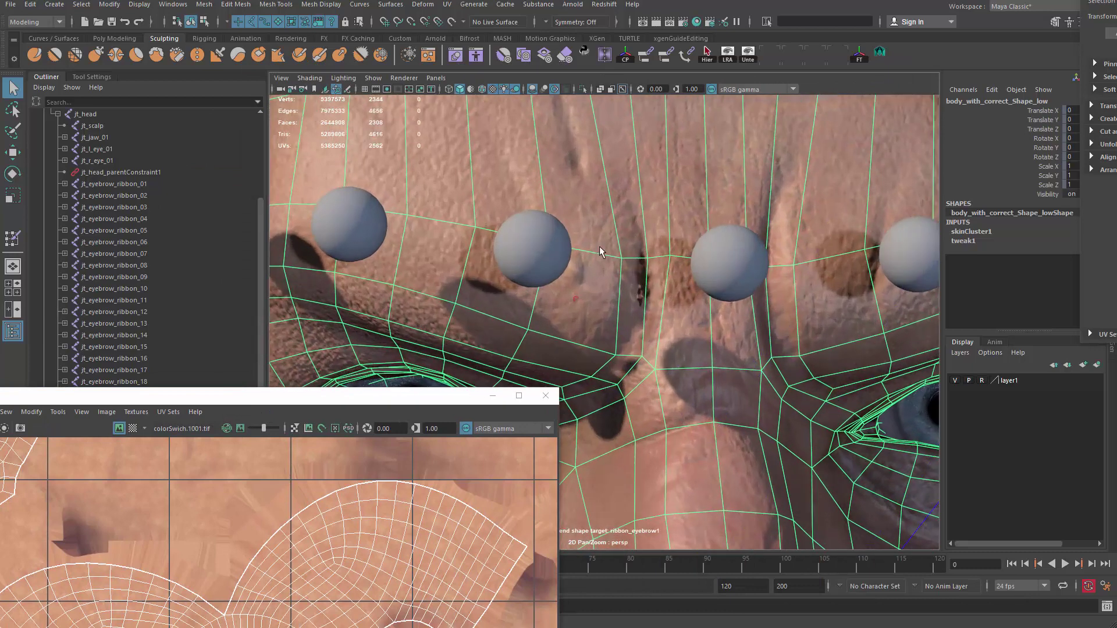
pyautogui.rightClick(603, 256)
pyautogui.moveTo(406, 399); pyautogui.dragTo(711, 55)
pyautogui.scroll(5, 594, 434)
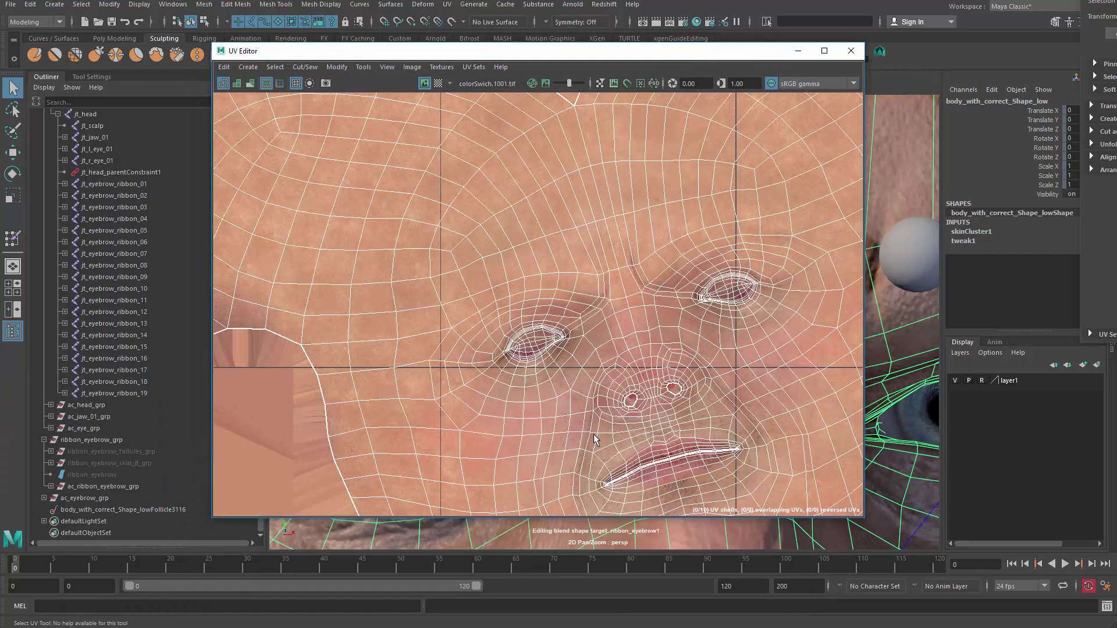
pyautogui.scroll(2, 550, 408)
pyautogui.moveTo(522, 299); pyautogui.dragTo(579, 307, button='right')
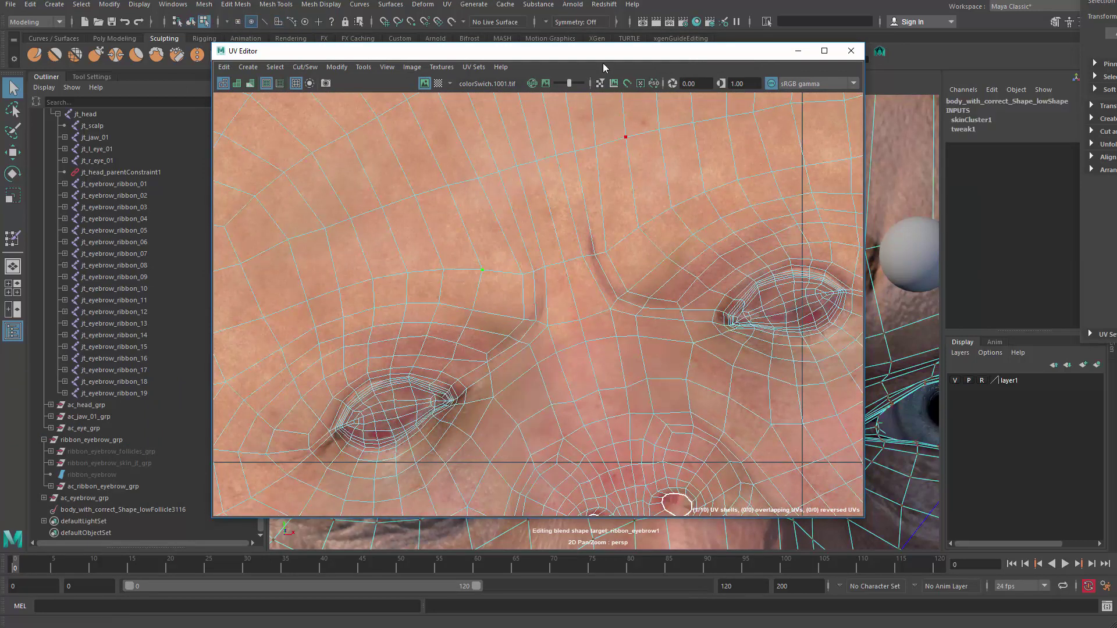
# Display the viewport in wireframe and move the selected brow UV slightly with the Move tool in the UV Editor.
pyautogui.moveTo(601, 63); pyautogui.dragTo(573, 418)
pyautogui.press('4')
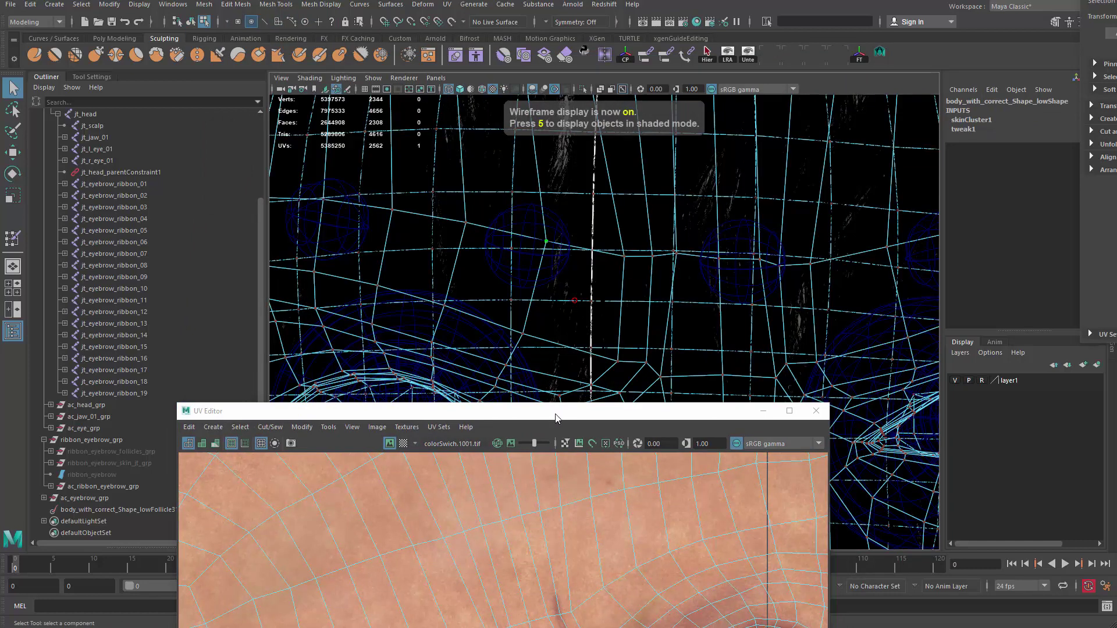
pyautogui.moveTo(556, 417); pyautogui.dragTo(693, 85)
pyautogui.press('w')
pyautogui.moveTo(579, 302); pyautogui.dragTo(570, 315)
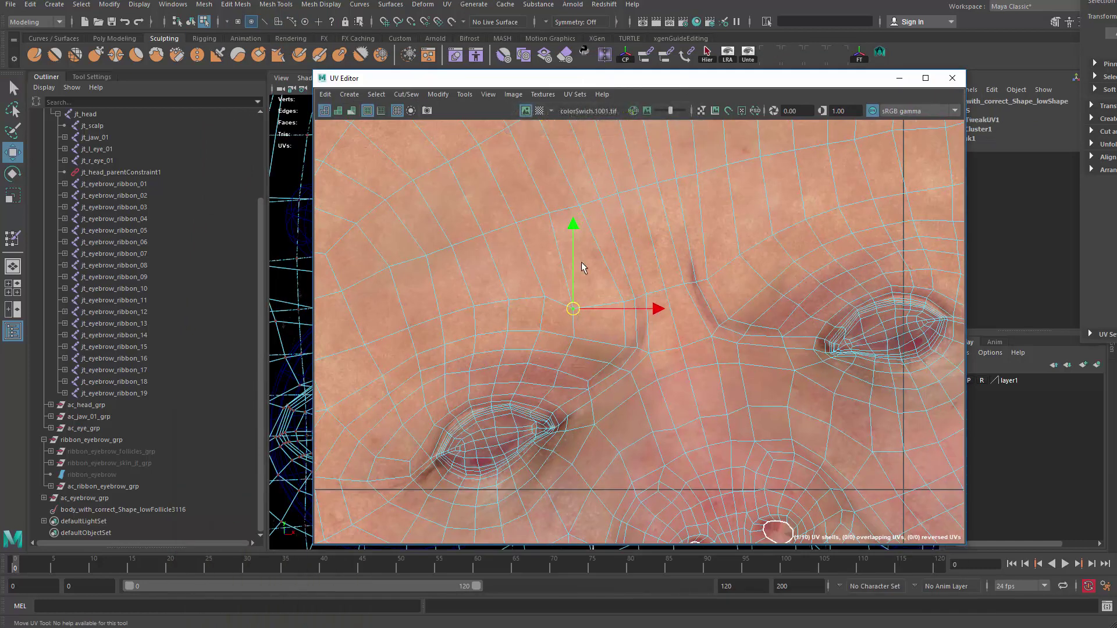
pyautogui.moveTo(636, 74); pyautogui.dragTo(508, 68)
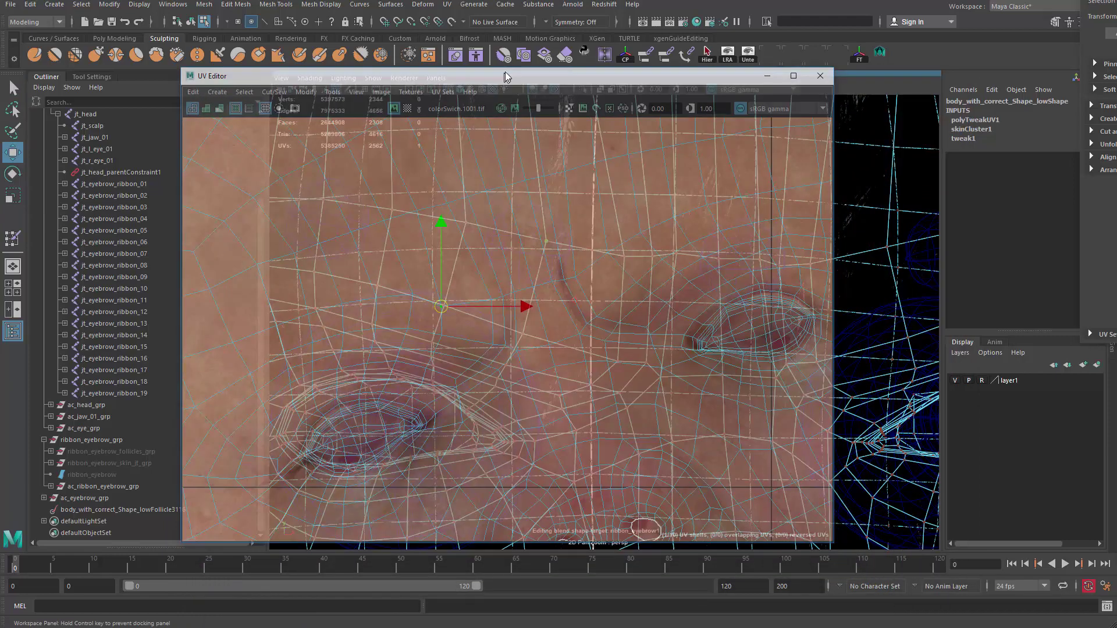
# Query the selected brow UV's coordinates in the Script Editor by running the MEL command polyEditUV -q -u -v;.
pyautogui.click(1107, 607)
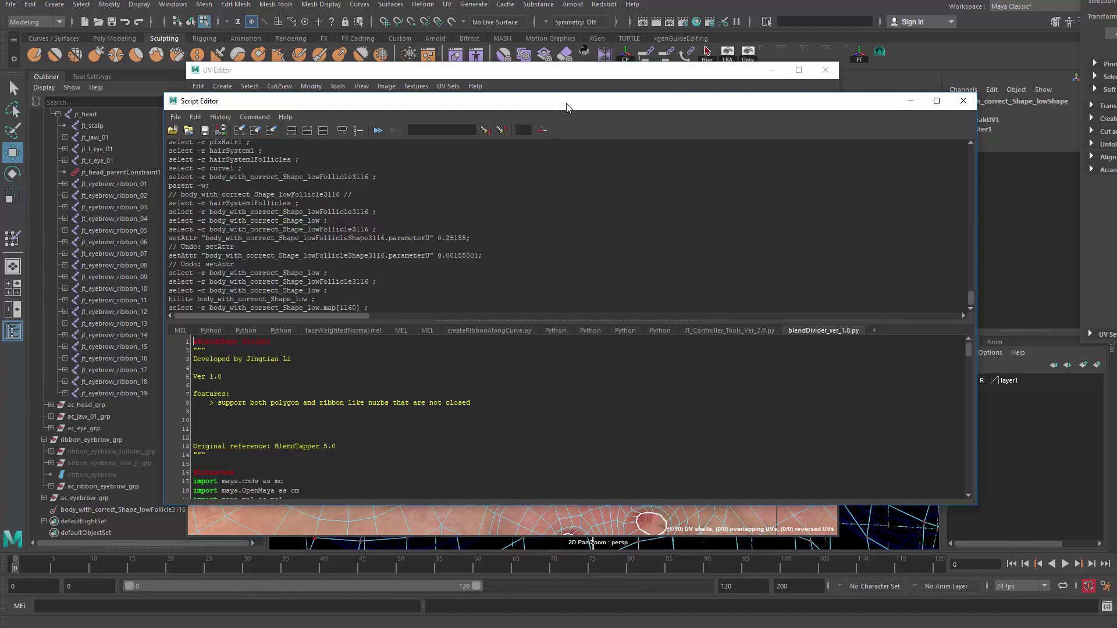
pyautogui.moveTo(568, 105); pyautogui.dragTo(593, 100)
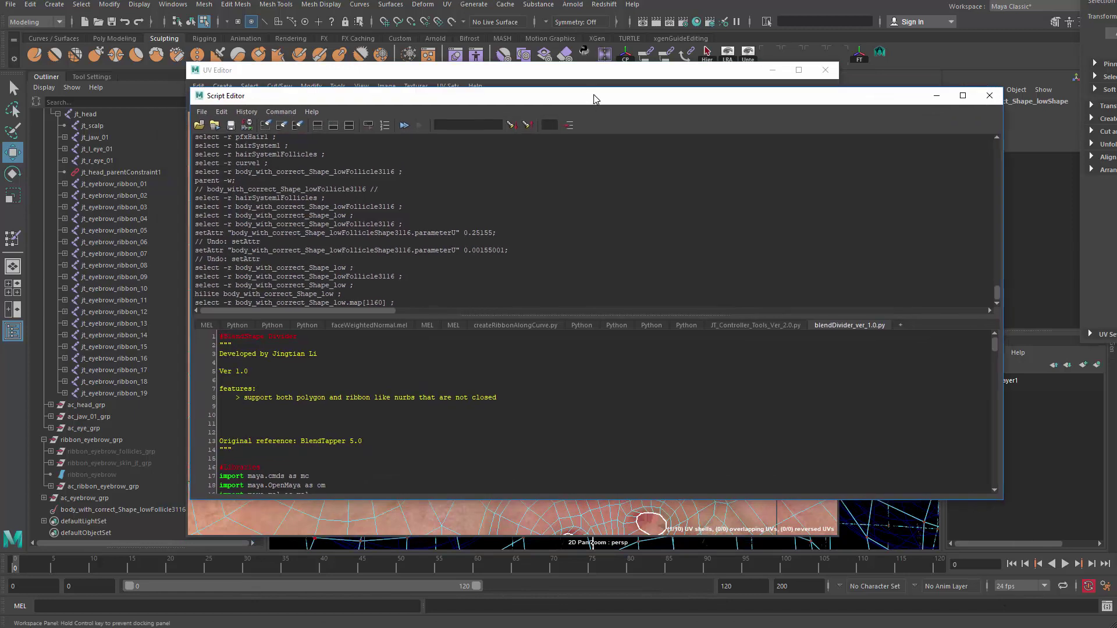
pyautogui.click(206, 326)
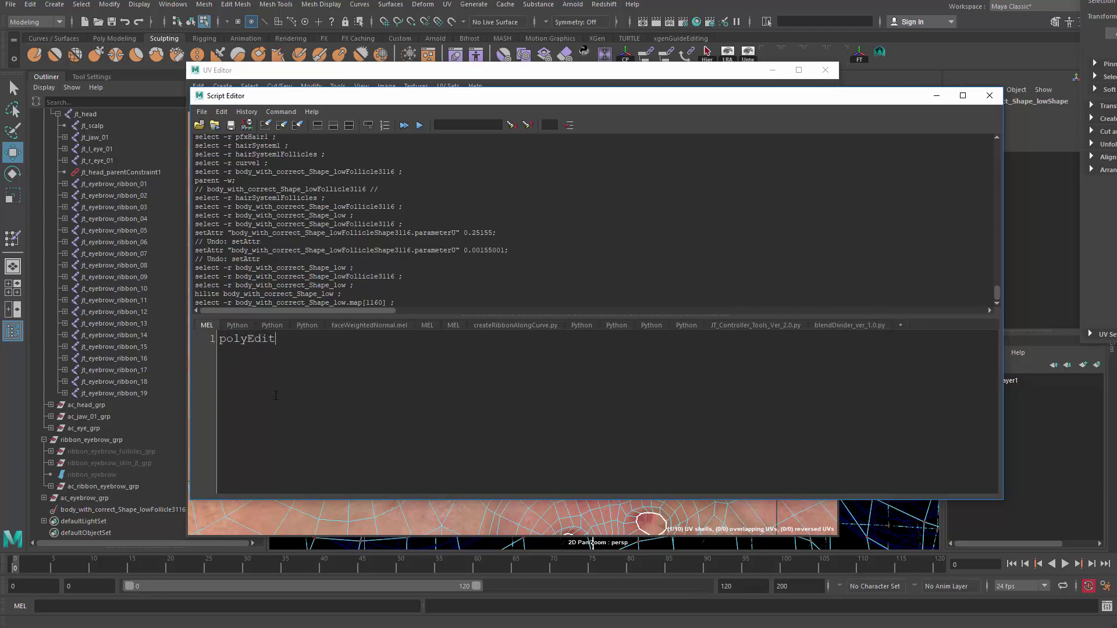
pyautogui.write('polyEditUV -q -u -v;')
pyautogui.hotkey('ctrl', 'a')
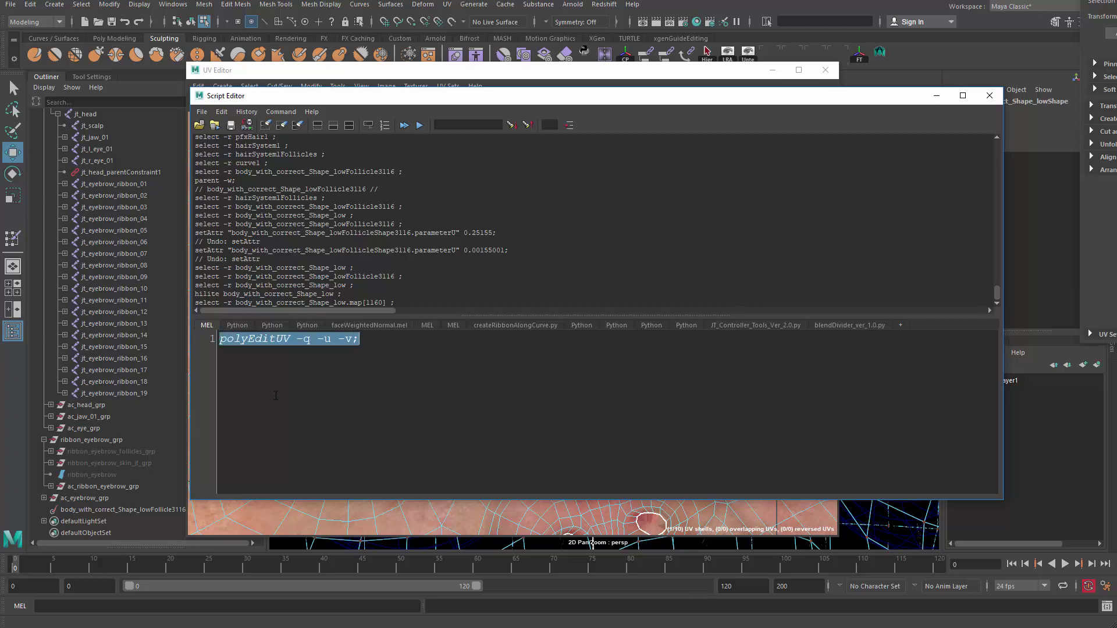
pyautogui.hotkey('ctrl', 'Return')
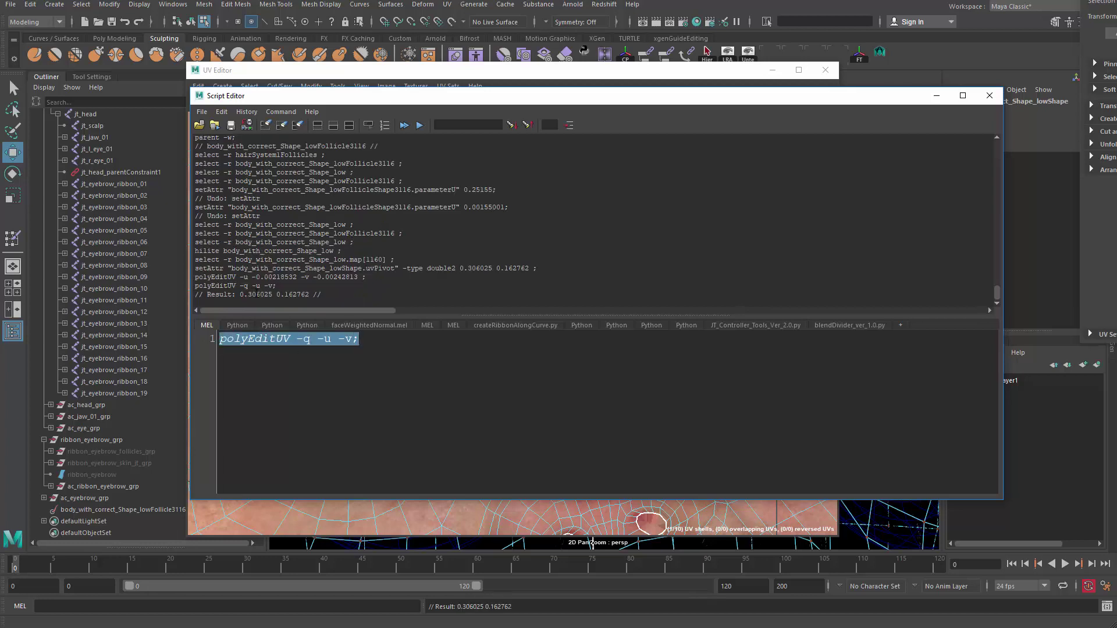
# Undo the last move of the brow UV in the UV Editor.
pyautogui.doubleClick(261, 297)
pyautogui.moveTo(549, 99); pyautogui.dragTo(561, 450)
pyautogui.scroll(-1, 463, 266)
pyautogui.keyDown('alt'); pyautogui.moveTo(441, 296); pyautogui.dragTo(481, 255, button='middle'); pyautogui.keyUp('alt')
pyautogui.hotkey('ctrl', 'z')
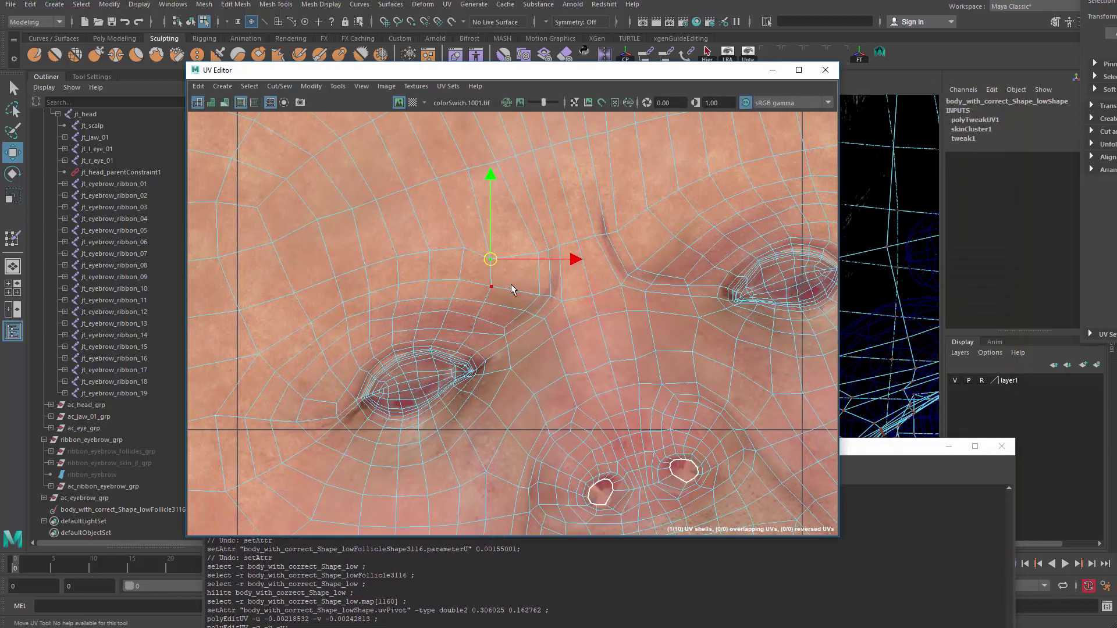
# Set the follicle's Parameter U to 0.306025, taken from the queried UV result.
pyautogui.moveTo(877, 446); pyautogui.dragTo(887, 119)
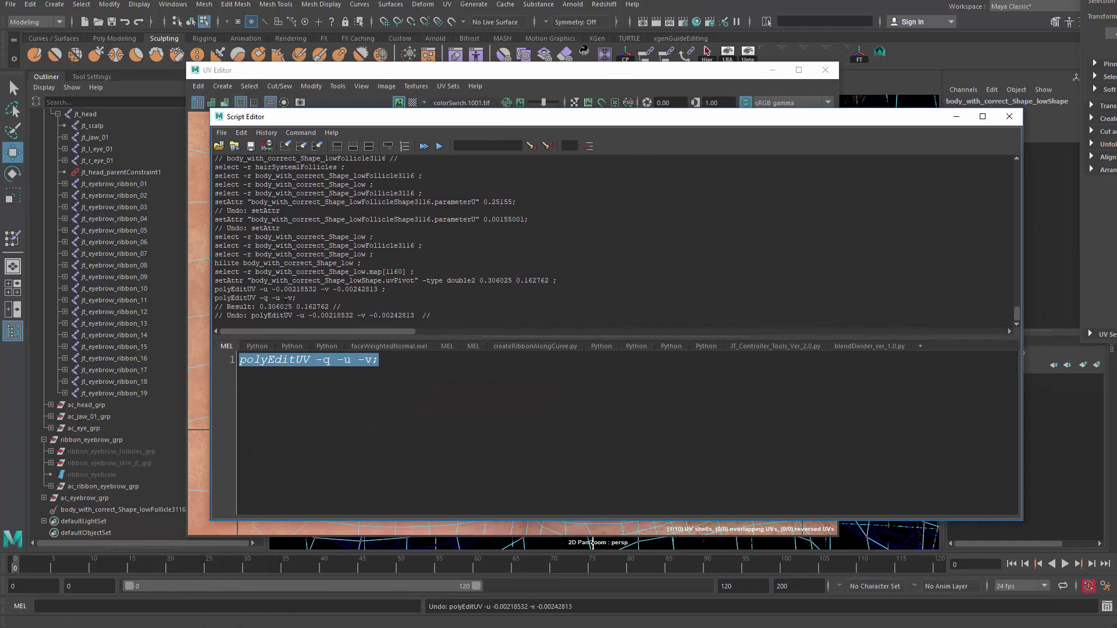
pyautogui.moveTo(293, 308); pyautogui.dragTo(268, 307)
pyautogui.click(275, 307)
pyautogui.click(298, 309)
pyautogui.click(88, 510)
pyautogui.moveTo(793, 124); pyautogui.dragTo(643, 112)
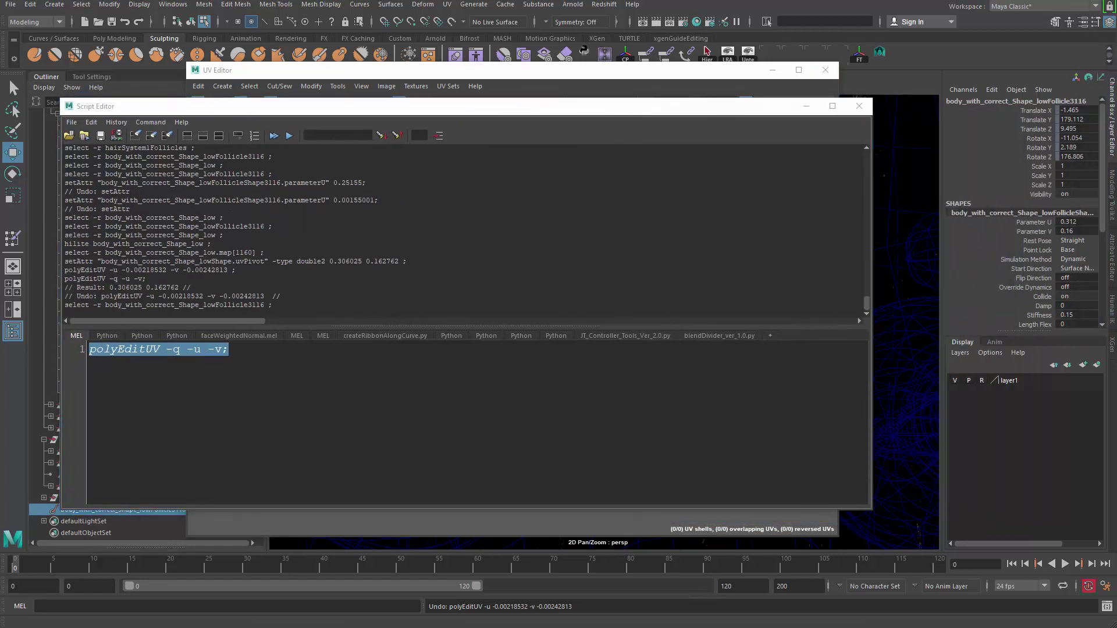
pyautogui.click(1076, 222)
pyautogui.write('0.306025')
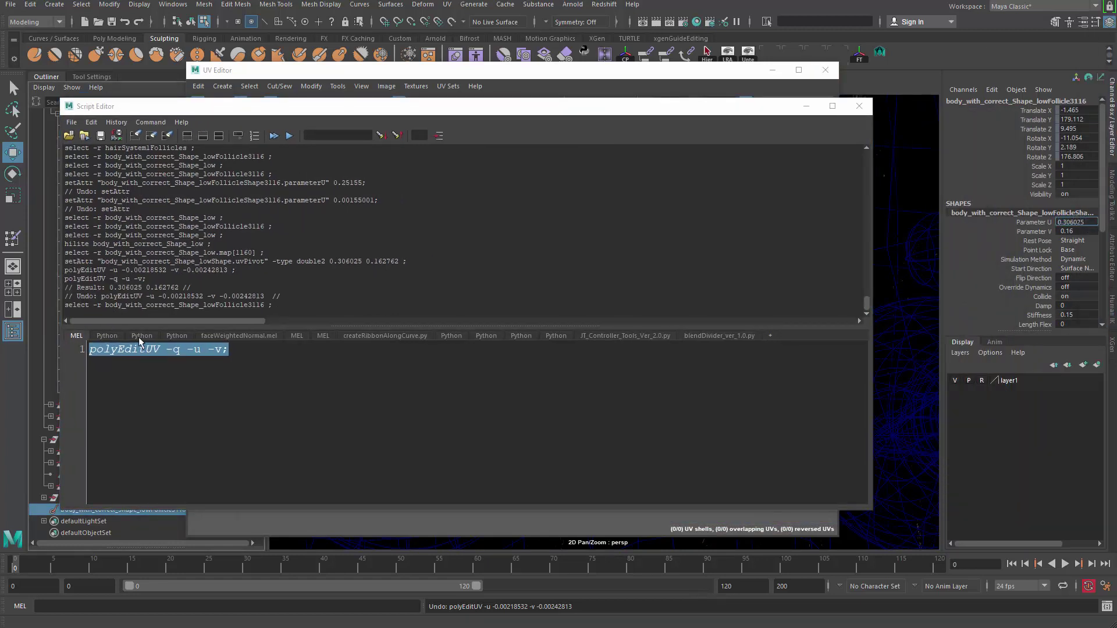
pyautogui.press('Return')
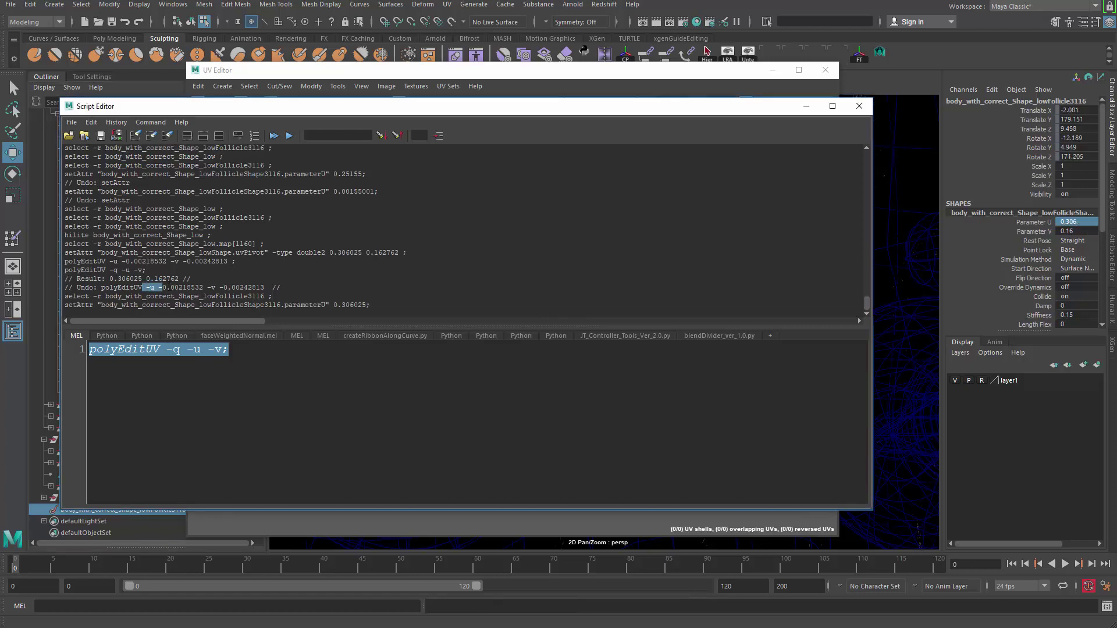
# Copy the second queried coordinate and set the follicle's Parameter V to 0.162762.
pyautogui.moveTo(179, 279)
pyautogui.mouseDown()
pyautogui.moveTo(150, 278)
pyautogui.moveTo(181, 279)
pyautogui.mouseUp()
pyautogui.hotkey('ctrl', 'c')
pyautogui.click(1075, 231)
pyautogui.hotkey('ctrl', 'v')
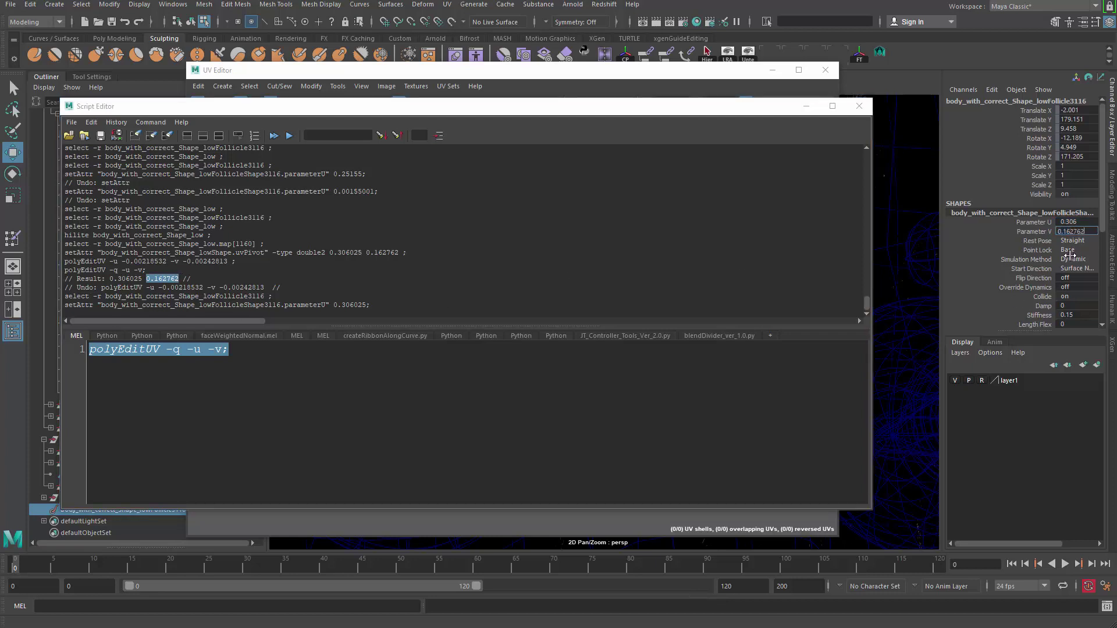
pyautogui.press('Return')
# Close the Script Editor and UV Editor, and display the viewport in shaded mode.
pyautogui.moveTo(756, 112); pyautogui.dragTo(730, 139)
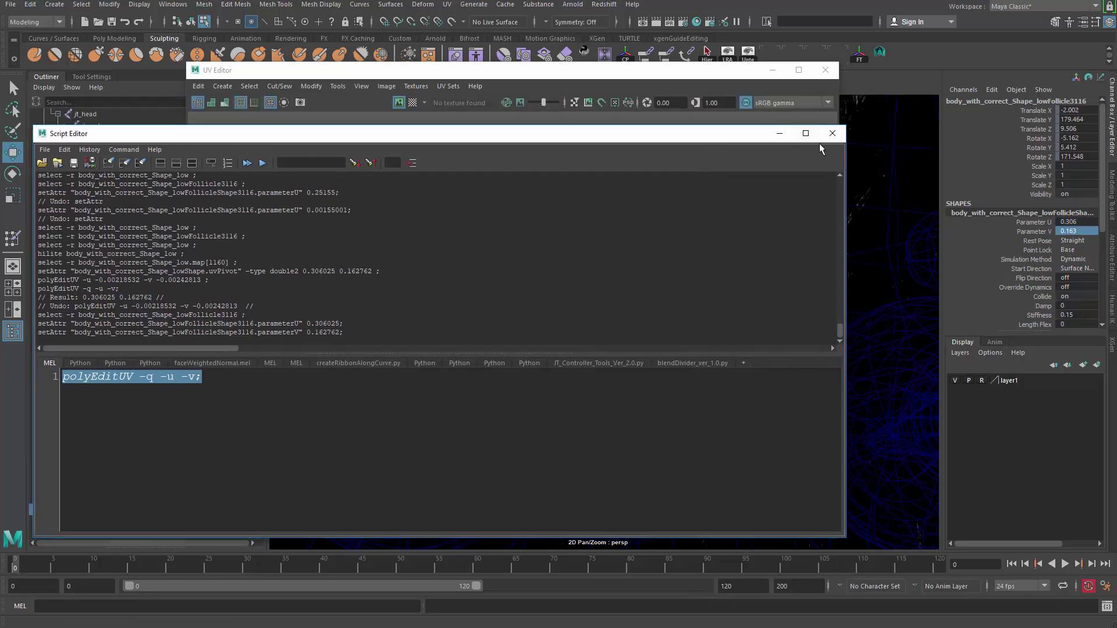
pyautogui.click(831, 134)
pyautogui.click(773, 71)
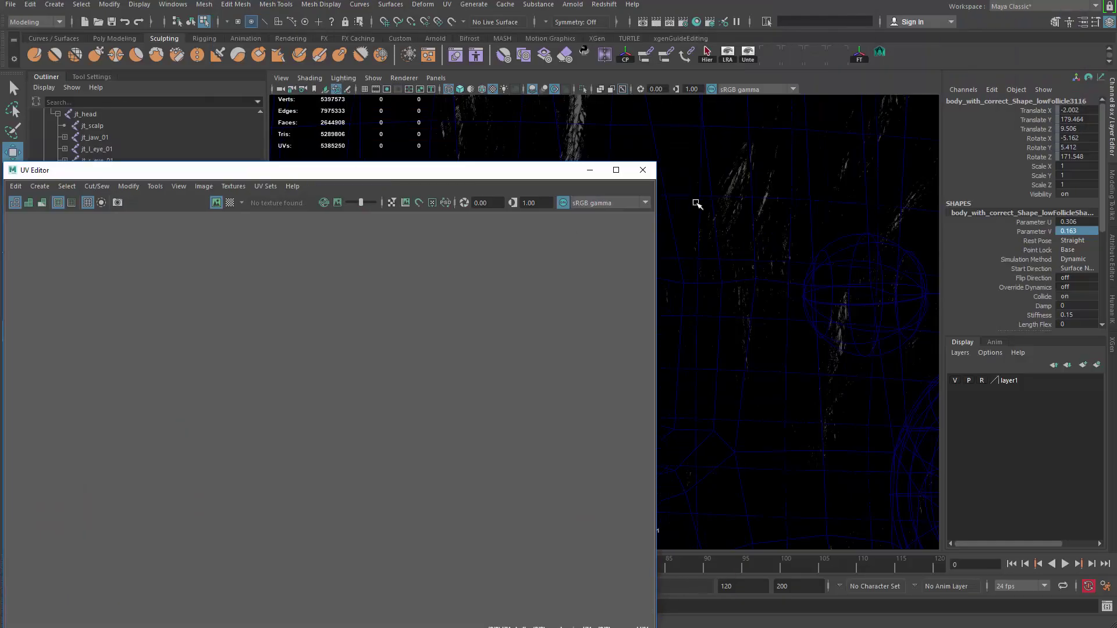
pyautogui.click(643, 167)
pyautogui.press('5')
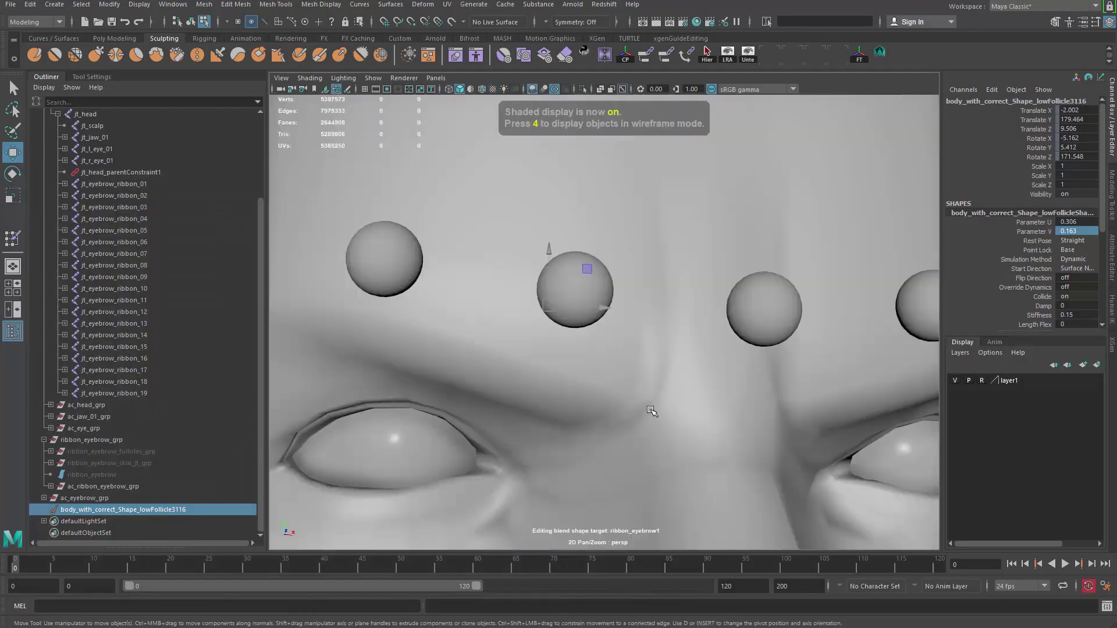
pyautogui.keyDown('alt'); pyautogui.moveTo(653, 412); pyautogui.dragTo(500, 445, button='right'); pyautogui.keyUp('alt')
pyautogui.keyDown('alt'); pyautogui.moveTo(500, 445); pyautogui.dragTo(568, 402); pyautogui.keyUp('alt')
# Select the inner brow control sphere ac_loc_eyebrow_04 in object mode and activate the Move tool.
pyautogui.press('q')
pyautogui.moveTo(611, 315); pyautogui.dragTo(642, 283, button='right')
pyautogui.press('w')
pyautogui.press('q')
pyautogui.press('w')
pyautogui.press('q')
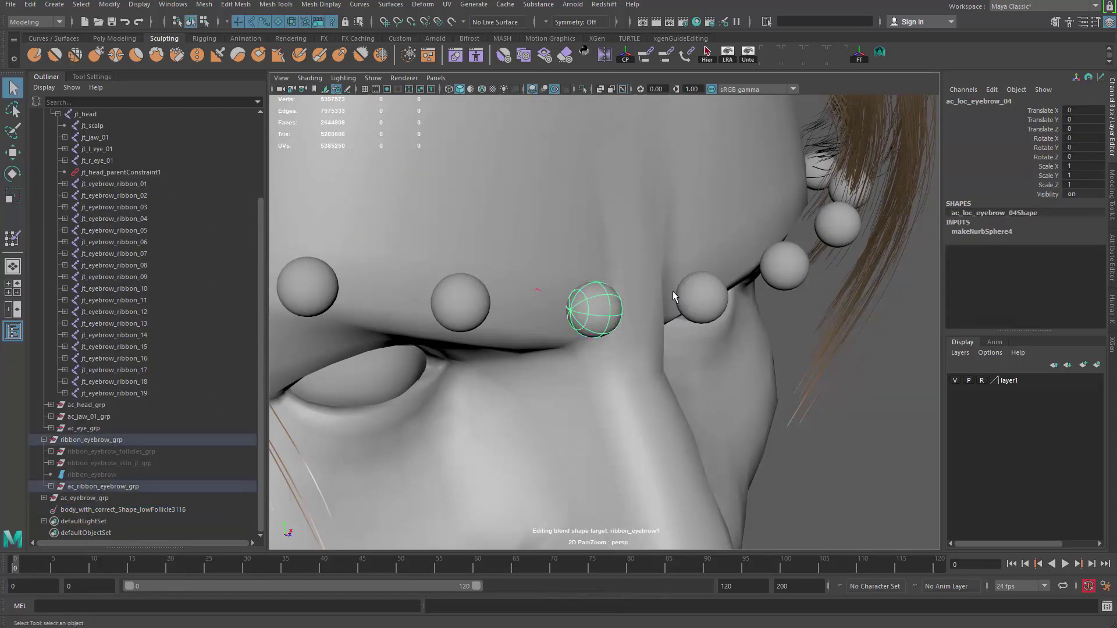
pyautogui.click(767, 411)
pyautogui.click(591, 307)
pyautogui.press('w')
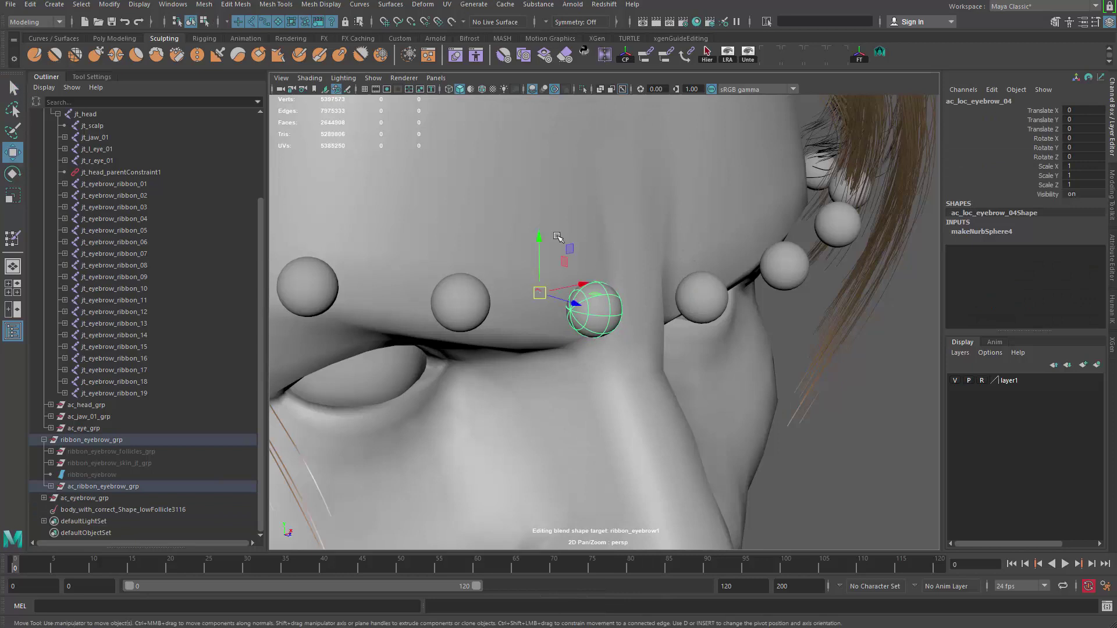
# Try moving the ac_loc_eyebrow_04 control downward, undo it, and examine the brow controls from several angles.
pyautogui.moveTo(540, 239); pyautogui.dragTo(547, 405)
pyautogui.hotkey('ctrl', 'z')
pyautogui.keyDown('alt'); pyautogui.moveTo(554, 339); pyautogui.dragTo(594, 311); pyautogui.keyUp('alt')
pyautogui.moveTo(523, 226)
pyautogui.keyDown('alt'); pyautogui.mouseDown()
pyautogui.moveTo(515, 244)
pyautogui.moveTo(506, 238)
pyautogui.mouseUp(); pyautogui.keyUp('alt')
pyautogui.keyDown('alt'); pyautogui.moveTo(507, 237); pyautogui.dragTo(444, 260, button='right'); pyautogui.keyUp('alt')
pyautogui.keyDown('alt'); pyautogui.moveTo(444, 259); pyautogui.dragTo(566, 316); pyautogui.keyUp('alt')
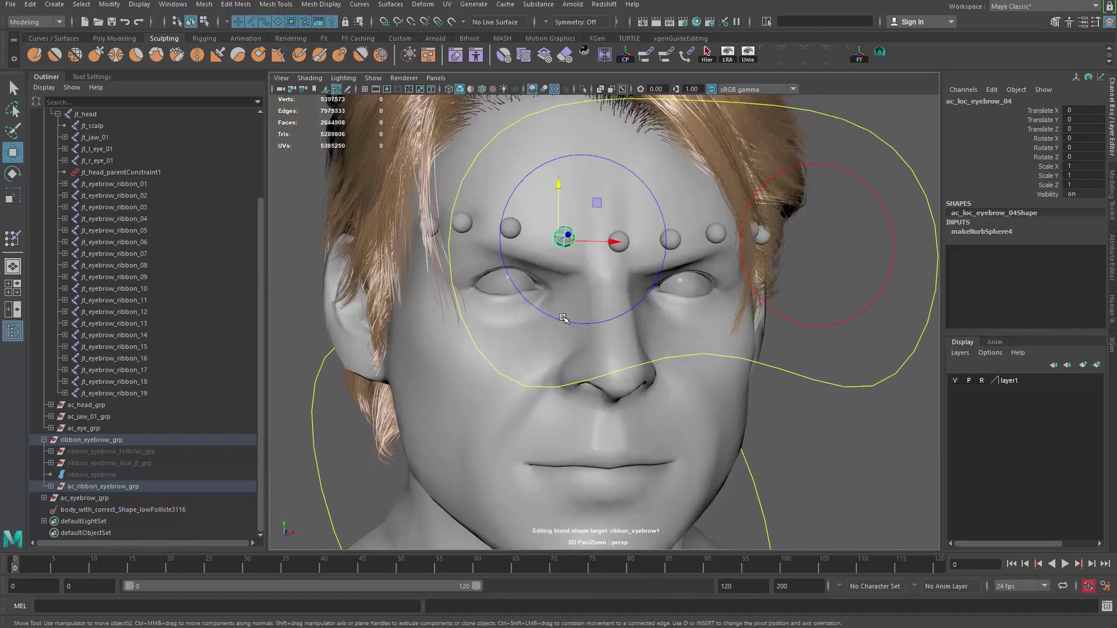
pyautogui.keyDown('alt'); pyautogui.moveTo(546, 323); pyautogui.dragTo(548, 363, button='middle'); pyautogui.keyUp('alt')
pyautogui.keyDown('alt'); pyautogui.moveTo(524, 308); pyautogui.dragTo(551, 324); pyautogui.keyUp('alt')
pyautogui.keyDown('alt'); pyautogui.moveTo(552, 324); pyautogui.dragTo(574, 340, button='right'); pyautogui.keyUp('alt')
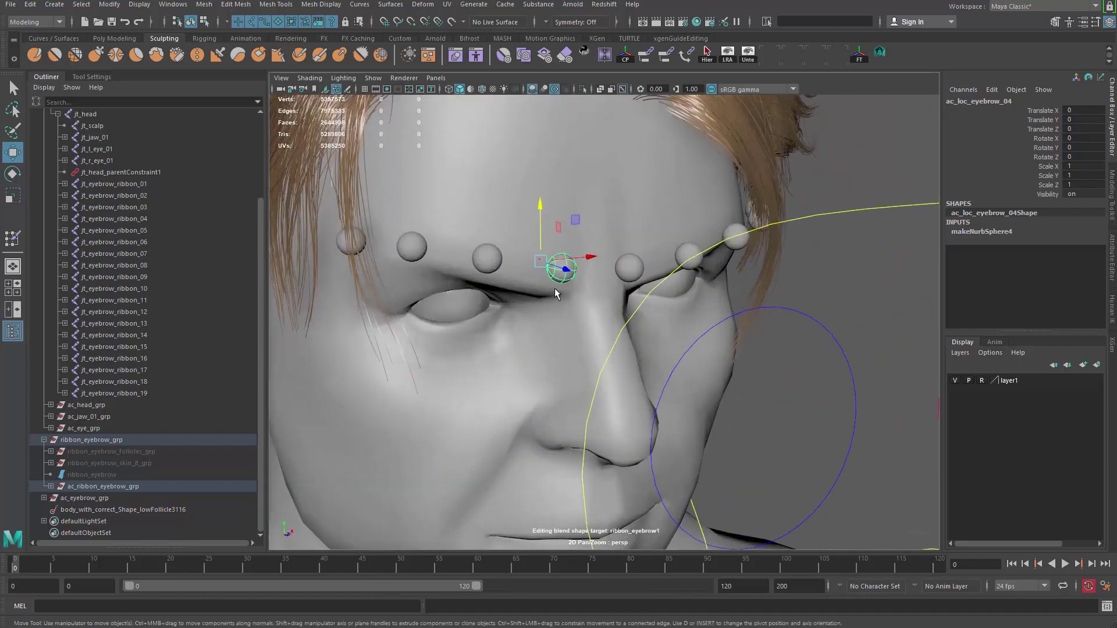
# Group the ac_loc_eyebrow_04 control twice so that two nested parent groups sit above it.
pyautogui.press('q')
pyautogui.press('f')
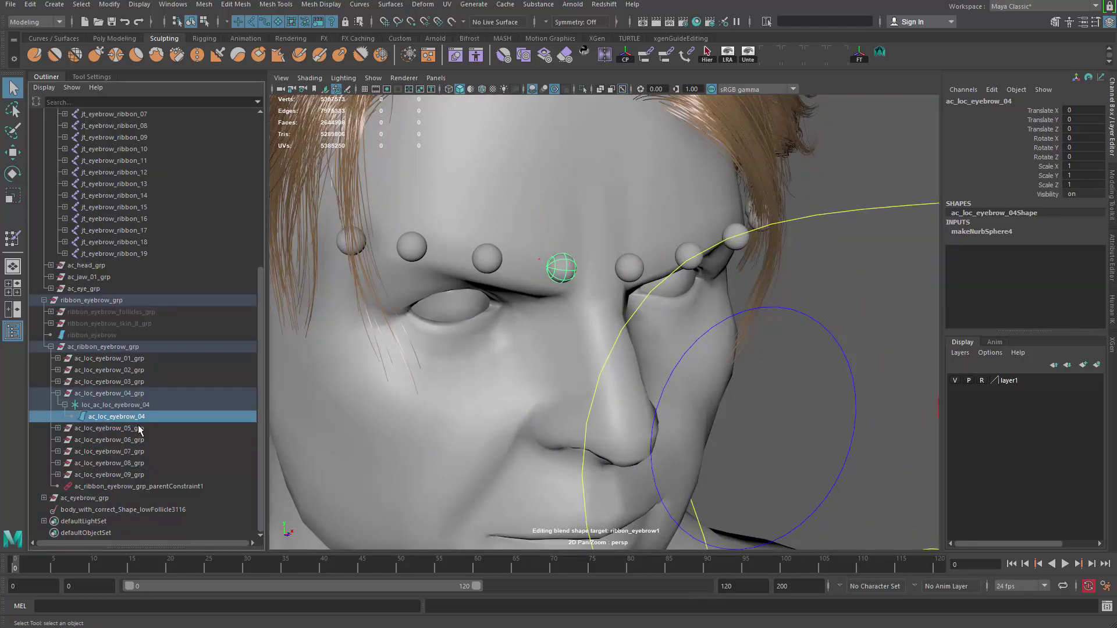
pyautogui.hotkey('ctrl', 'g')
pyautogui.click(69, 417)
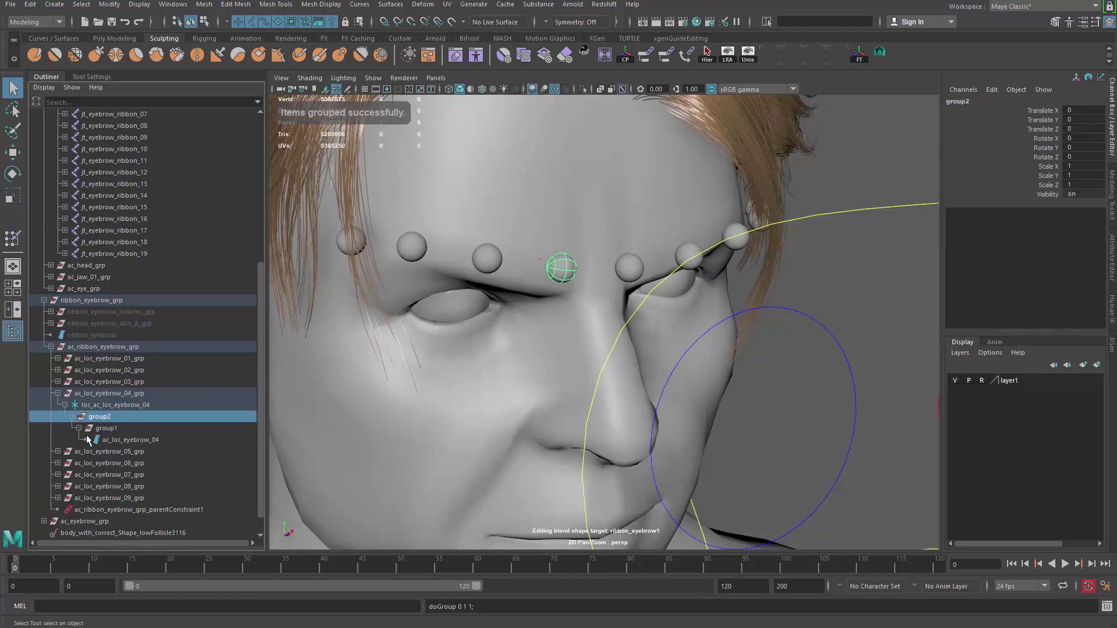
# Rename the inner group directly above the control as ac_loc_eyebrow_compensate_04.
pyautogui.doubleClick(145, 440)
pyautogui.hotkey('ctrl', 'c')
pyautogui.doubleClick(137, 427)
pyautogui.hotkey('ctrl', 'v')
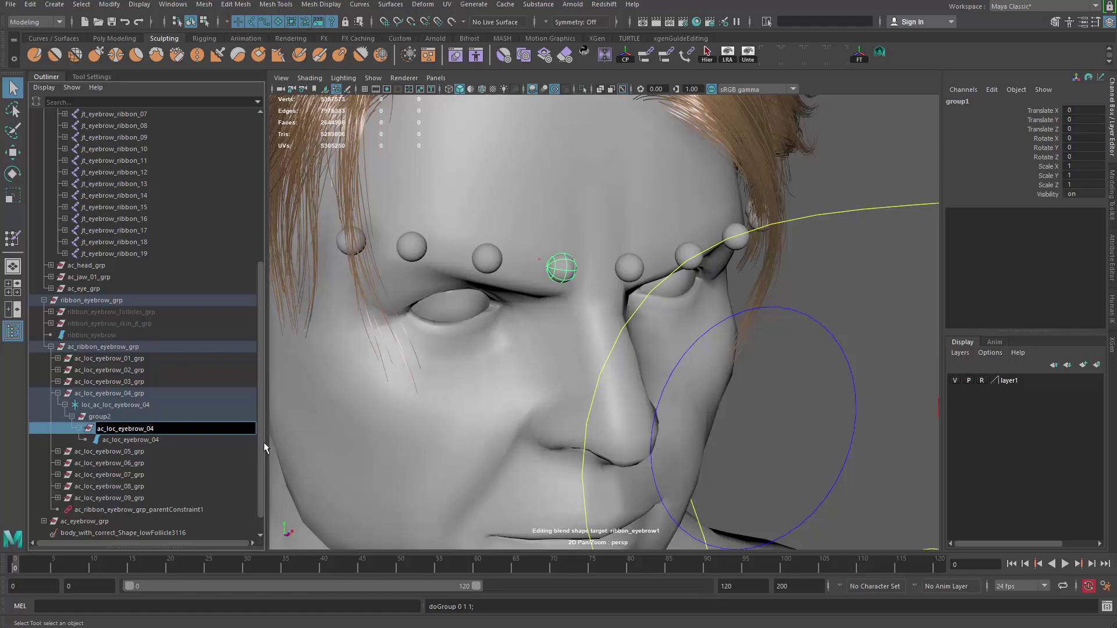
pyautogui.write('compensate_')
pyautogui.press('Return')
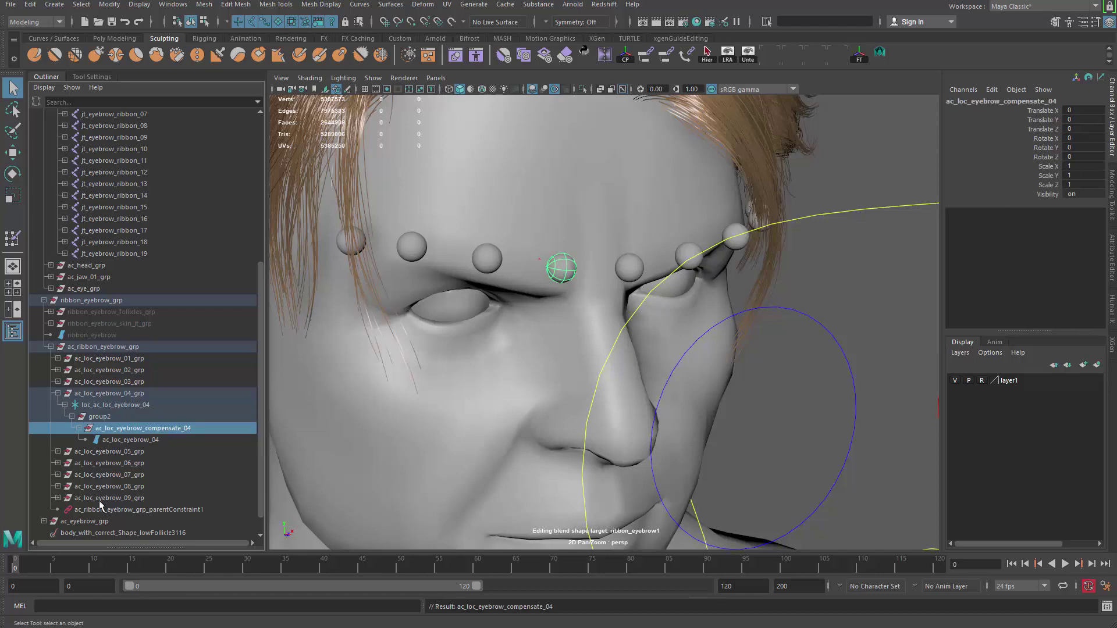
# Rename the outer group as ac_loc_eyebrow_follow_04, based on the control's name.
pyautogui.doubleClick(128, 430)
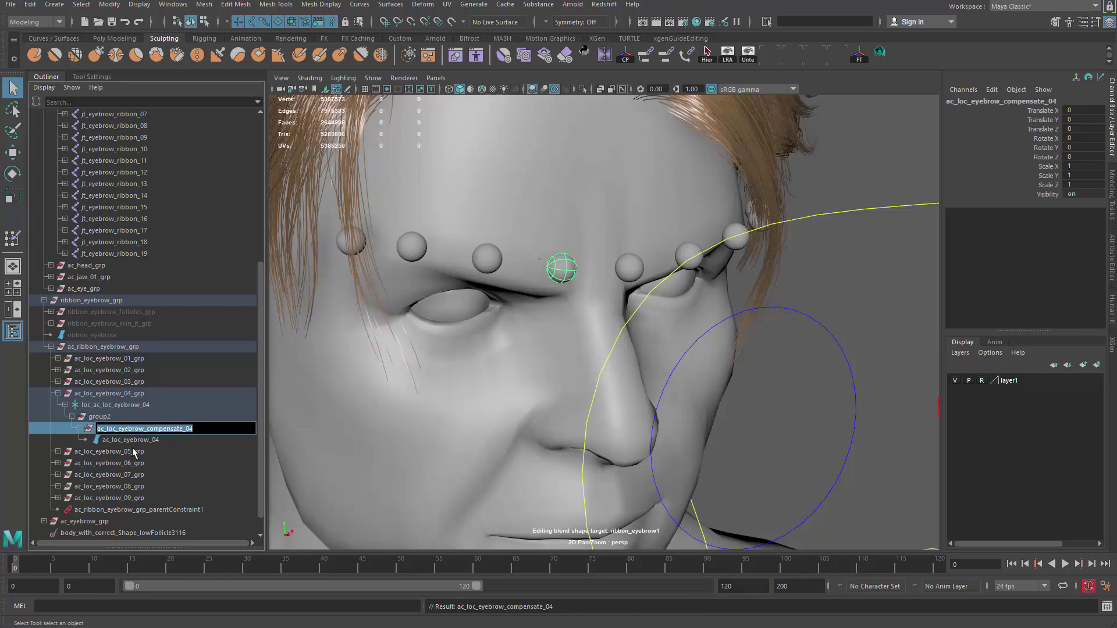
pyautogui.doubleClick(131, 440)
pyautogui.hotkey('ctrl', 'c')
pyautogui.doubleClick(102, 417)
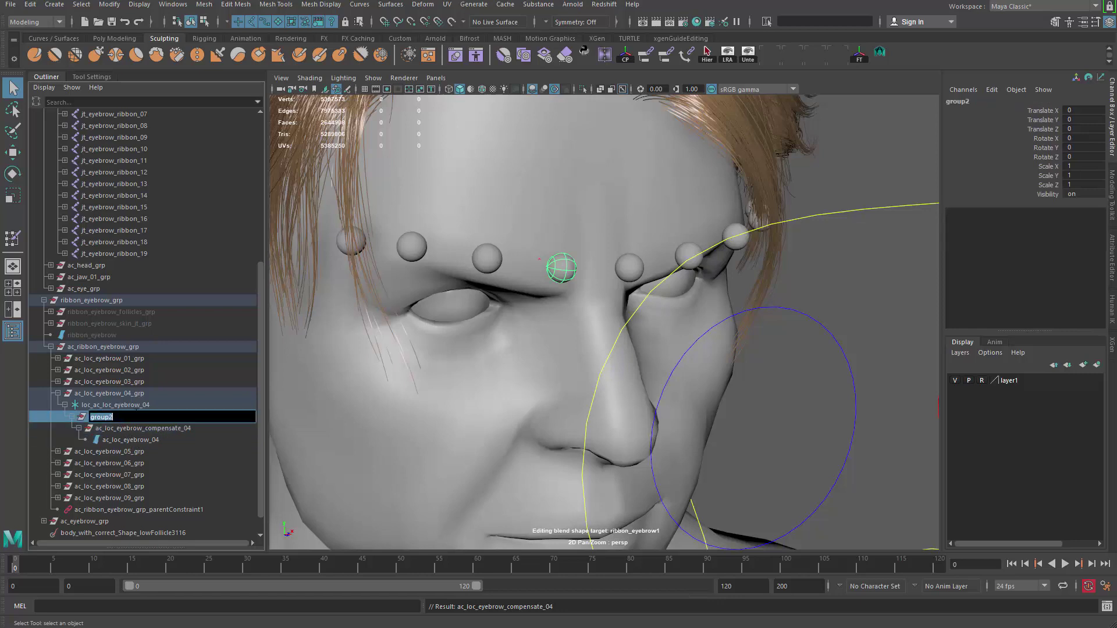
pyautogui.hotkey('ctrl', 'v')
pyautogui.press('Left')
pyautogui.press('Left')
pyautogui.press('Left')
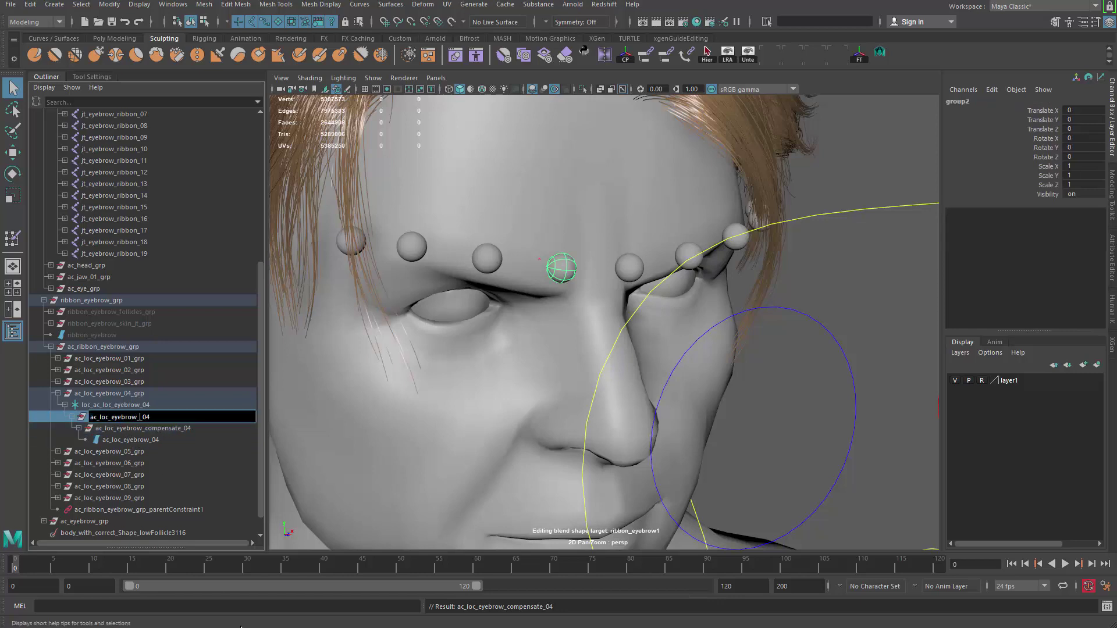
pyautogui.write('follow')
pyautogui.press('Return')
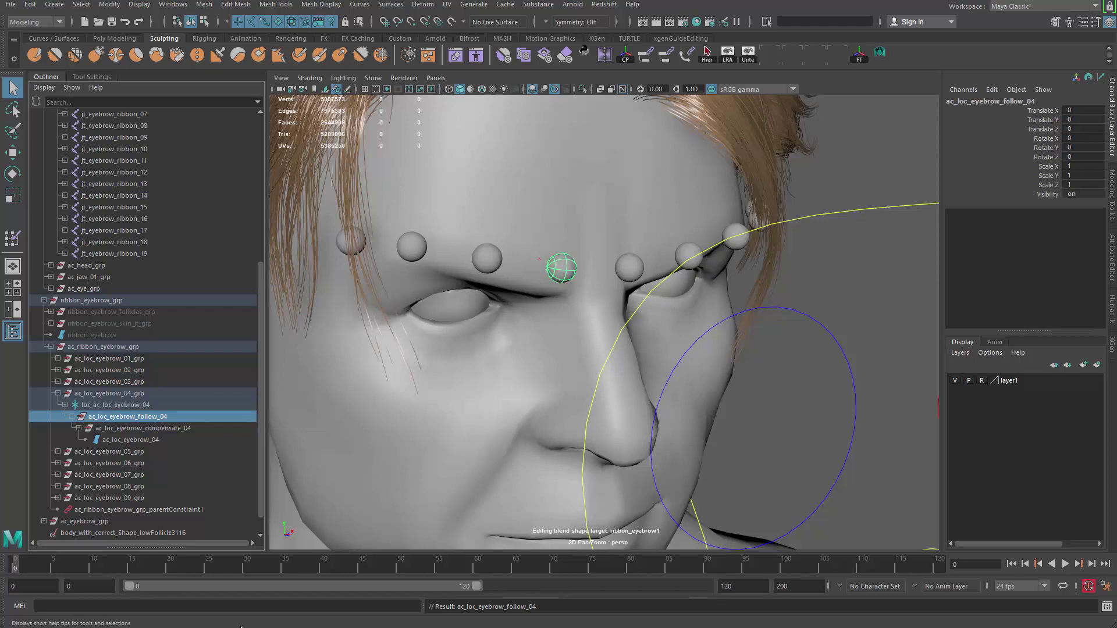
# Open the Node Editor, enlarge its window beside the Outliner and add a new empty graph tab.
pyautogui.keyDown('alt'); pyautogui.moveTo(552, 360); pyautogui.dragTo(390, 281); pyautogui.keyUp('alt')
pyautogui.scroll(-3, 390, 281)
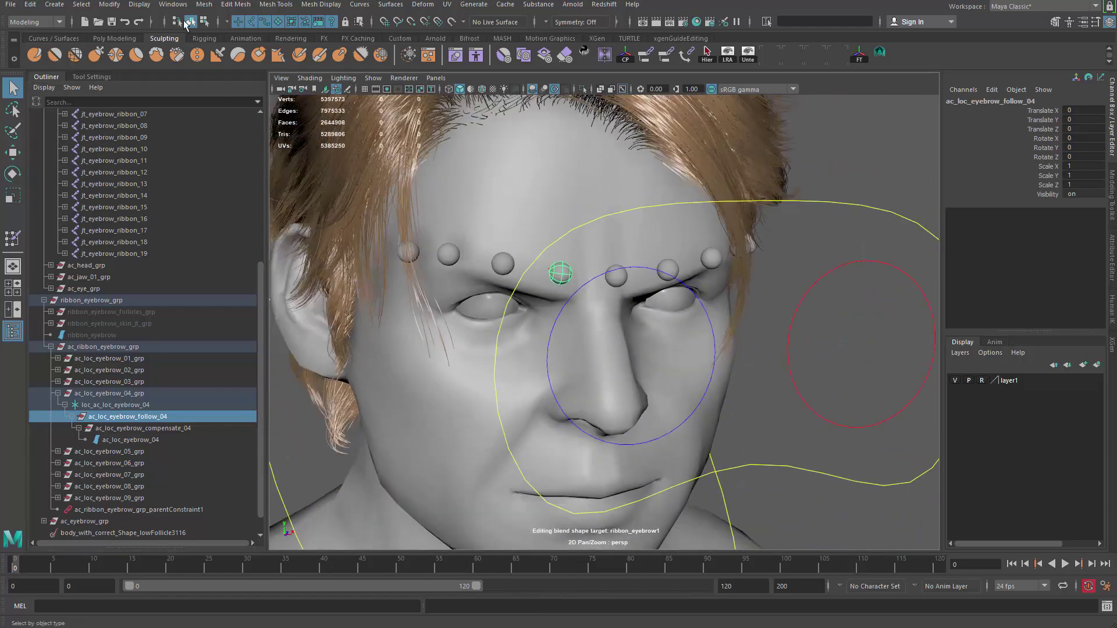
pyautogui.click(173, 4)
pyautogui.click(226, 141)
pyautogui.moveTo(1041, 23); pyautogui.dragTo(419, 627)
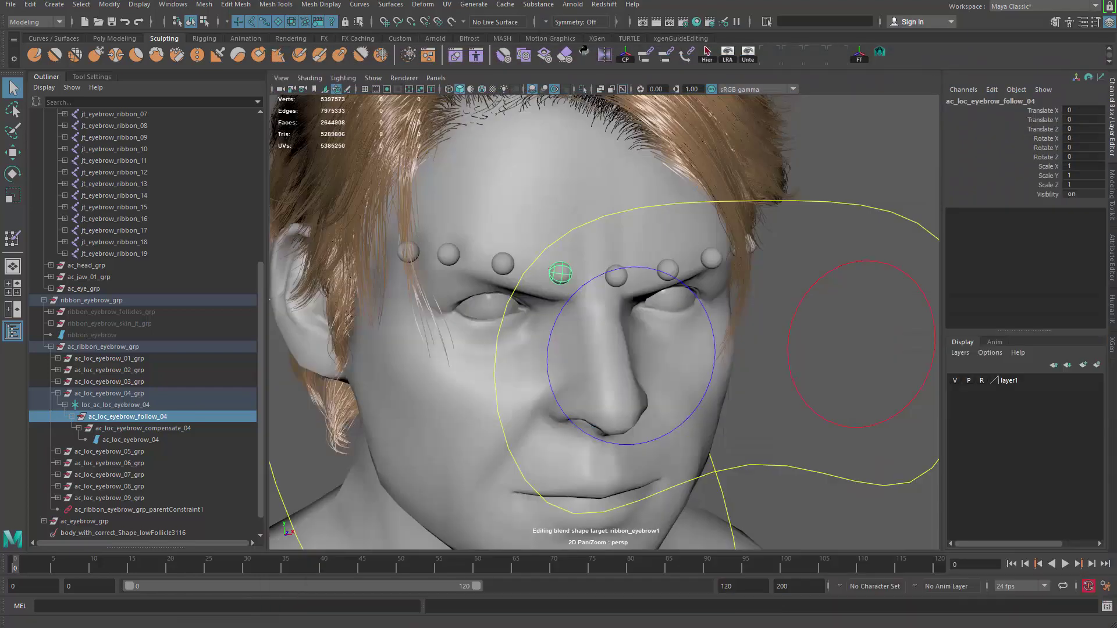
pyautogui.moveTo(527, 627); pyautogui.dragTo(582, 627)
pyautogui.moveTo(603, 588); pyautogui.dragTo(551, 254)
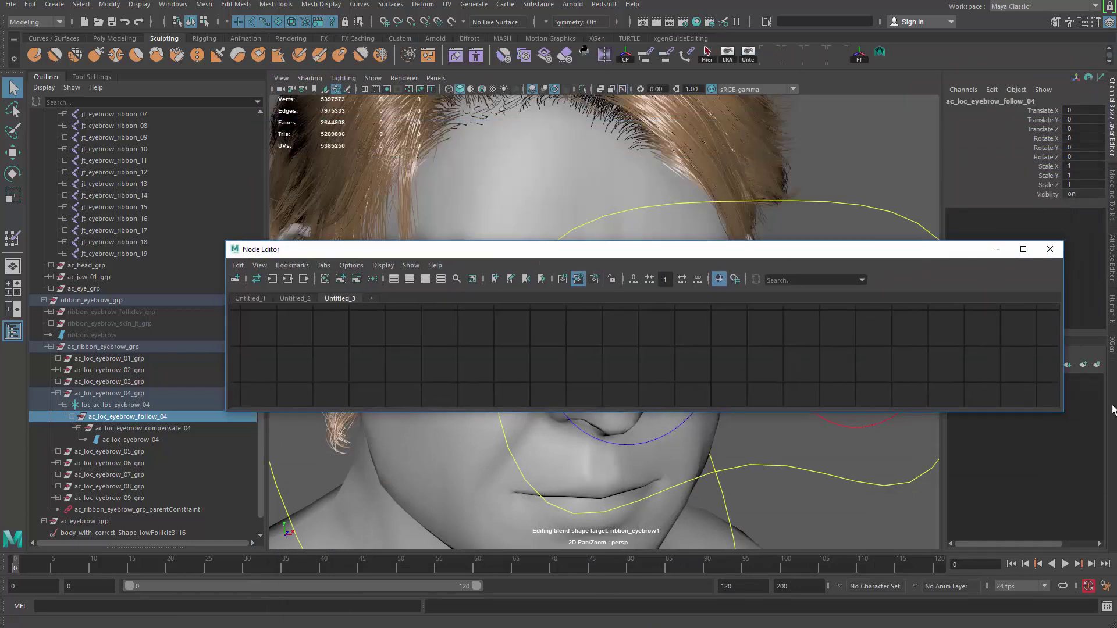
pyautogui.moveTo(1064, 415); pyautogui.dragTo(937, 622)
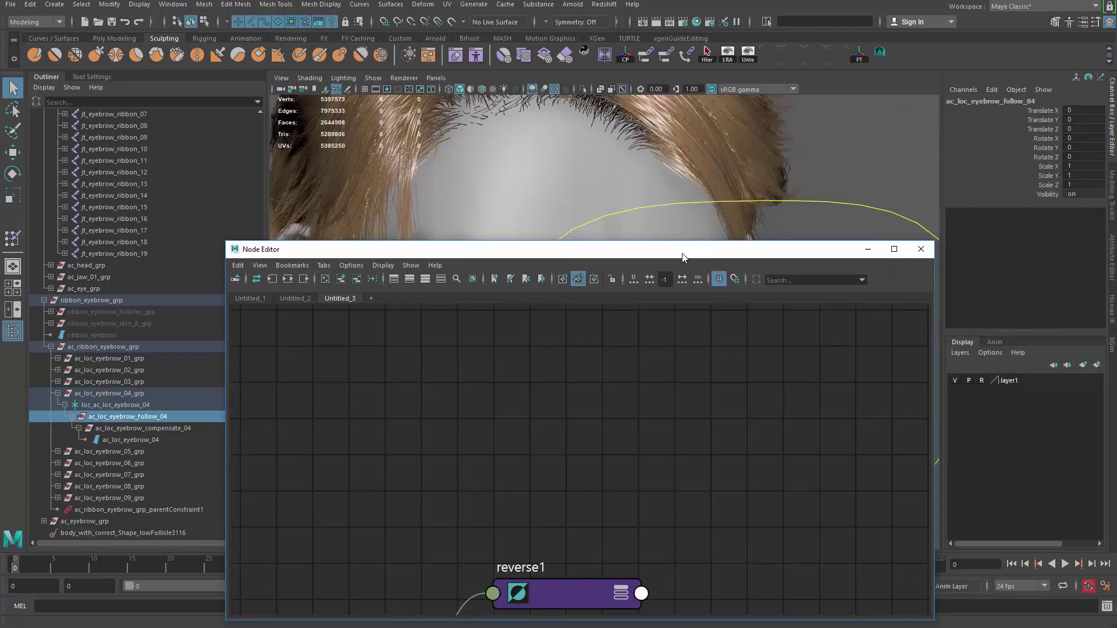
pyautogui.moveTo(682, 254); pyautogui.dragTo(811, 116)
pyautogui.click(501, 158)
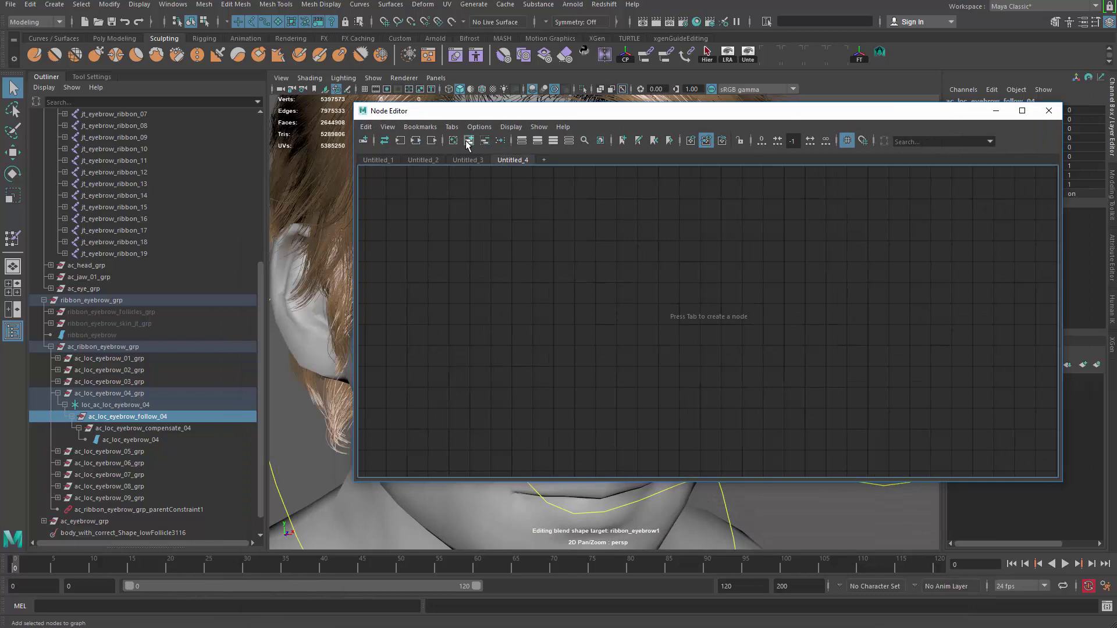
# Add ac_loc_eyebrow_compensate_04 and the ac_loc_eyebrow_04 control to the Node Editor graph.
pyautogui.keyDown('shift'); pyautogui.click(173, 440); pyautogui.keyUp('shift')
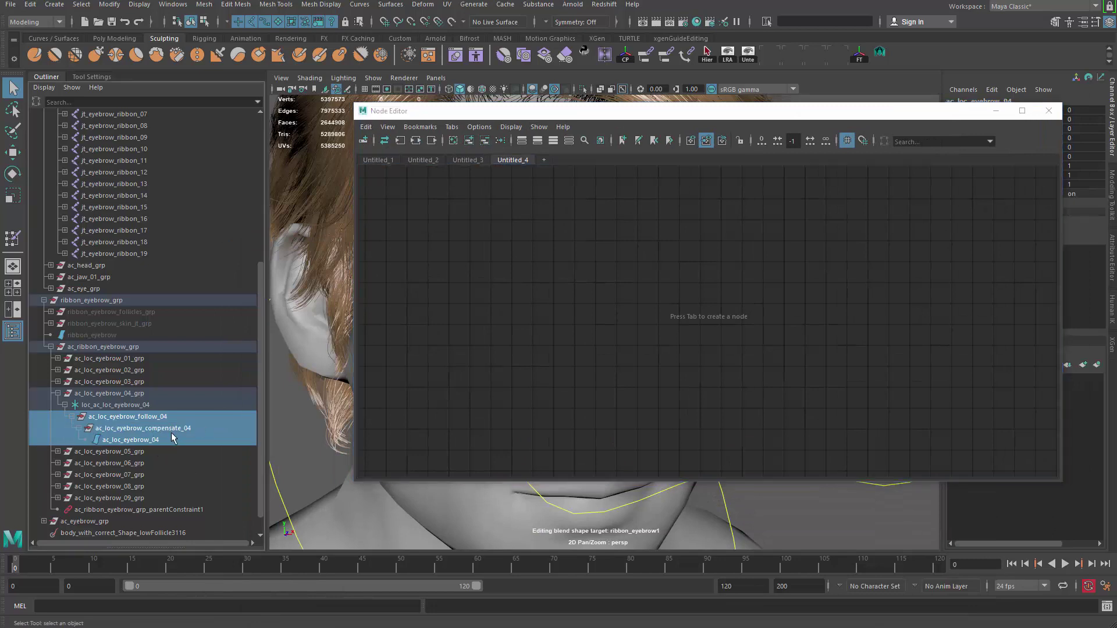
pyautogui.click(156, 428)
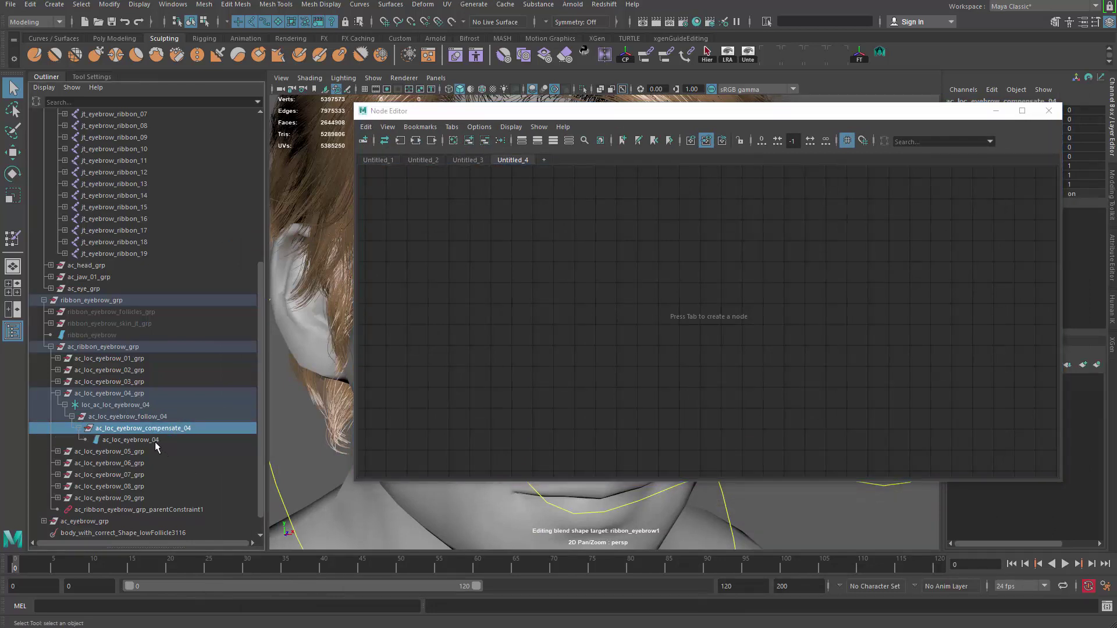
pyautogui.keyDown('shift'); pyautogui.click(161, 441); pyautogui.keyUp('shift')
pyautogui.click(468, 141)
pyautogui.keyDown('alt'); pyautogui.moveTo(682, 319); pyautogui.dragTo(621, 328, button='middle'); pyautogui.keyUp('alt')
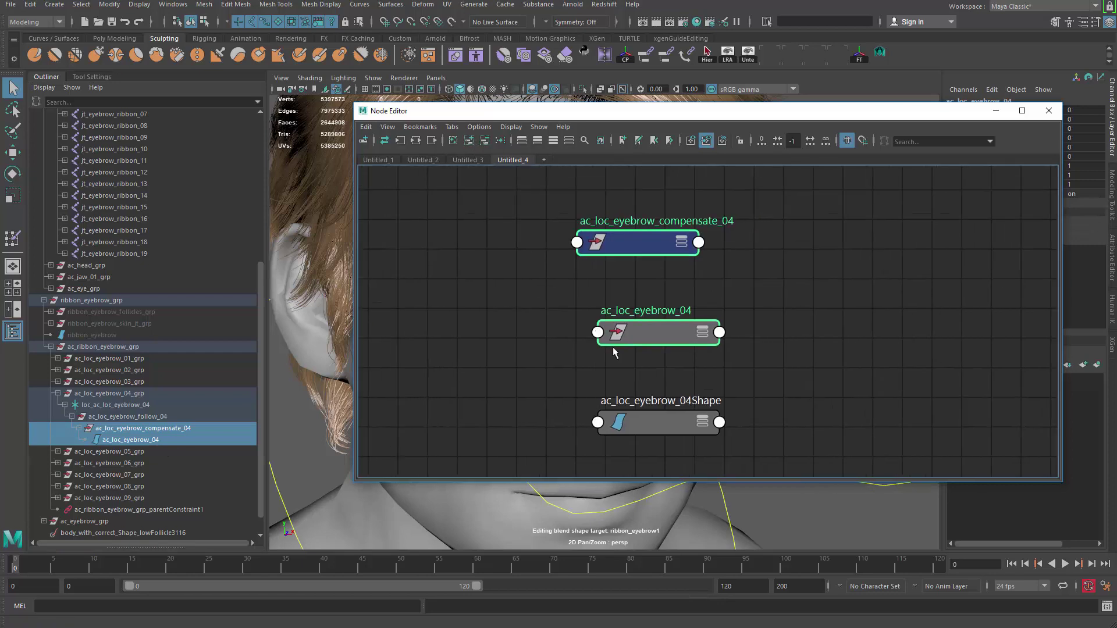
# Arrange the graph with the ac_loc_eyebrow_04 node on the left and ac_loc_eyebrow_compensate_04 on the right.
pyautogui.click(639, 276)
pyautogui.moveTo(644, 249); pyautogui.dragTo(519, 269)
pyautogui.moveTo(613, 259); pyautogui.dragTo(794, 296)
pyautogui.moveTo(655, 339); pyautogui.dragTo(474, 303)
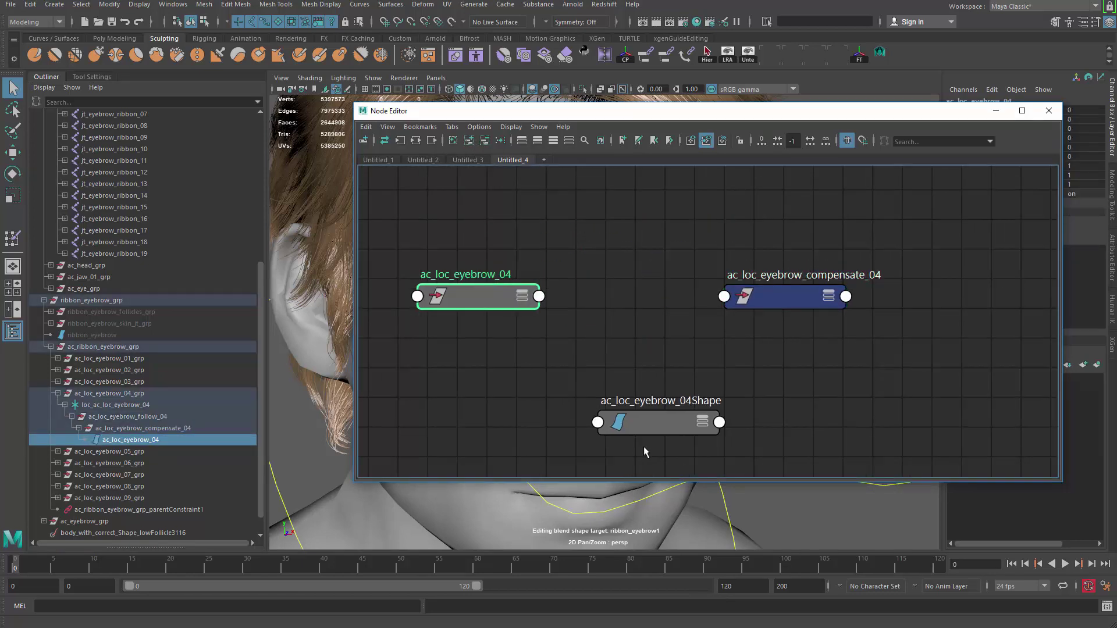
# Move the ac_loc_eyebrow_04Shape node out of the way and expand the ac_loc_eyebrow_04 node to show all its attributes.
pyautogui.click(639, 445)
pyautogui.moveTo(640, 428); pyautogui.dragTo(379, 464)
pyautogui.click(482, 356)
pyautogui.moveTo(506, 293); pyautogui.dragTo(562, 240)
pyautogui.press('3')
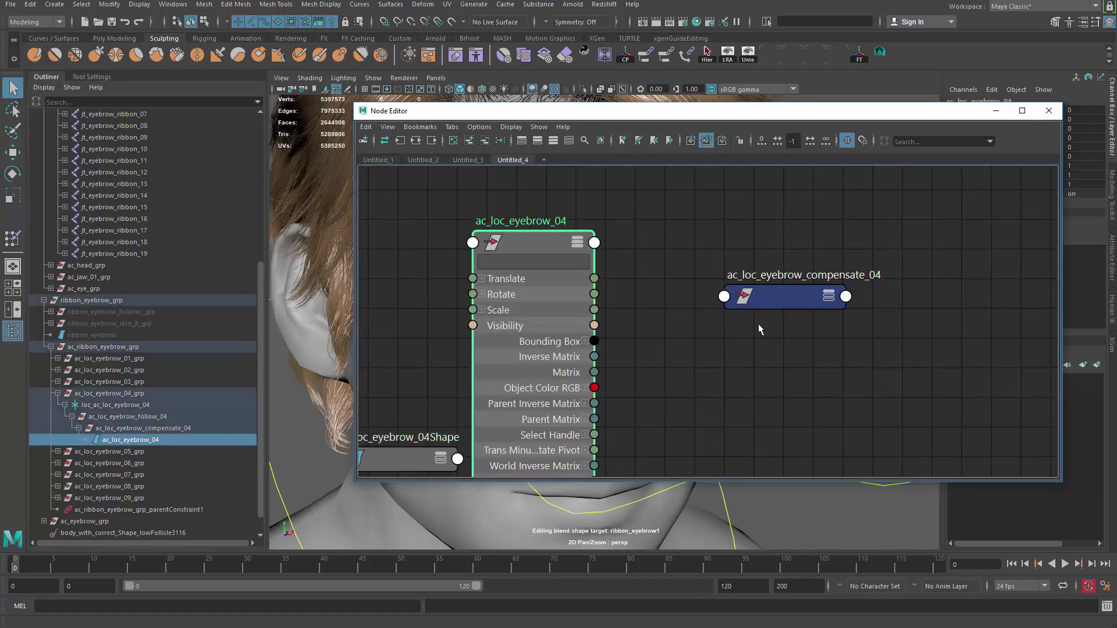
# Expand the ac_loc_eyebrow_compensate_04 node's attributes and spread the two transform nodes apart, leaving a gap between them.
pyautogui.moveTo(781, 294); pyautogui.dragTo(835, 260)
pyautogui.press('3')
pyautogui.keyDown('alt'); pyautogui.moveTo(717, 319); pyautogui.dragTo(749, 270, button='middle'); pyautogui.keyUp('alt')
pyautogui.scroll(-1, 749, 270)
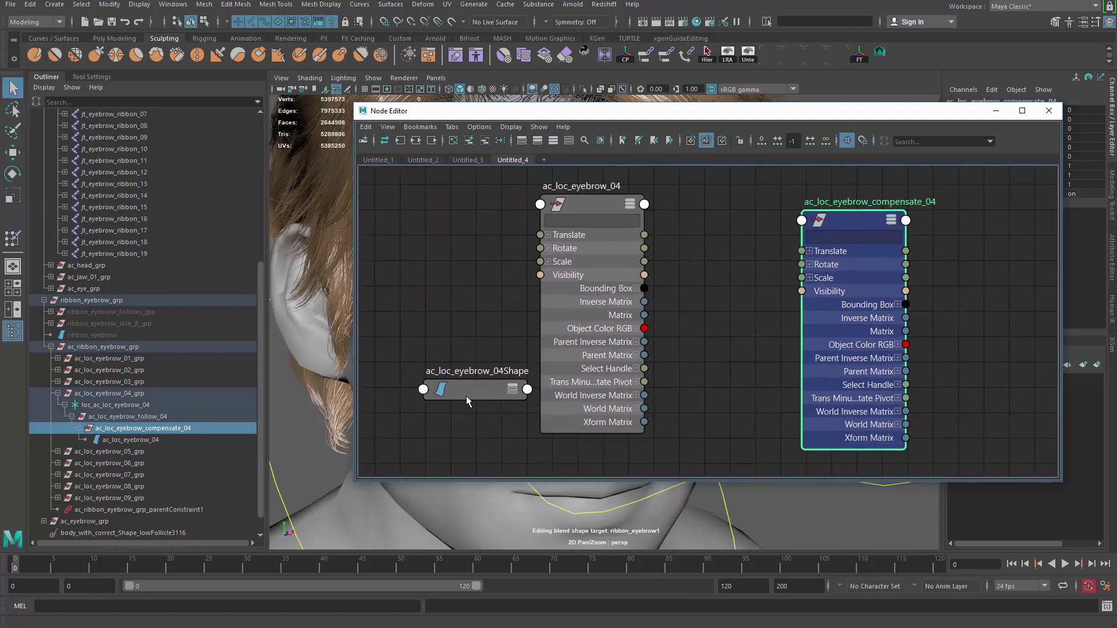
pyautogui.moveTo(466, 396); pyautogui.dragTo(360, 460)
pyautogui.moveTo(588, 221); pyautogui.dragTo(505, 264)
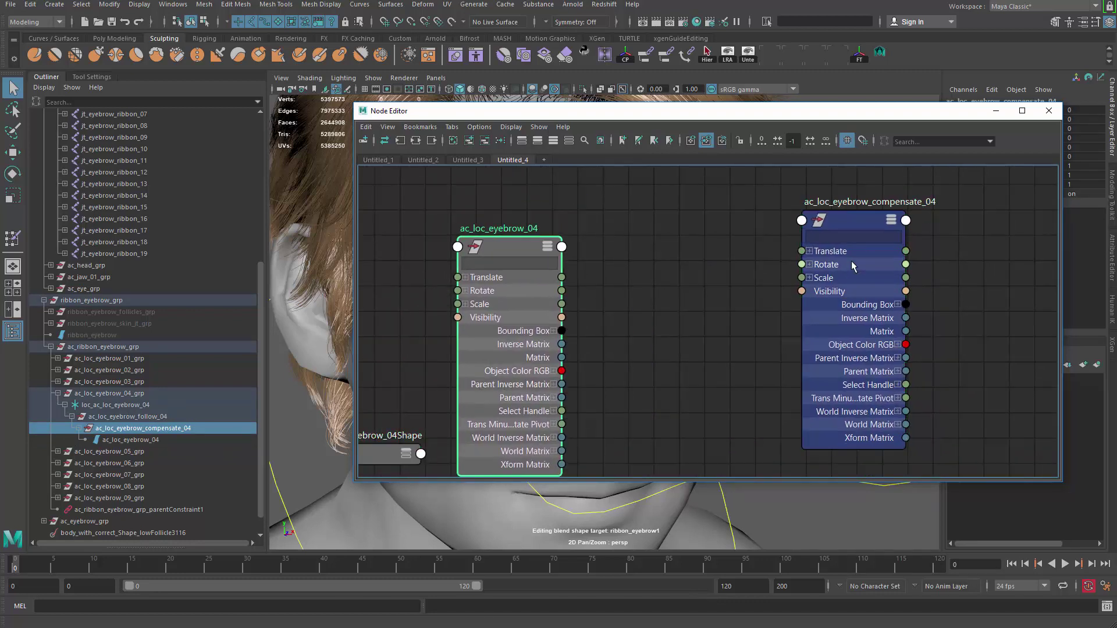
pyautogui.click(724, 353)
pyautogui.moveTo(850, 213); pyautogui.dragTo(874, 219)
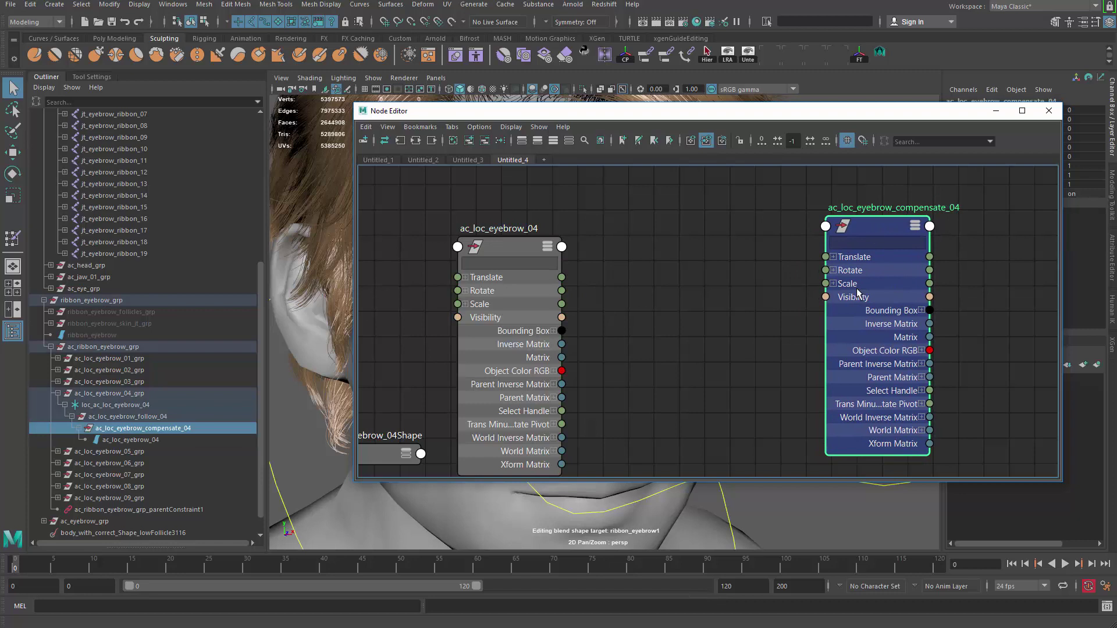
# Create a multiplyDivide node, place it between the control and compensate nodes, and expand its attributes.
pyautogui.click(642, 292)
pyautogui.press('Tab')
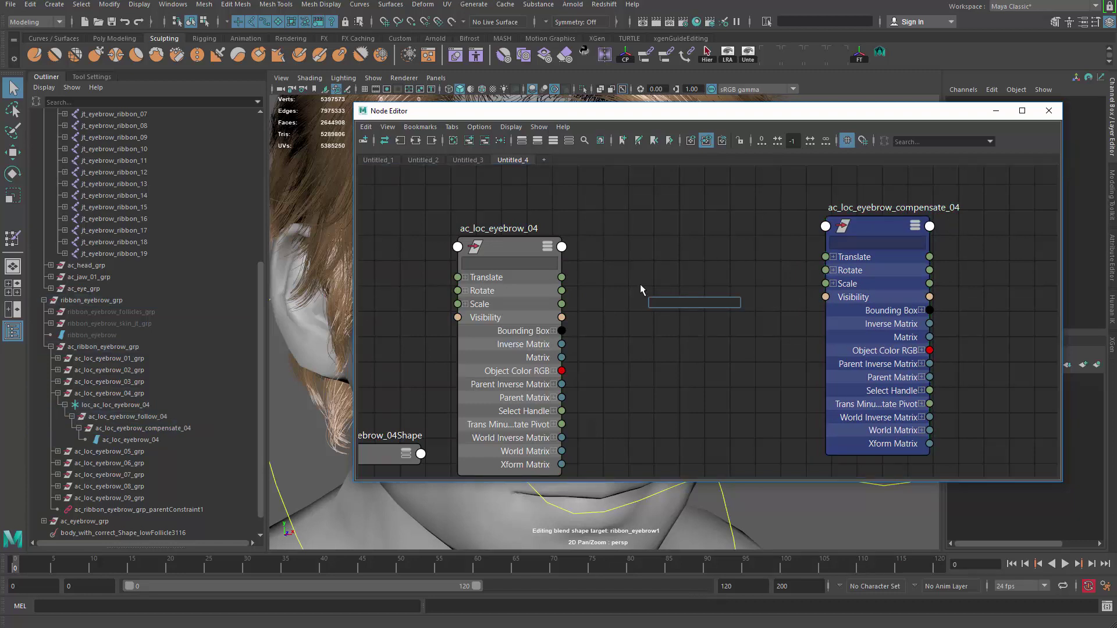
pyautogui.write('mult')
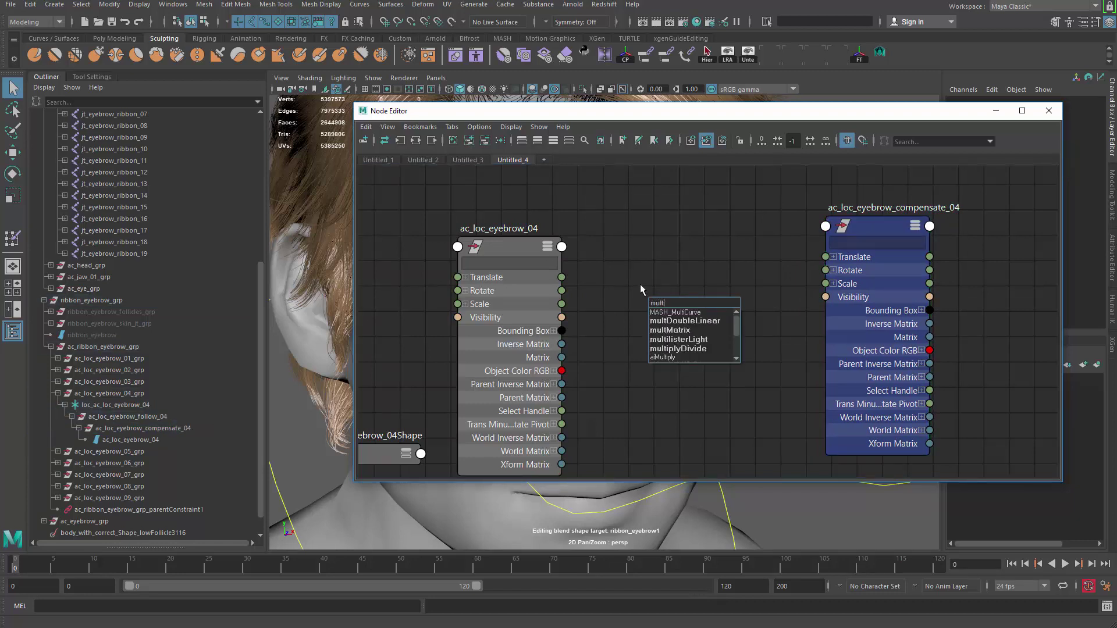
pyautogui.press('Down')
pyautogui.press('Down')
pyautogui.press('Down')
pyautogui.press('Down')
pyautogui.press('Down')
pyautogui.press('Return')
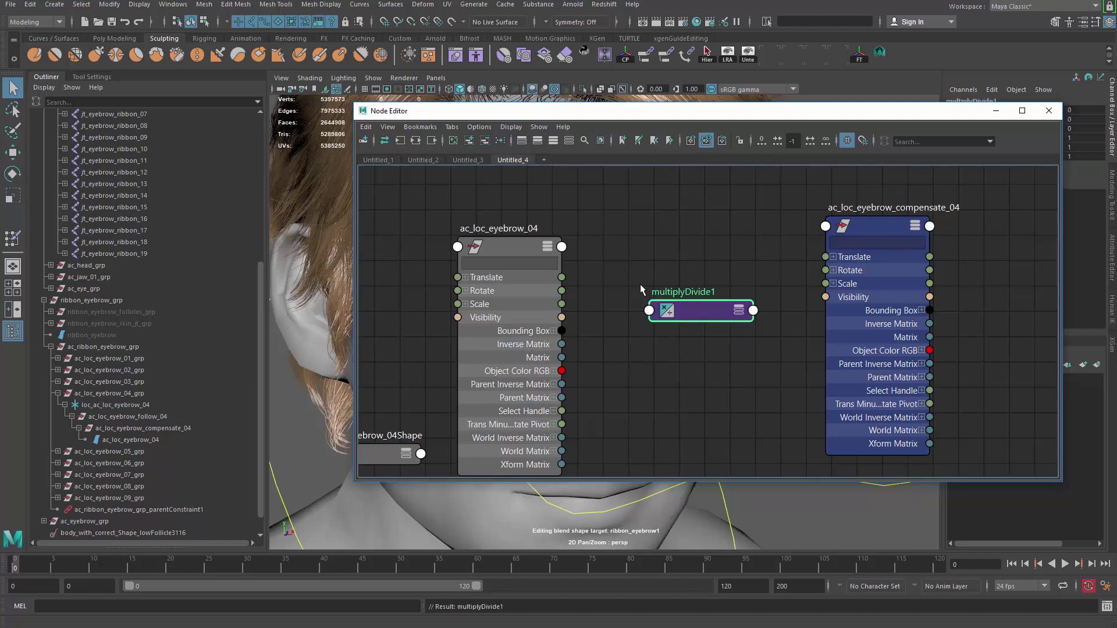
pyautogui.moveTo(702, 304); pyautogui.dragTo(686, 232)
pyautogui.press('3')
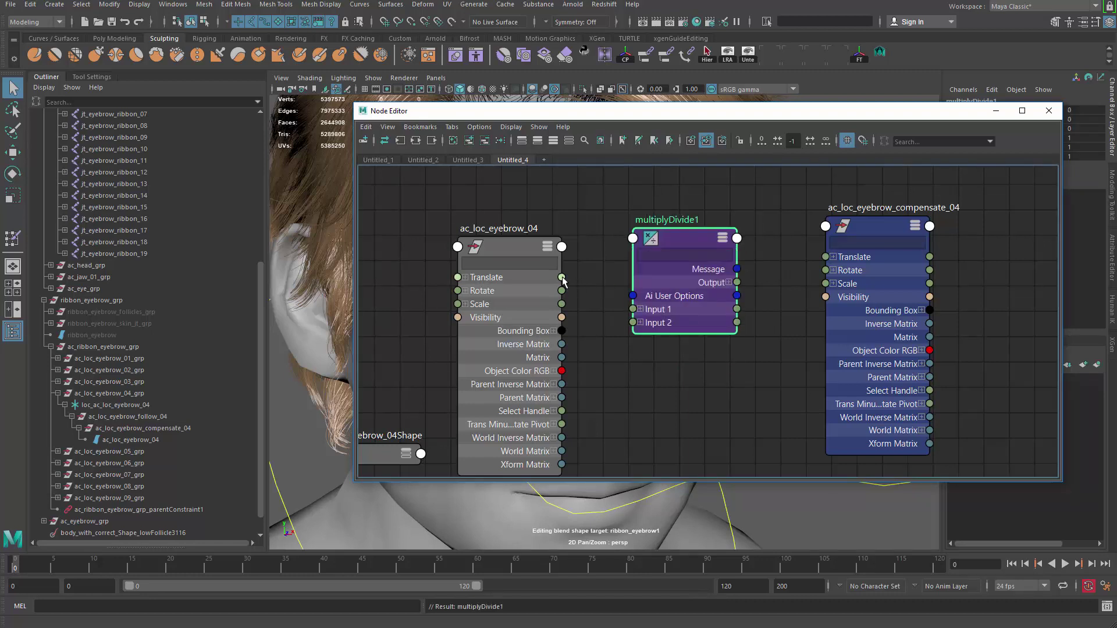
# Connect ac_loc_eyebrow_04's Translate to Input 1 of multiplyDivide1 and set its Input 2 X, Y and Z to -1.
pyautogui.moveTo(562, 278); pyautogui.dragTo(635, 310)
pyautogui.moveTo(688, 242); pyautogui.dragTo(682, 242)
pyautogui.moveTo(873, 112); pyautogui.dragTo(747, 152)
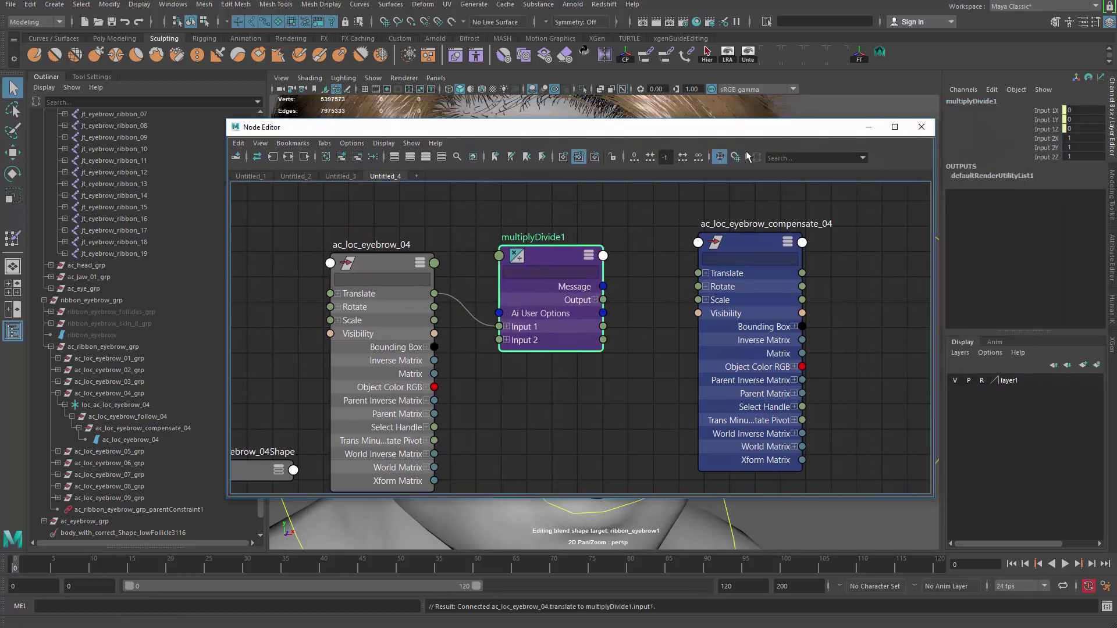
pyautogui.moveTo(1084, 139); pyautogui.dragTo(1083, 156)
pyautogui.write('-1')
pyautogui.press('Return')
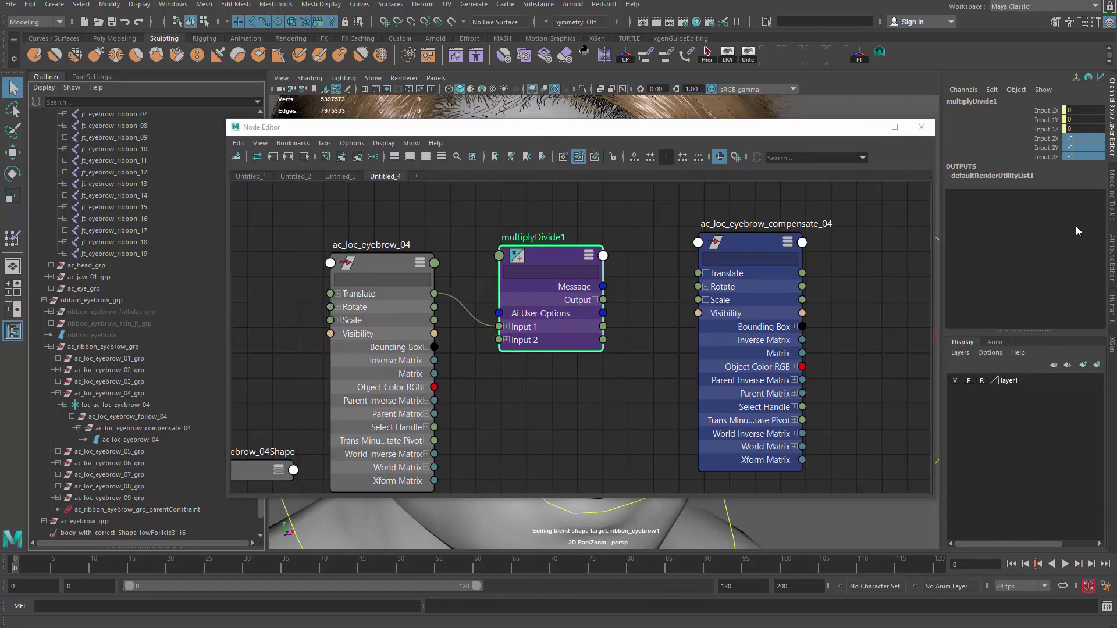
# Connect multiplyDivide1's Output to the Translate of ac_loc_eyebrow_compensate_04 and put the Node Editor away.
pyautogui.doubleClick(557, 255)
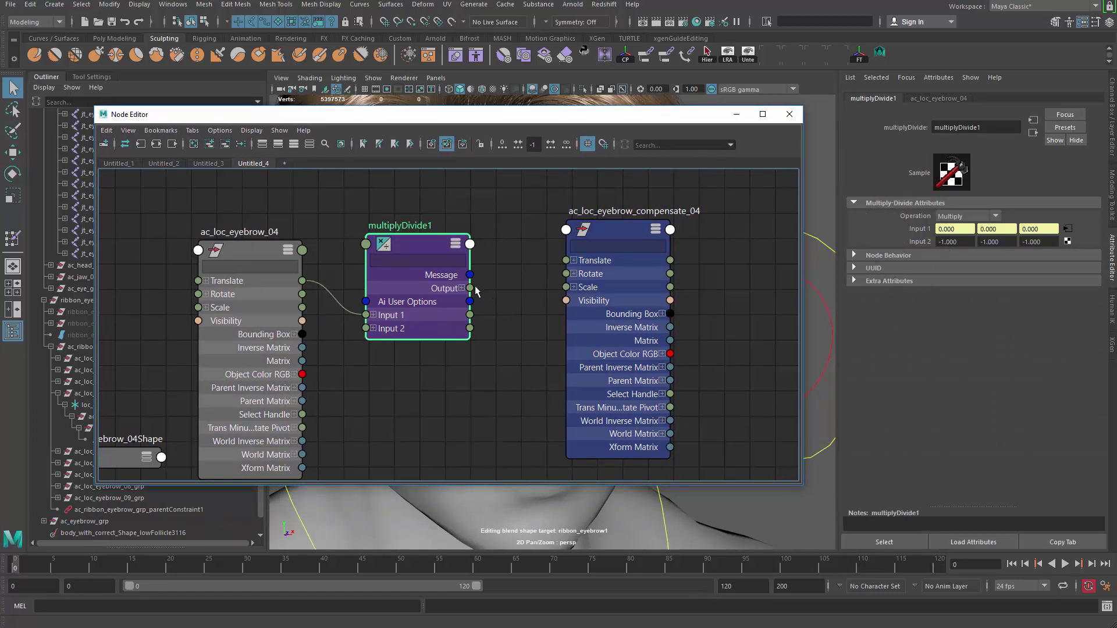
pyautogui.moveTo(473, 289); pyautogui.dragTo(566, 260)
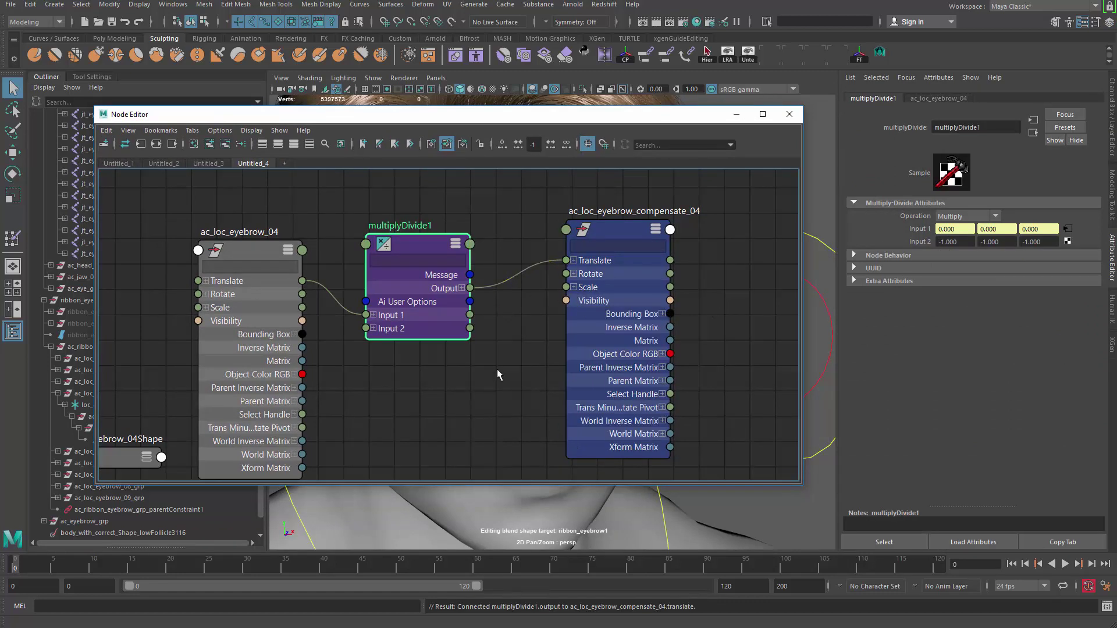
pyautogui.click(499, 374)
pyautogui.moveTo(604, 119); pyautogui.dragTo(640, 115)
pyautogui.click(773, 110)
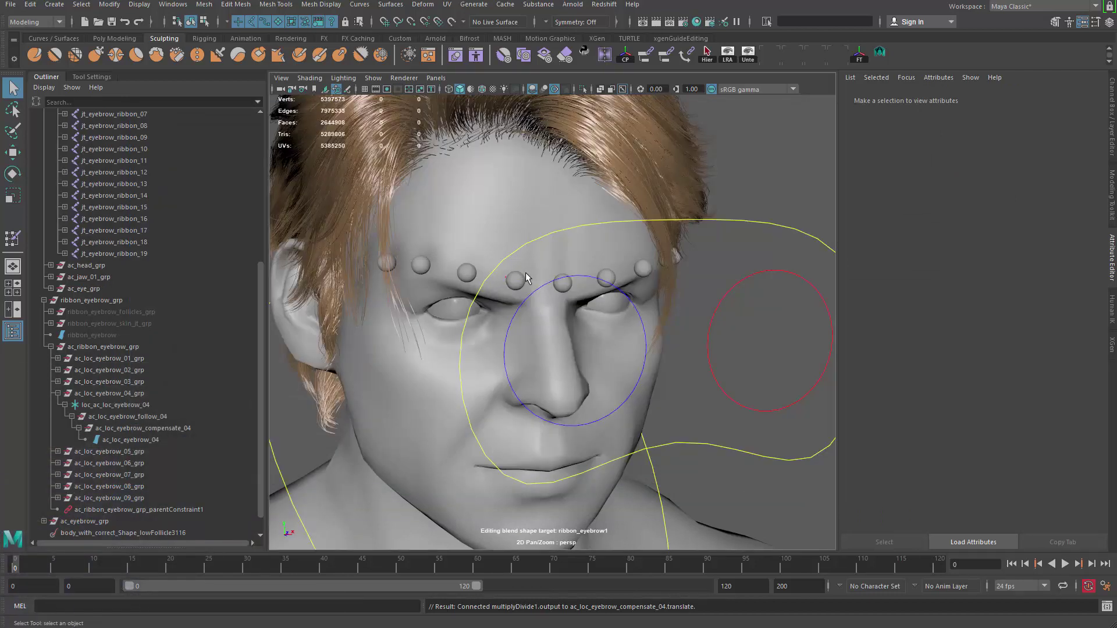
# Test the compensation by moving the ac_loc_eyebrow_04 control upward, and undo the move.
pyautogui.keyDown('alt'); pyautogui.moveTo(527, 278); pyautogui.dragTo(555, 283); pyautogui.keyUp('alt')
pyautogui.click(517, 282)
pyautogui.press('w')
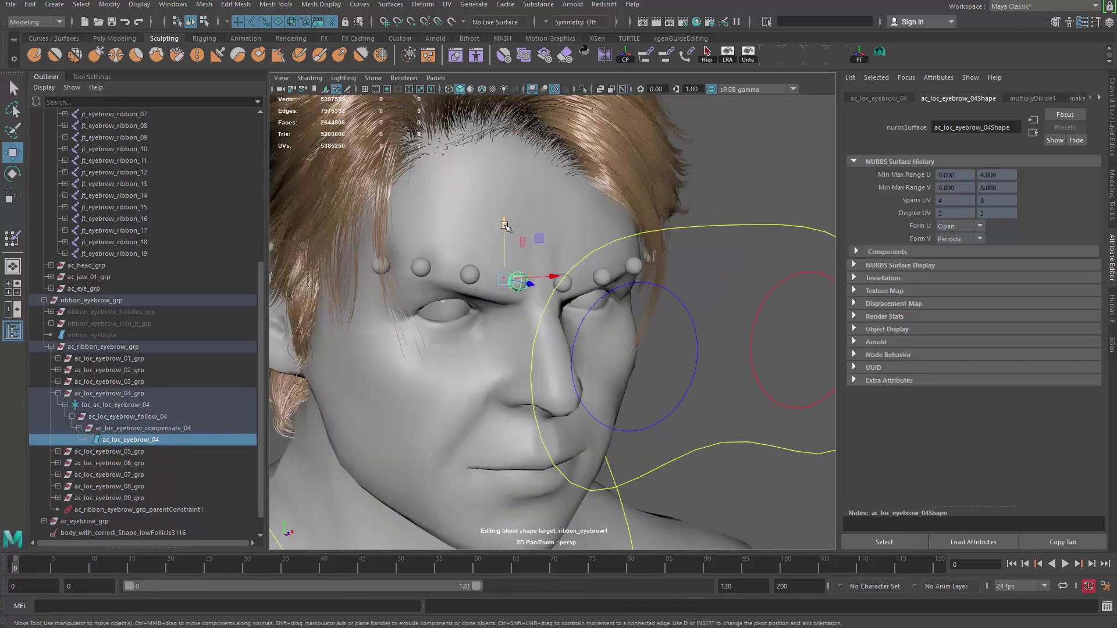
pyautogui.moveTo(505, 225); pyautogui.dragTo(560, 130)
# Display the local rotation axes of the ac_loc_eyebrow_compensate_04 group.
pyautogui.click(141, 429)
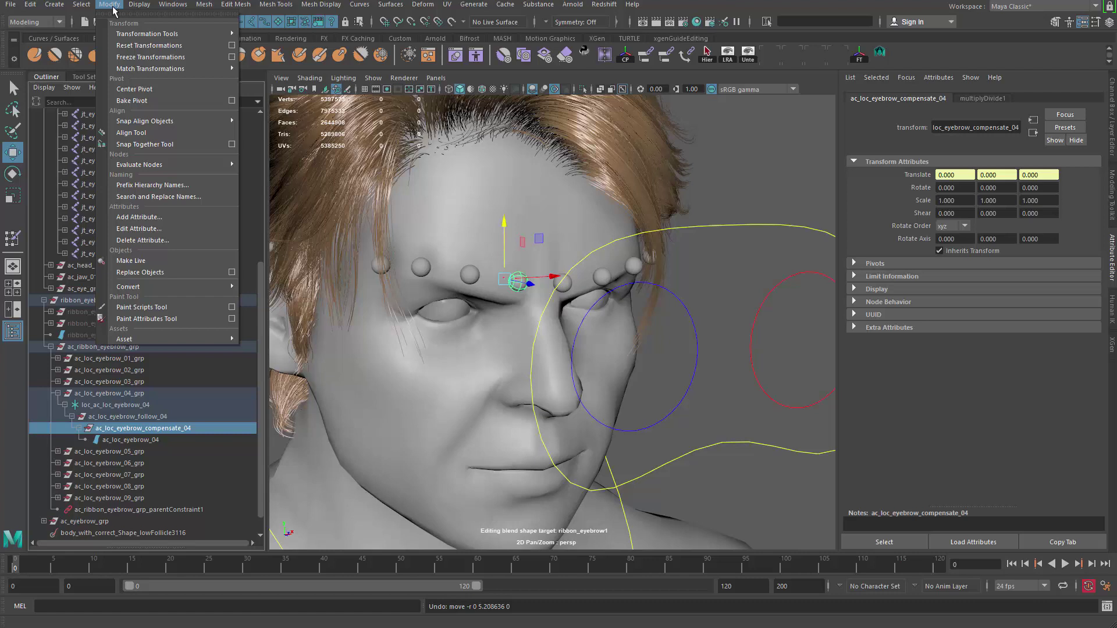
pyautogui.moveTo(143, 5)
pyautogui.moveTo(314, 139)
pyautogui.click(383, 149)
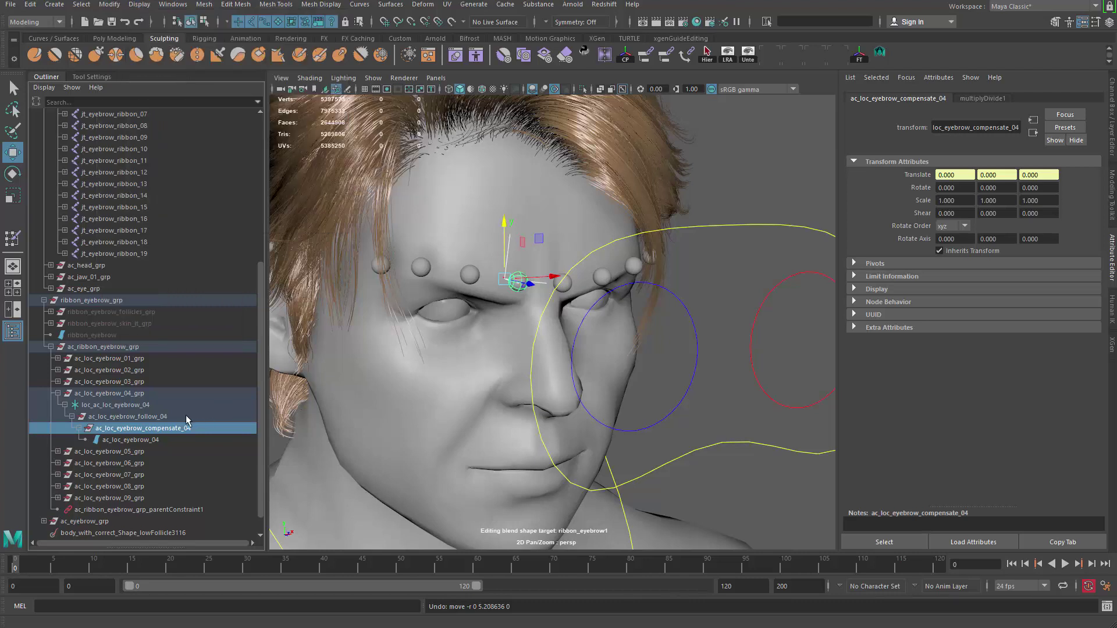
# Move ac_loc_eyebrow_04 up and down several times to watch the compensate group's axes, undoing each move.
pyautogui.click(134, 440)
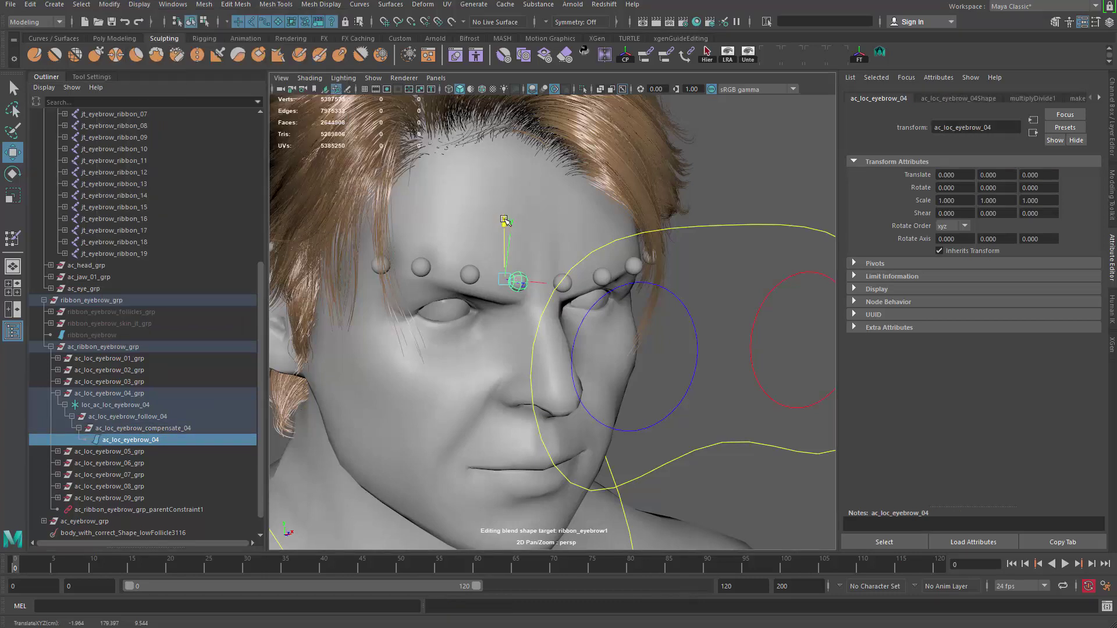
pyautogui.moveTo(508, 178); pyautogui.dragTo(517, 332, button='middle')
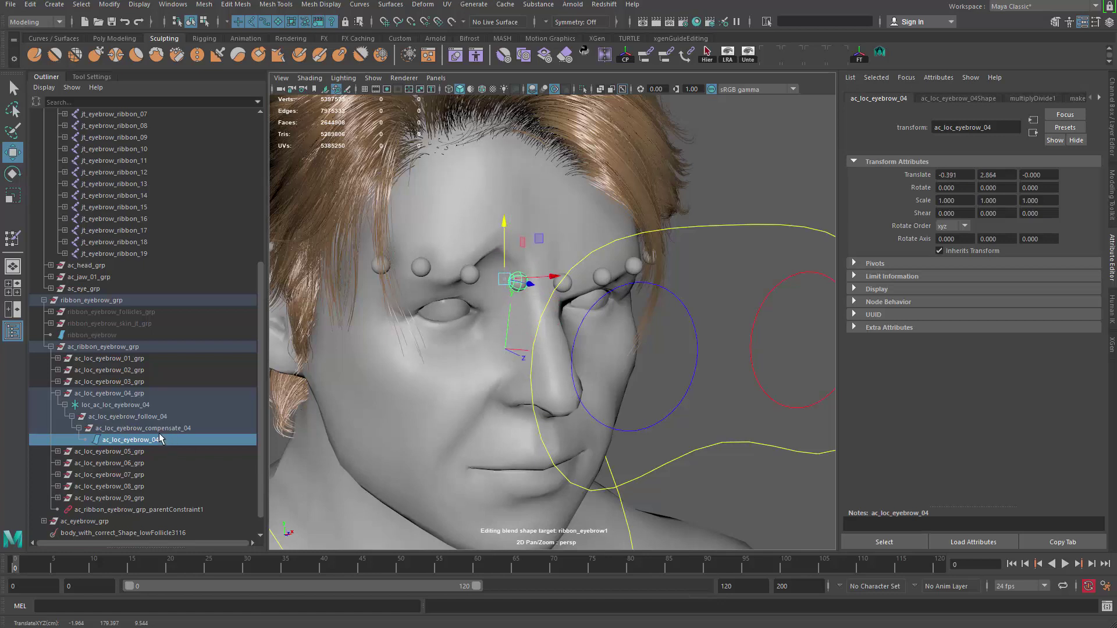
pyautogui.moveTo(506, 226); pyautogui.dragTo(522, 189)
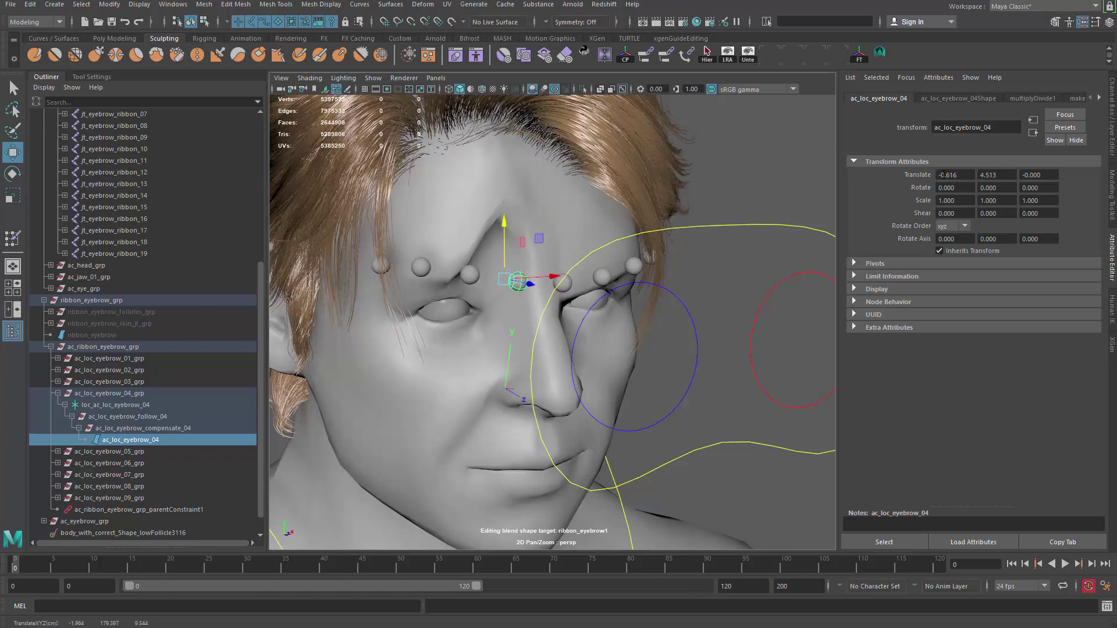
pyautogui.hotkey('ctrl', 'z')
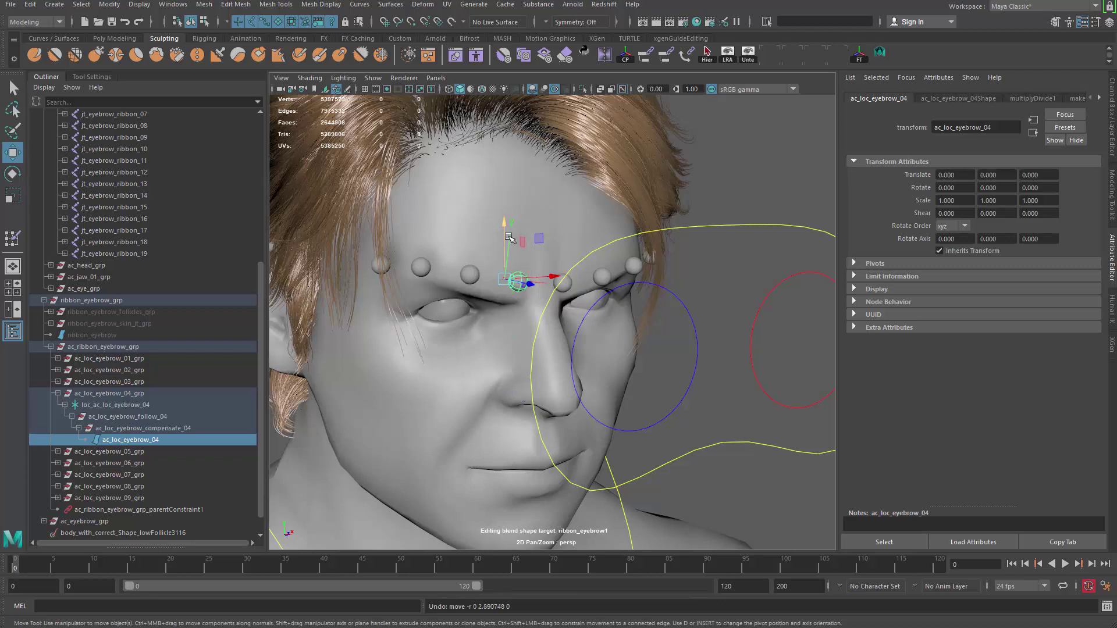
pyautogui.moveTo(505, 224); pyautogui.dragTo(510, 185)
pyautogui.hotkey('ctrl', 'z')
pyautogui.keyDown('alt'); pyautogui.moveTo(505, 340); pyautogui.dragTo(508, 379, button='middle'); pyautogui.keyUp('alt')
pyautogui.scroll(3, 508, 378)
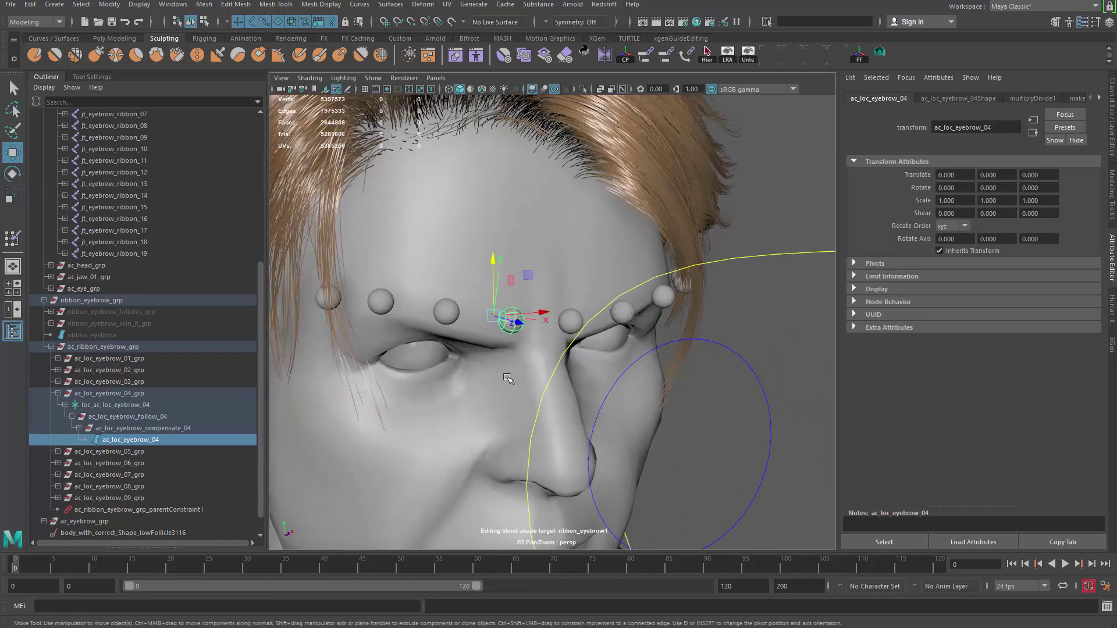
pyautogui.keyDown('alt'); pyautogui.moveTo(507, 377); pyautogui.dragTo(524, 385); pyautogui.keyUp('alt')
pyautogui.moveTo(493, 264); pyautogui.dragTo(497, 186)
pyautogui.hotkey('ctrl', 'z')
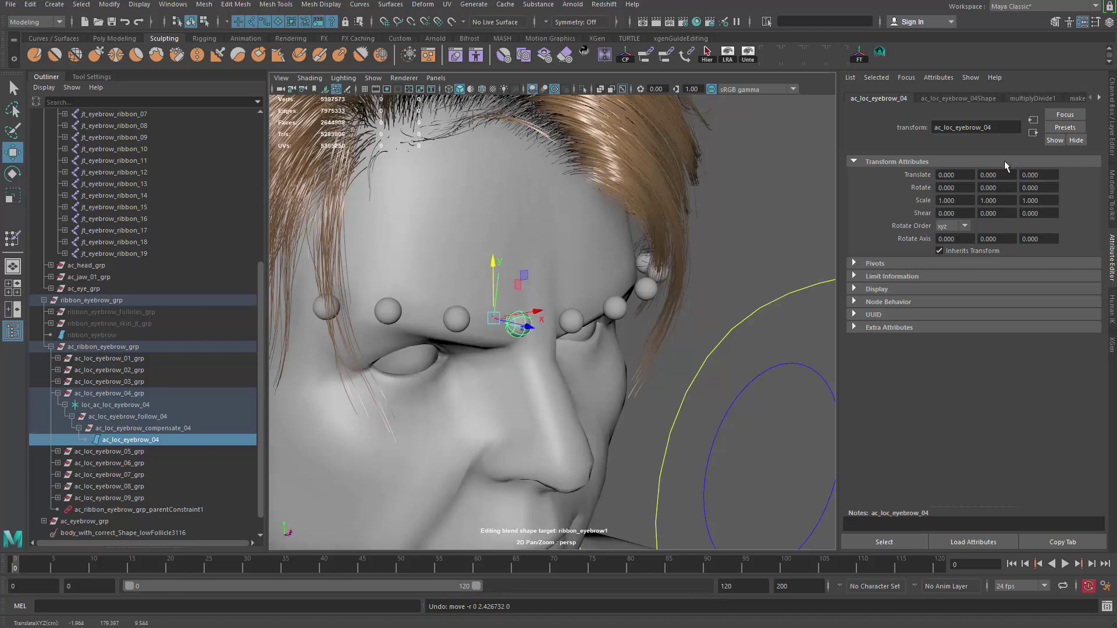
# Examine the brow from other angles while raising ac_loc_eyebrow_04 once more, and undo that move.
pyautogui.keyDown('alt'); pyautogui.moveTo(499, 397); pyautogui.dragTo(465, 386, button='right'); pyautogui.keyUp('alt')
pyautogui.moveTo(465, 386)
pyautogui.keyDown('alt'); pyautogui.mouseDown()
pyautogui.moveTo(441, 399)
pyautogui.moveTo(479, 397)
pyautogui.mouseUp(); pyautogui.keyUp('alt')
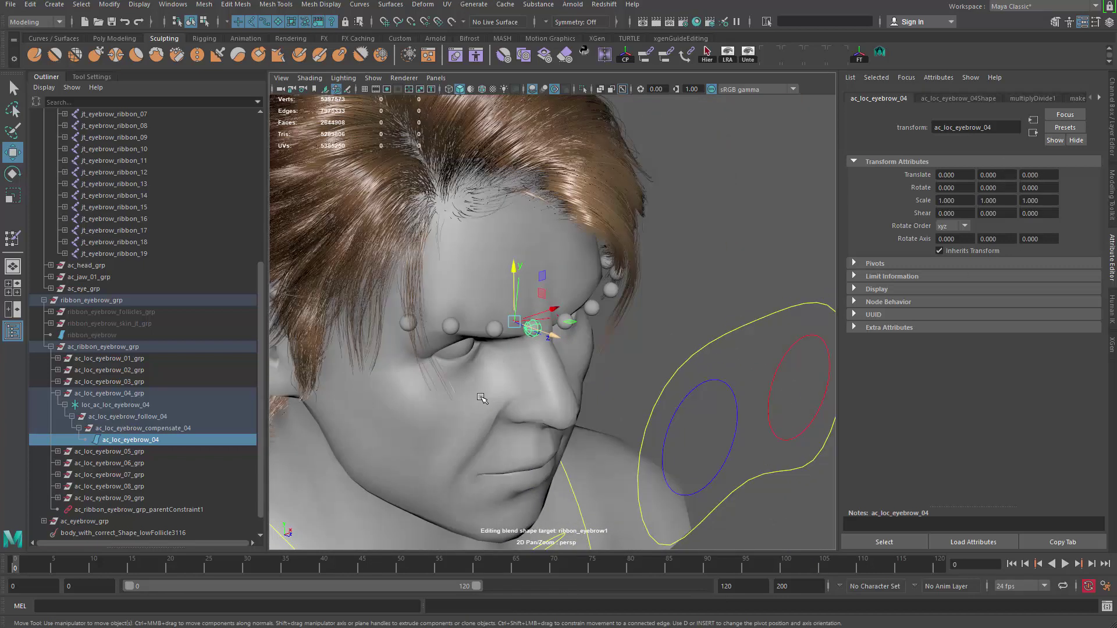
pyautogui.keyDown('alt'); pyautogui.moveTo(479, 396); pyautogui.dragTo(543, 383, button='right'); pyautogui.keyUp('alt')
pyautogui.keyDown('alt'); pyautogui.moveTo(543, 383); pyautogui.dragTo(498, 385); pyautogui.keyUp('alt')
pyautogui.keyDown('alt'); pyautogui.moveTo(498, 385); pyautogui.dragTo(532, 375, button='right'); pyautogui.keyUp('alt')
pyautogui.keyDown('alt'); pyautogui.moveTo(532, 375); pyautogui.dragTo(542, 372); pyautogui.keyUp('alt')
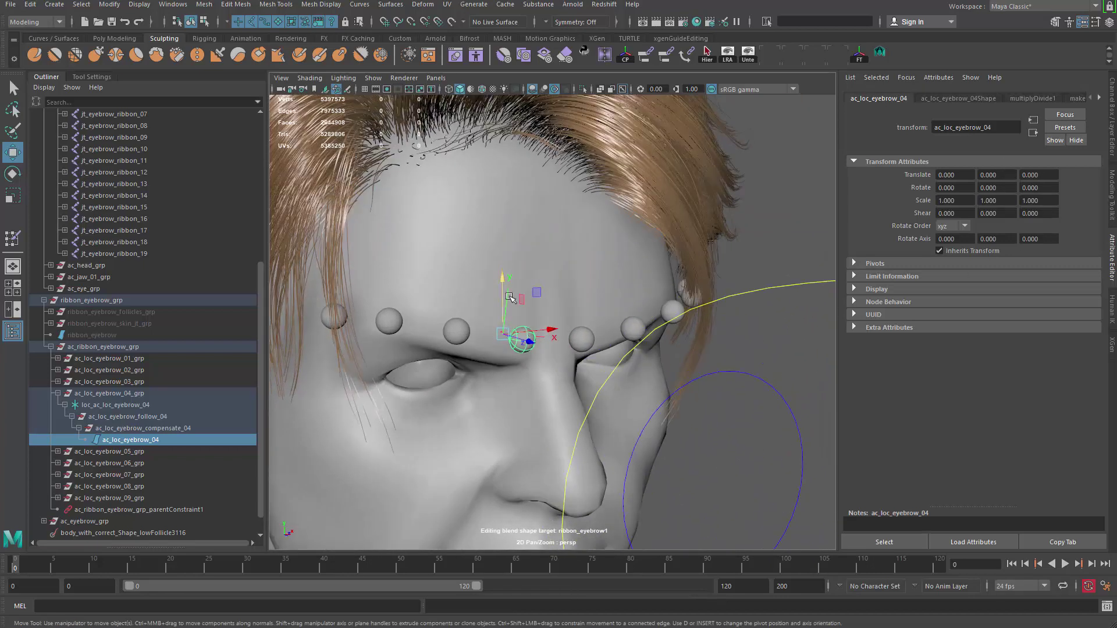
pyautogui.moveTo(510, 298); pyautogui.dragTo(523, 178)
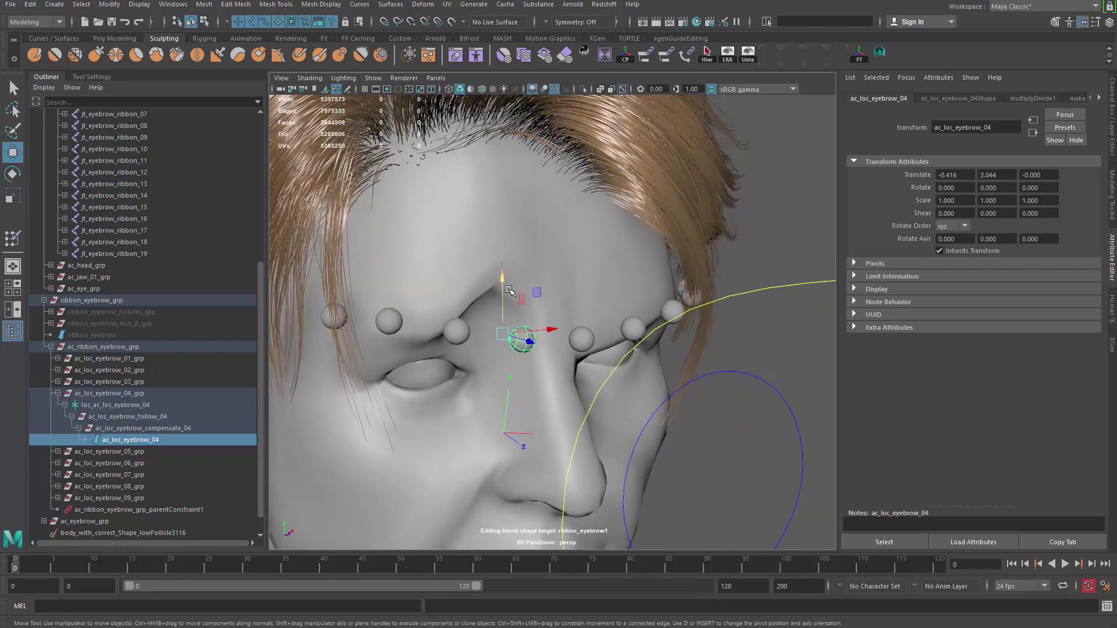
pyautogui.hotkey('ctrl', 'z')
pyautogui.keyDown('alt'); pyautogui.moveTo(513, 391); pyautogui.dragTo(482, 387, button='right'); pyautogui.keyUp('alt')
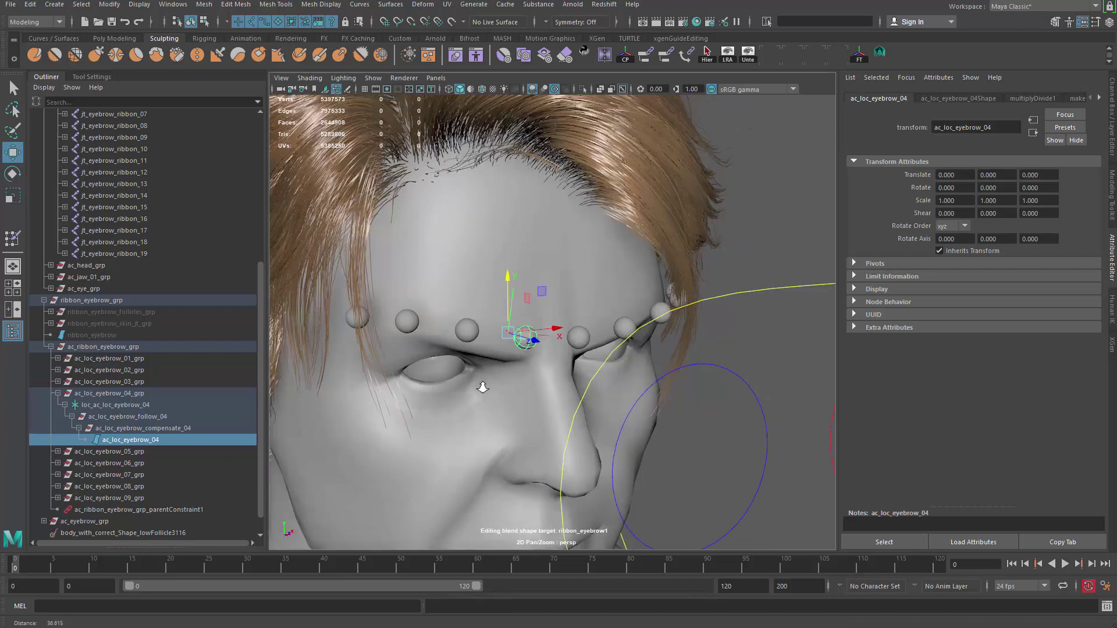
pyautogui.keyDown('alt'); pyautogui.moveTo(481, 386); pyautogui.dragTo(448, 399); pyautogui.keyUp('alt')
pyautogui.keyDown('alt'); pyautogui.moveTo(449, 400); pyautogui.dragTo(527, 402, button='right'); pyautogui.keyUp('alt')
pyautogui.keyDown('alt'); pyautogui.moveTo(527, 402); pyautogui.dragTo(580, 391); pyautogui.keyUp('alt')
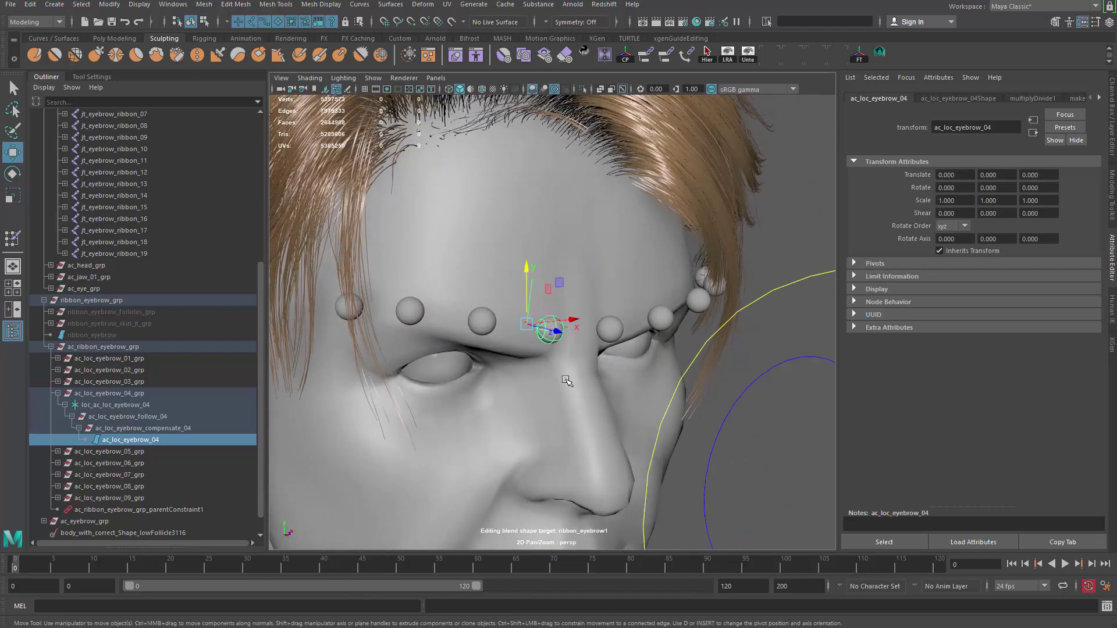
# Point-constrain ac_loc_eyebrow_follow_04 to the follicle body_with_correct_Shape_lowFollicle3116 on all axes, with Maintain offset enabled.
pyautogui.press('q')
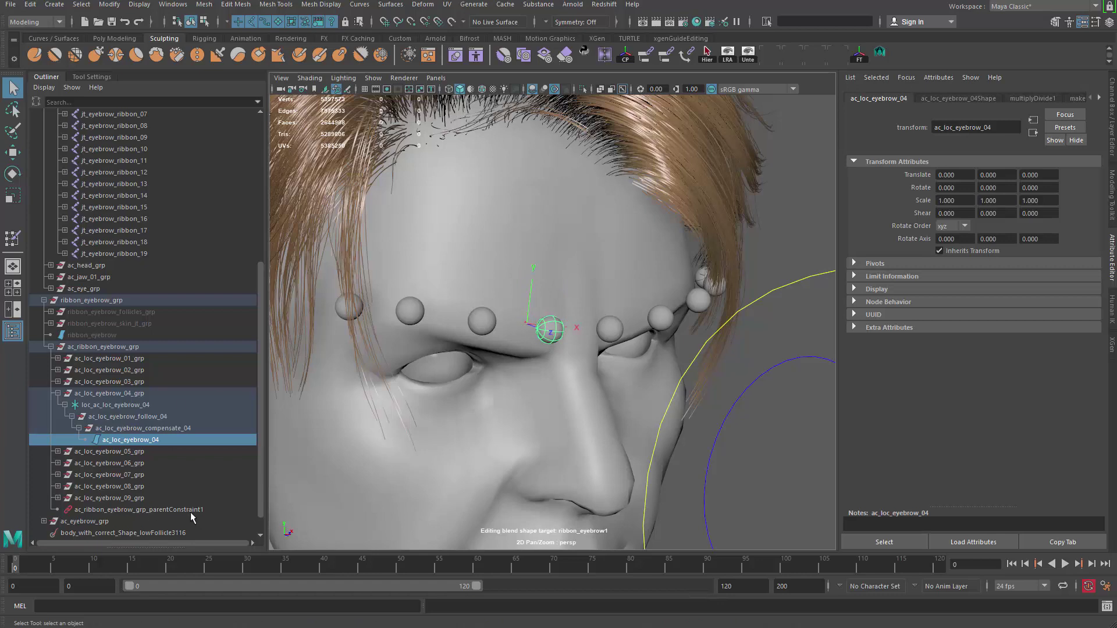
pyautogui.scroll(-1, 192, 518)
pyautogui.click(177, 501)
pyautogui.press('f')
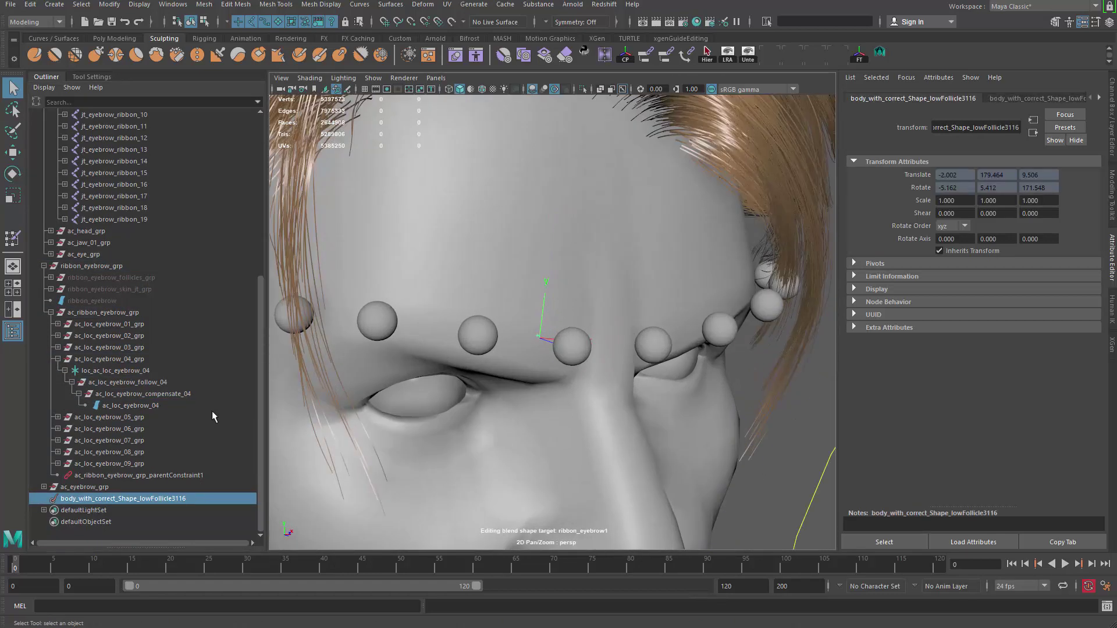
pyautogui.click(150, 383)
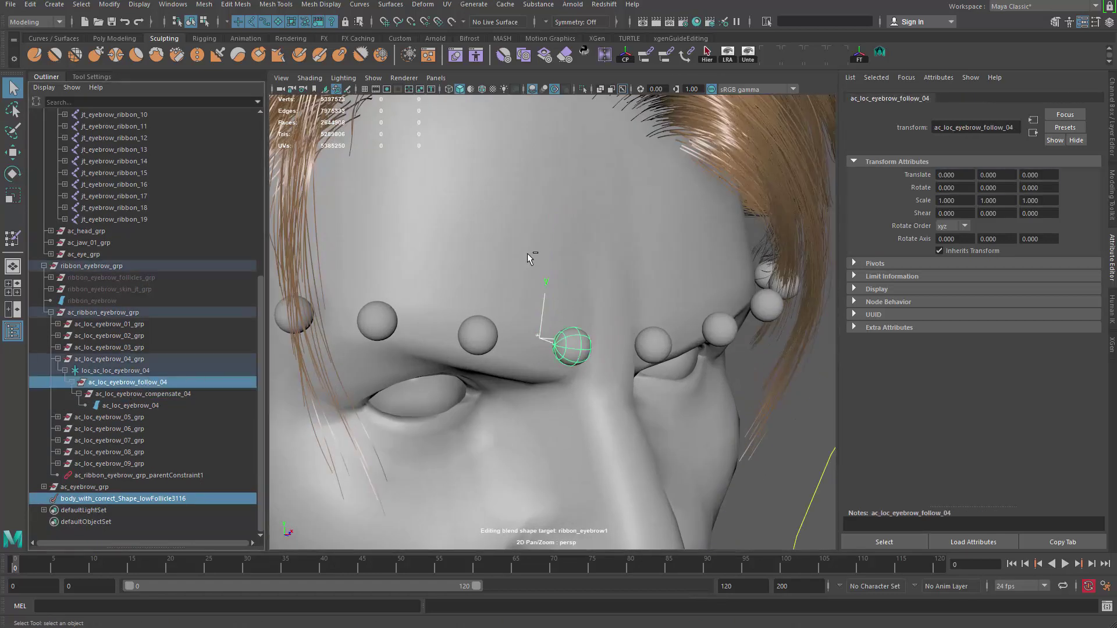
pyautogui.click(35, 21)
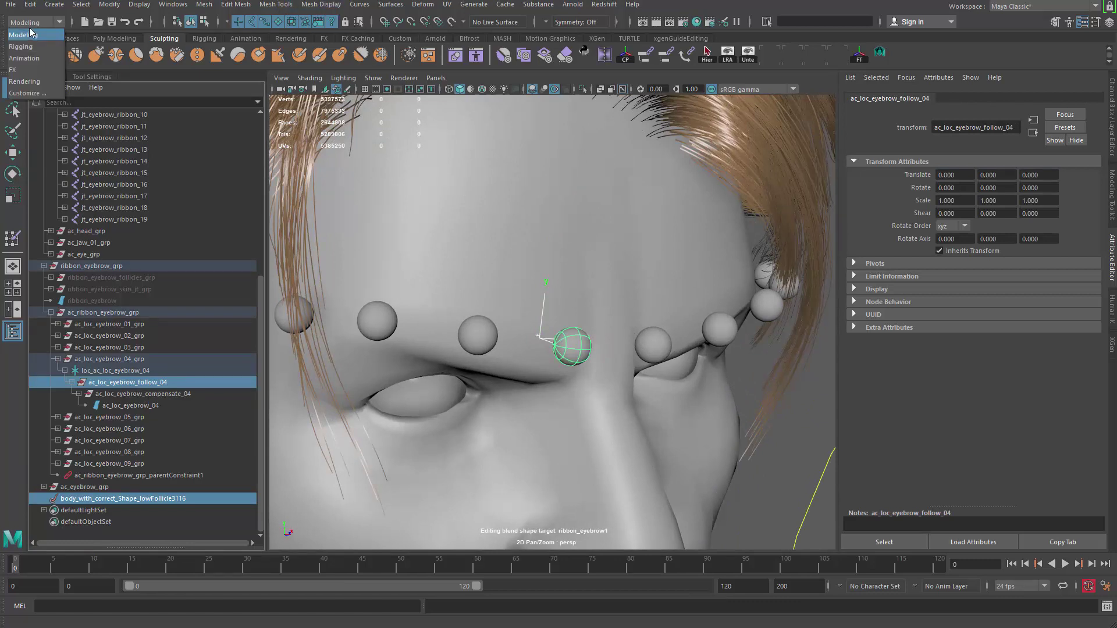
pyautogui.click(35, 44)
pyautogui.click(298, 4)
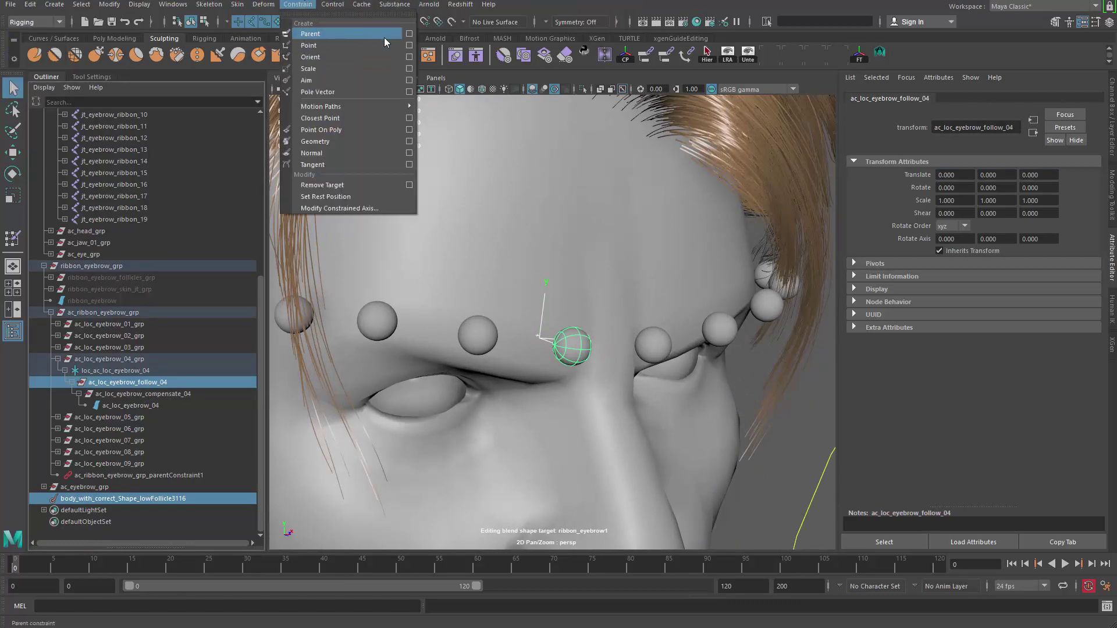
pyautogui.click(410, 46)
pyautogui.click(695, 144)
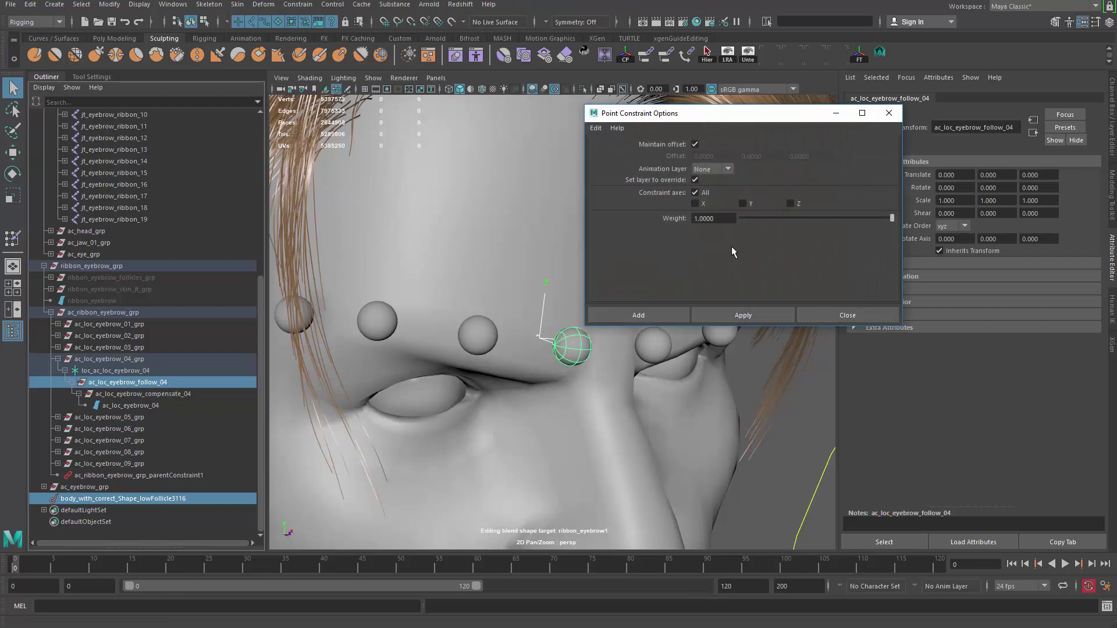
pyautogui.click(743, 316)
pyautogui.click(847, 315)
pyautogui.scroll(-3, 595, 366)
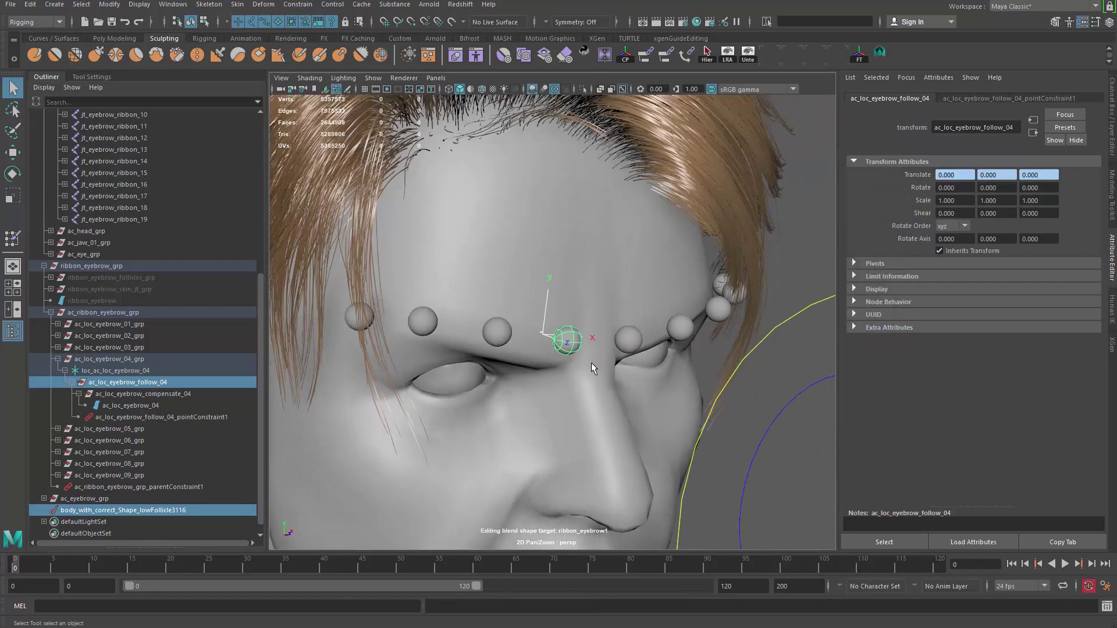
pyautogui.moveTo(594, 366)
pyautogui.keyDown('alt'); pyautogui.mouseDown()
pyautogui.moveTo(567, 370)
pyautogui.moveTo(584, 357)
pyautogui.mouseUp(); pyautogui.keyUp('alt')
pyautogui.click(611, 394)
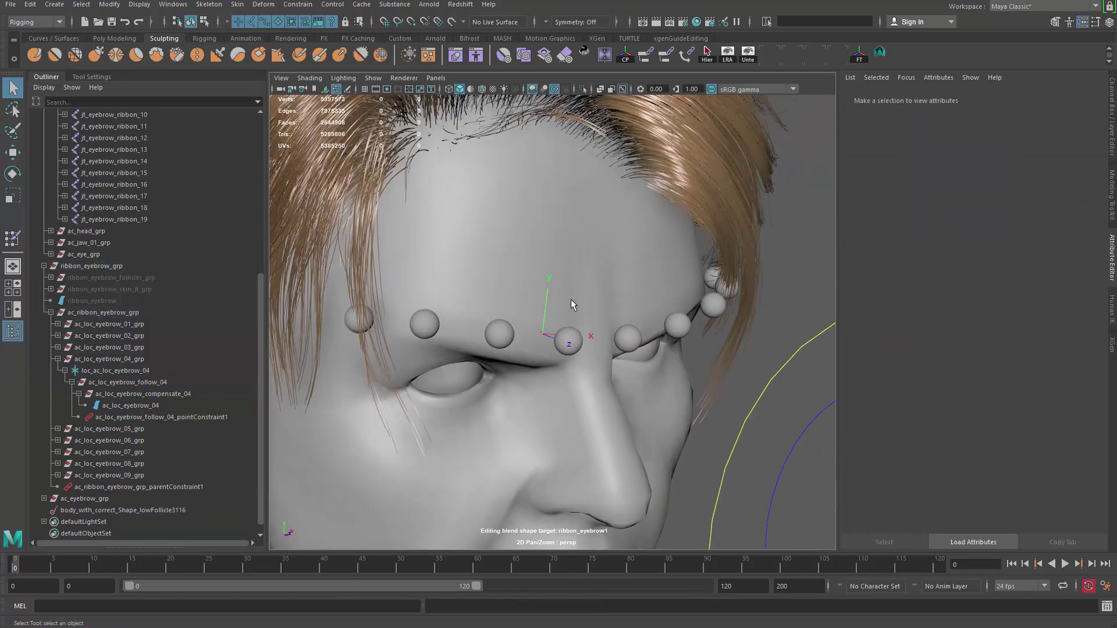
# Try raising ac_loc_eyebrow_04 by about 3.5 units to test the follow setup, and undo the move.
pyautogui.click(568, 340)
pyautogui.press('w')
pyautogui.moveTo(543, 280); pyautogui.dragTo(580, 245)
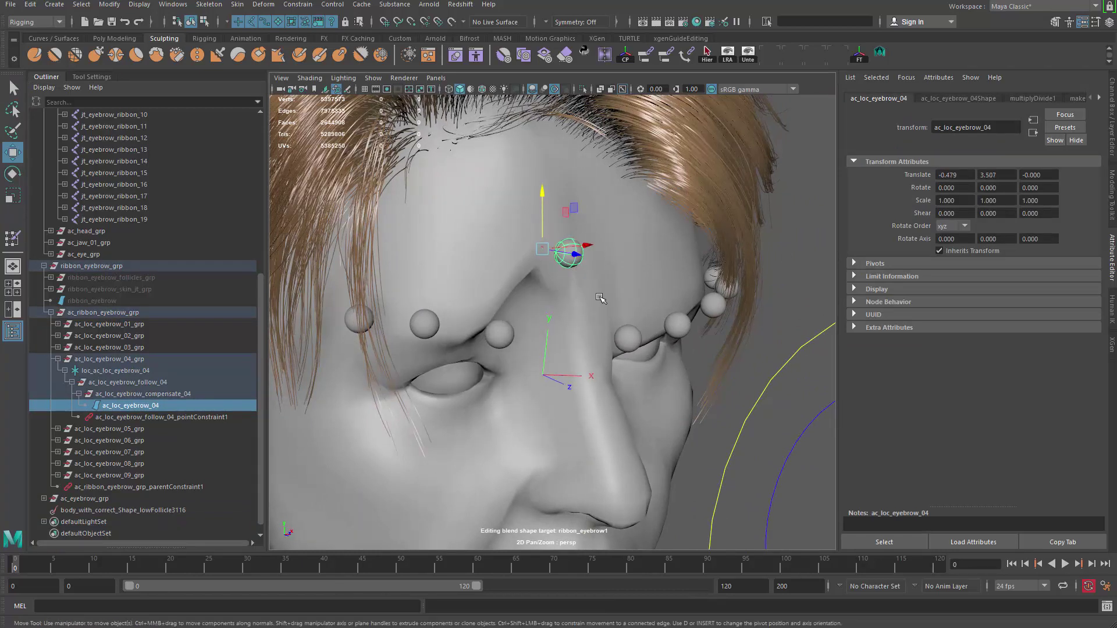
pyautogui.hotkey('ctrl', 'z')
pyautogui.hotkey('ctrl', 'z')
pyautogui.hotkey('ctrl', 'z')
pyautogui.hotkey('ctrl', 'z')
pyautogui.hotkey('ctrl', 'z')
pyautogui.hotkey('ctrl', 'z')
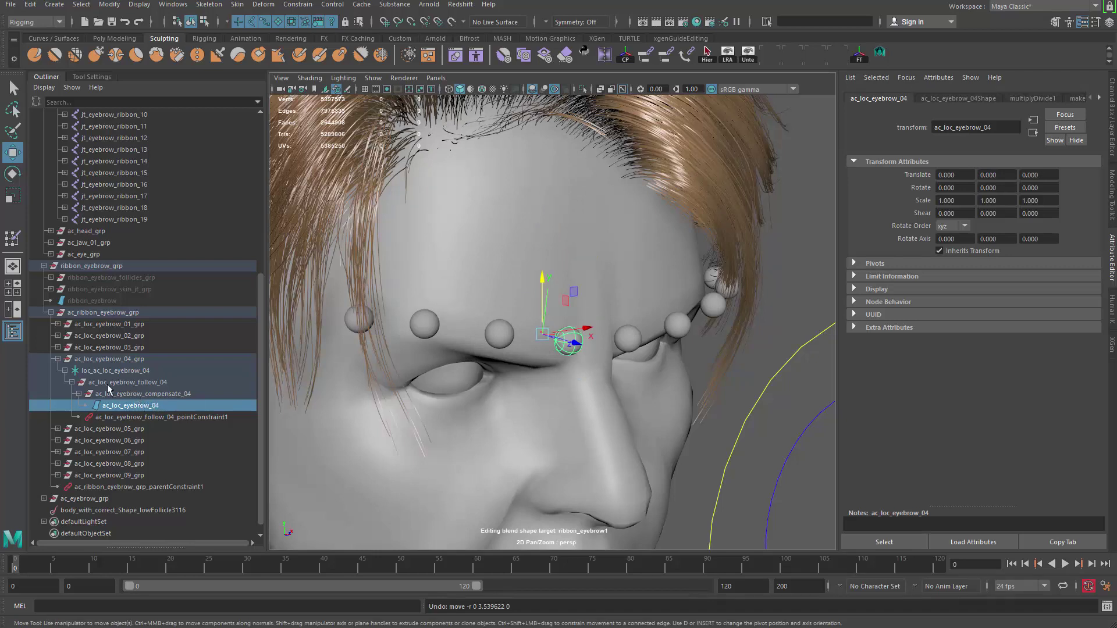
# Inspect the translate values of ac_loc_eyebrow_follow_04 and locate its point constraint in the hierarchy.
pyautogui.click(128, 383)
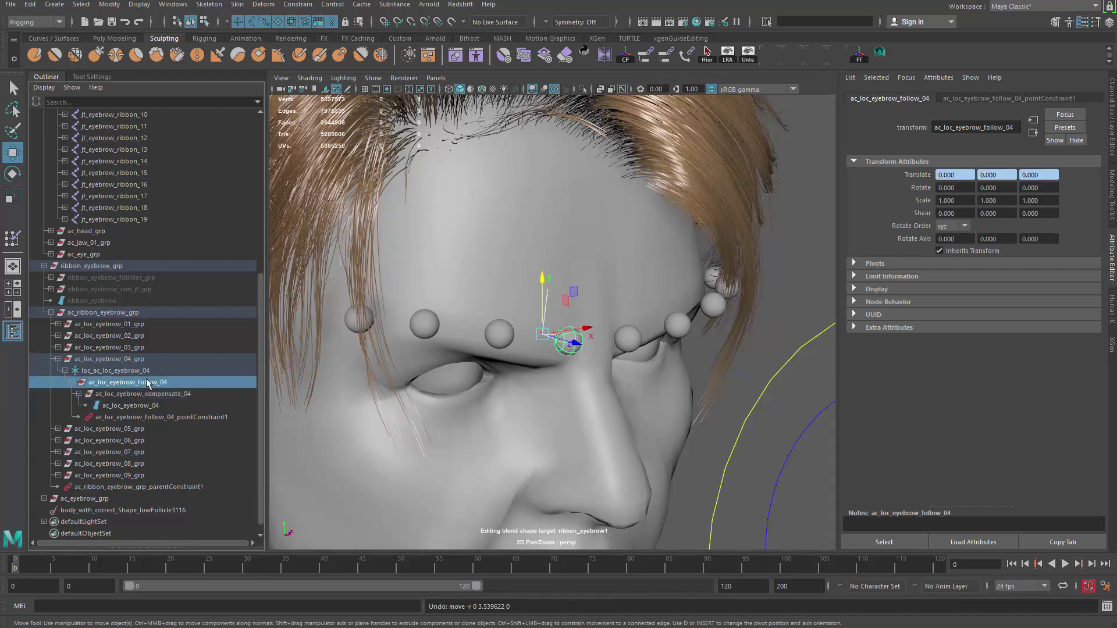
pyautogui.click(101, 418)
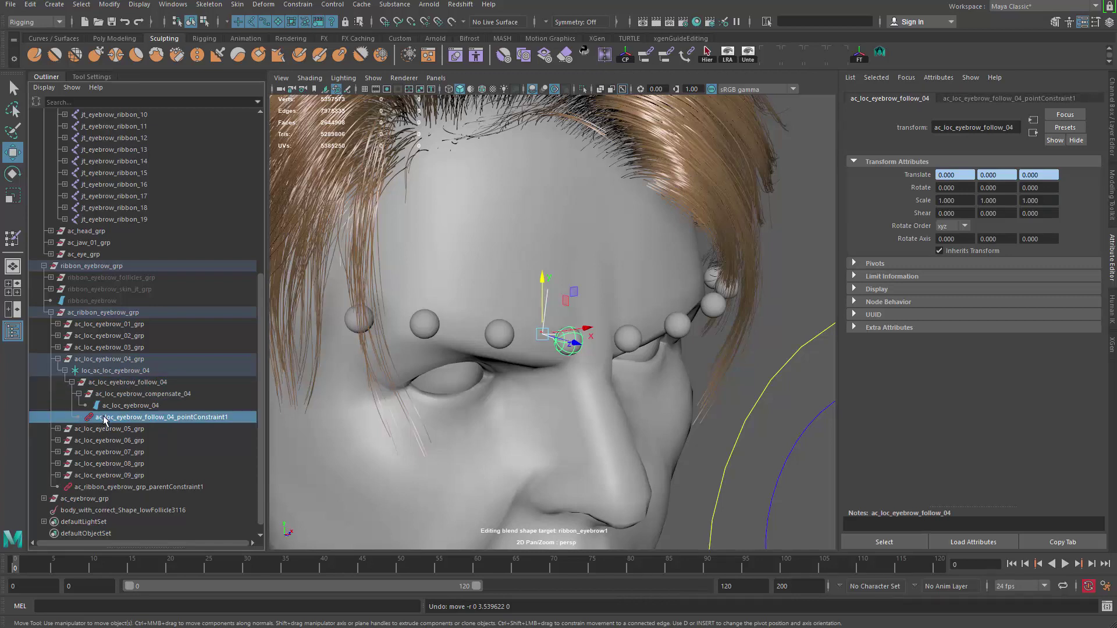
pyautogui.press('Up')
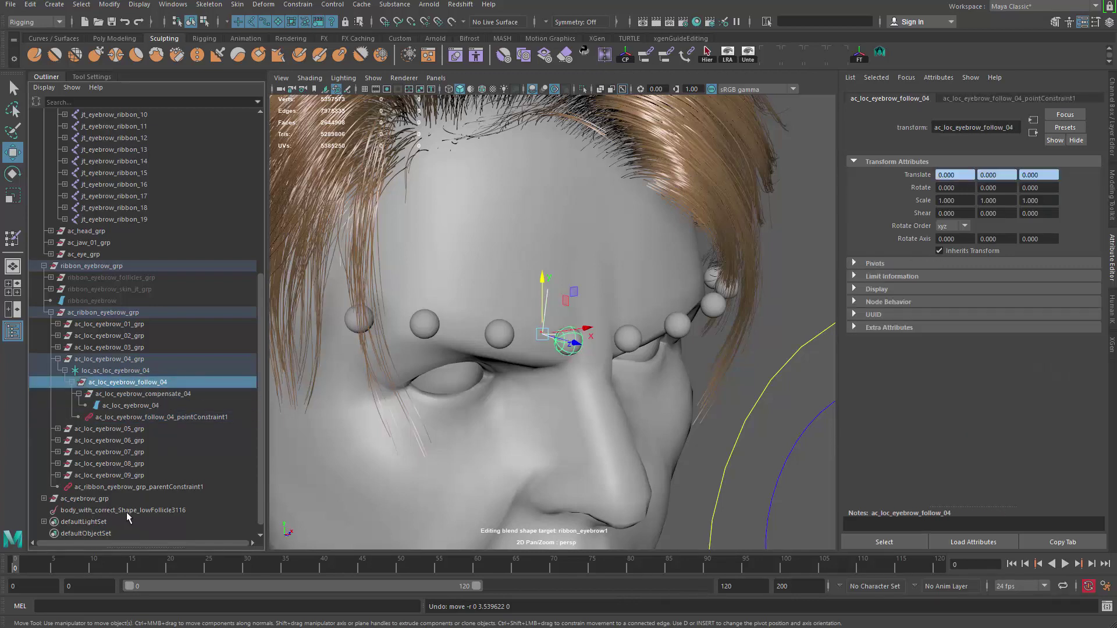
pyautogui.press('q')
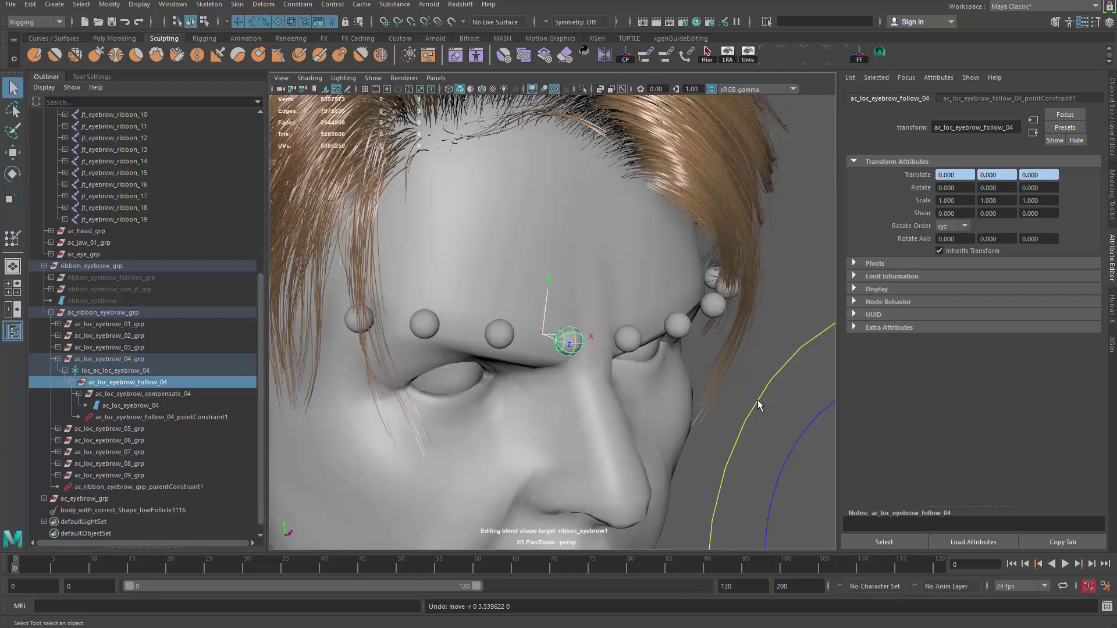
# Raise ac_loc_eyebrow_04 by about 1.7 units and compare the translate values of its compensate and follow groups.
pyautogui.click(758, 406)
pyautogui.click(567, 331)
pyautogui.press('w')
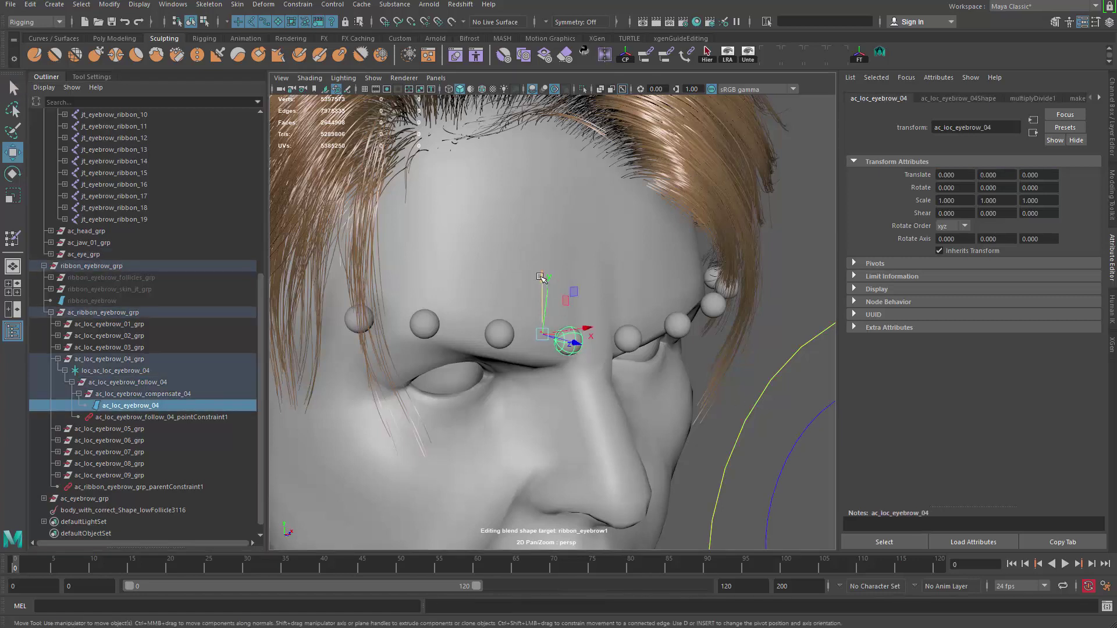
pyautogui.moveTo(549, 283); pyautogui.dragTo(554, 210)
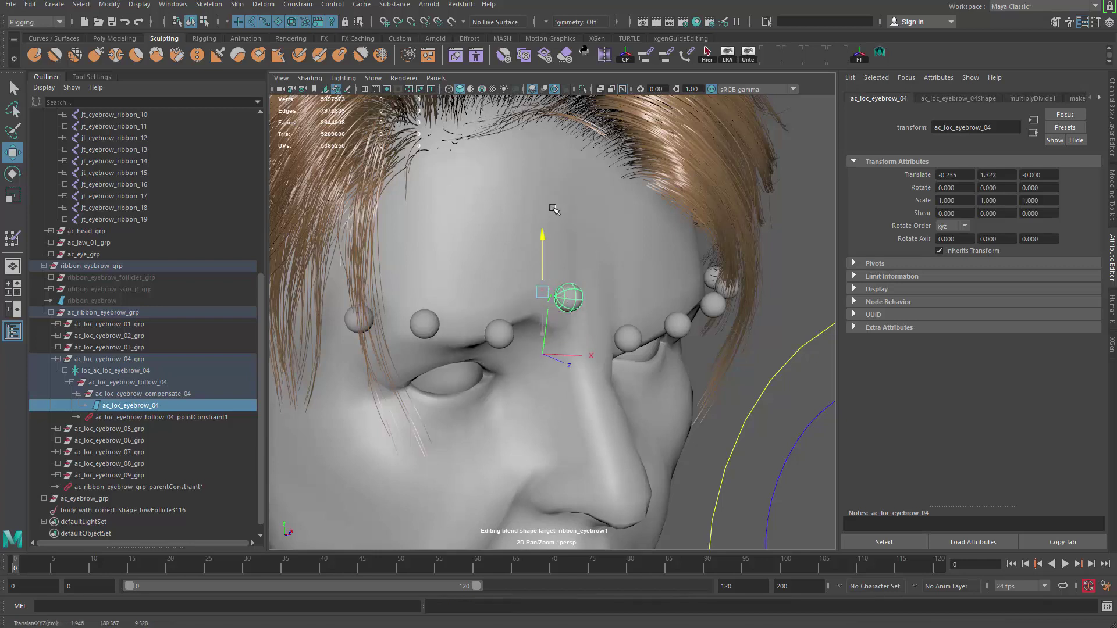
pyautogui.click(143, 396)
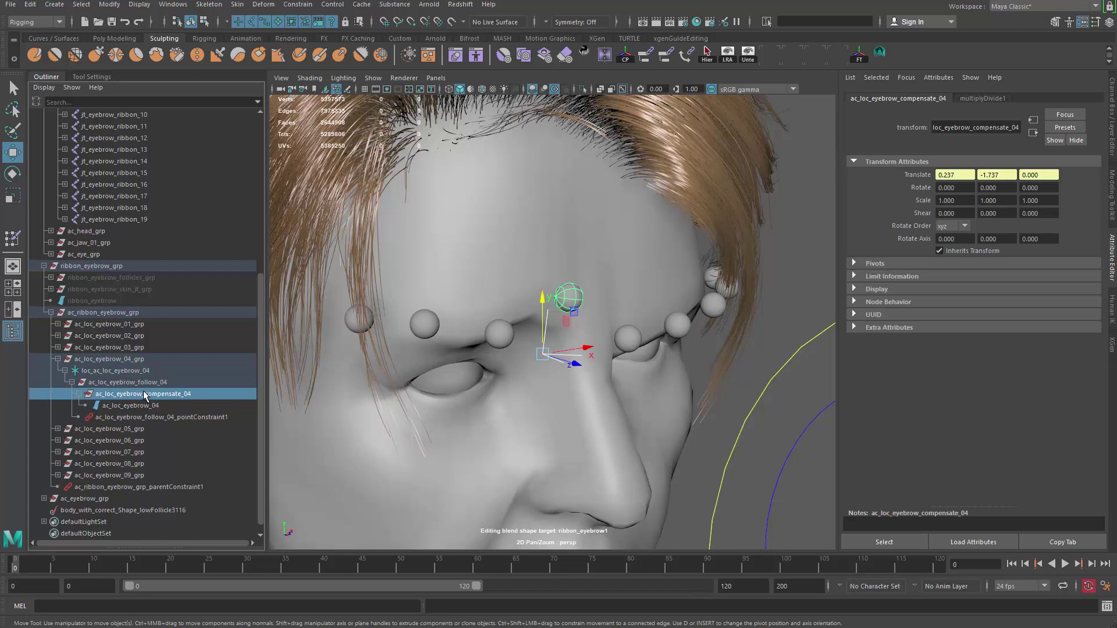
pyautogui.click(134, 383)
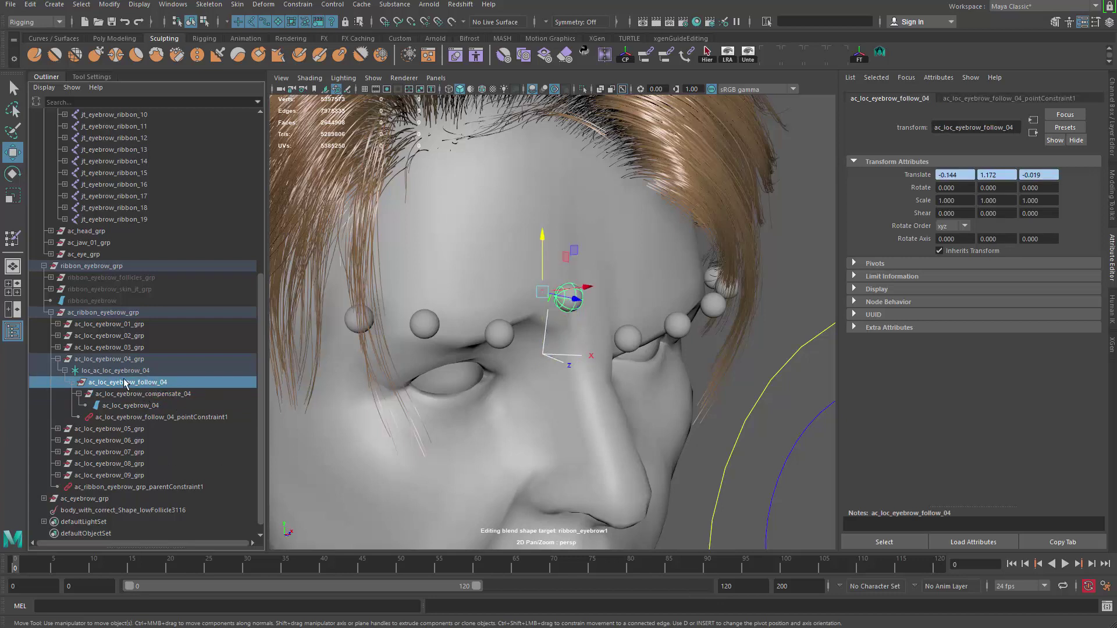
pyautogui.click(150, 394)
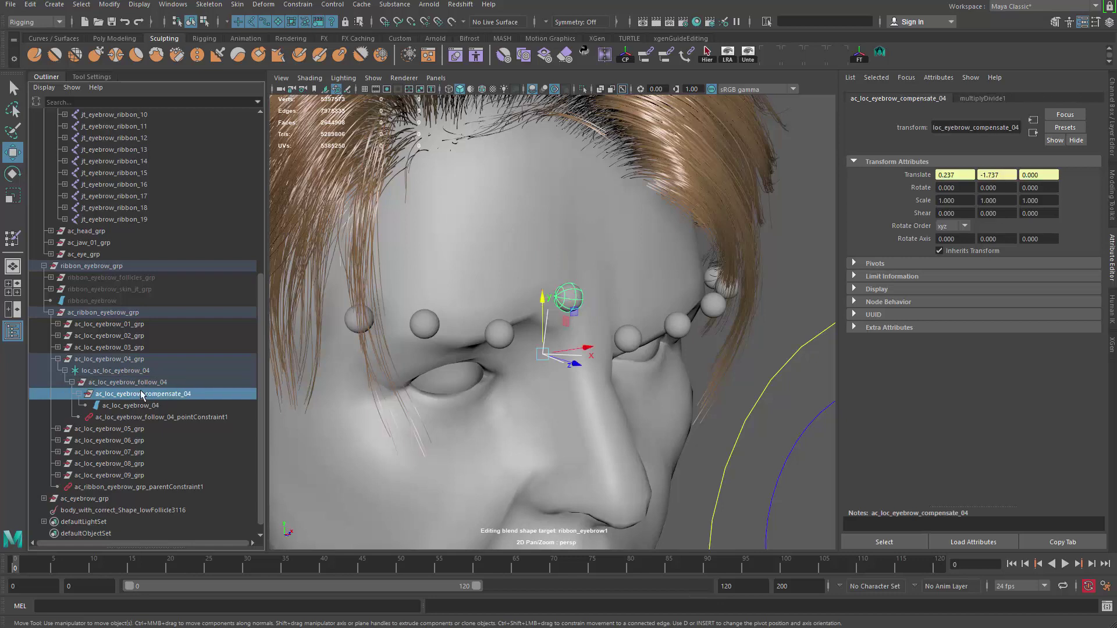
# Reset Translate X and Translate Y of ac_loc_eyebrow_04 to 0.
pyautogui.click(148, 407)
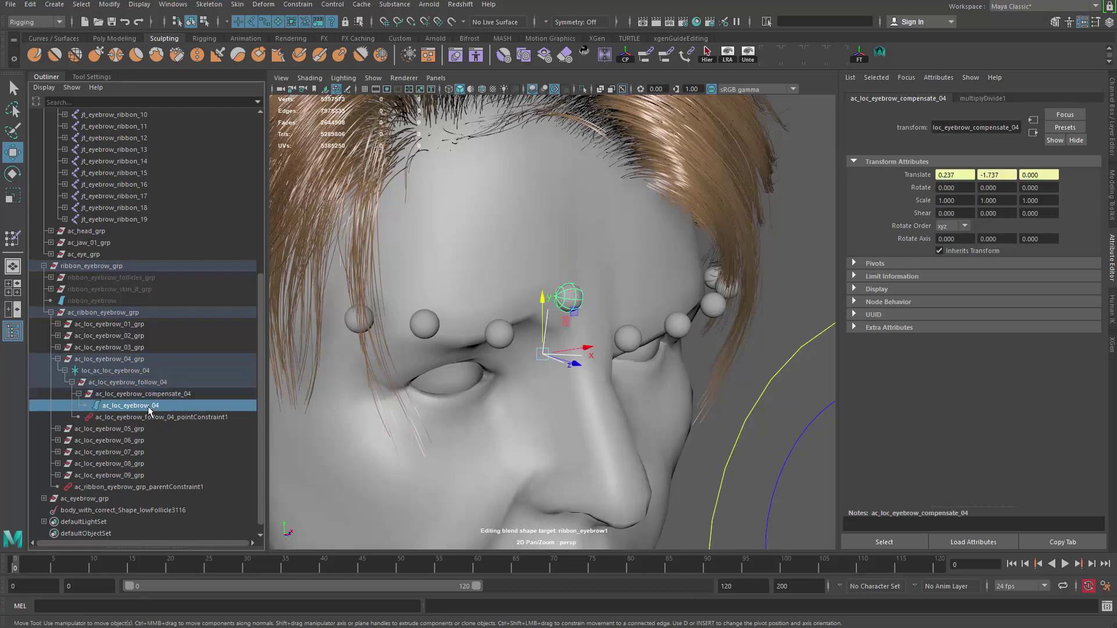
pyautogui.hotkey('ctrl', 'a')
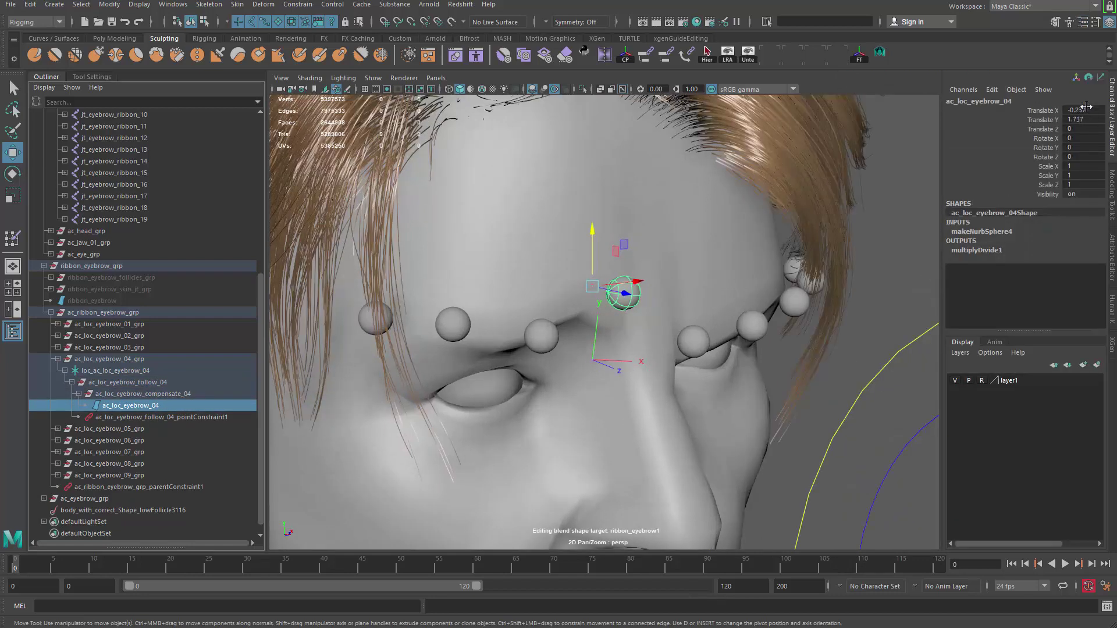
pyautogui.press('Return')
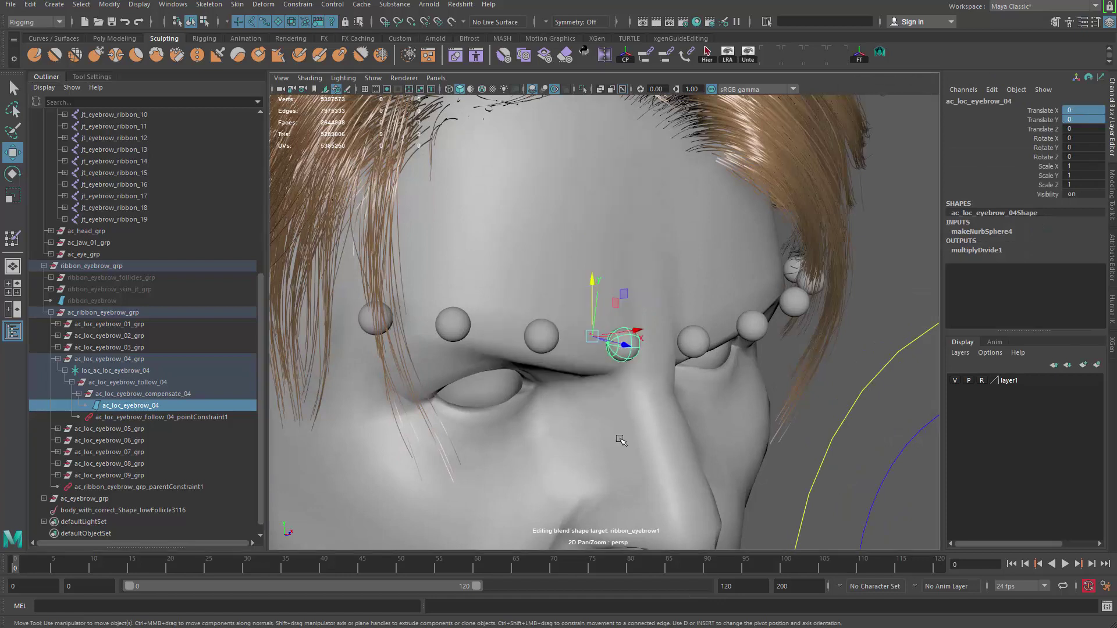
# Display the whole head with textured shading.
pyautogui.keyDown('alt'); pyautogui.moveTo(774, 373); pyautogui.dragTo(660, 384, button='right'); pyautogui.keyUp('alt')
pyautogui.keyDown('alt'); pyautogui.moveTo(661, 384); pyautogui.dragTo(623, 407); pyautogui.keyUp('alt')
pyautogui.press('6')
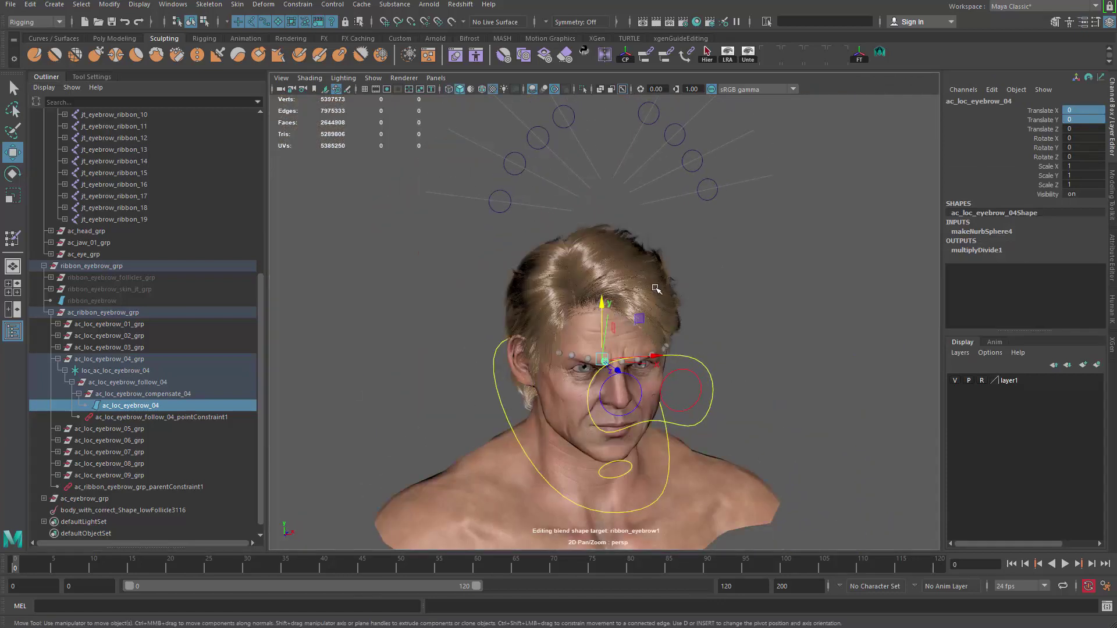
pyautogui.keyDown('alt'); pyautogui.moveTo(656, 289); pyautogui.dragTo(517, 321); pyautogui.keyUp('alt')
pyautogui.keyDown('alt'); pyautogui.moveTo(517, 321); pyautogui.dragTo(454, 388, button='middle'); pyautogui.keyUp('alt')
# Select the eight ac_eyebrow circle controls above the head and move them together to deform the brow.
pyautogui.click(398, 186)
pyautogui.moveTo(400, 175); pyautogui.dragTo(708, 336)
pyautogui.keyDown('alt'); pyautogui.moveTo(708, 337); pyautogui.dragTo(596, 342, button='right'); pyautogui.keyUp('alt')
pyautogui.keyDown('alt'); pyautogui.moveTo(596, 342); pyautogui.dragTo(616, 277, button='middle'); pyautogui.keyUp('alt')
pyautogui.moveTo(678, 213); pyautogui.dragTo(618, 269)
pyautogui.scroll(5, 524, 407)
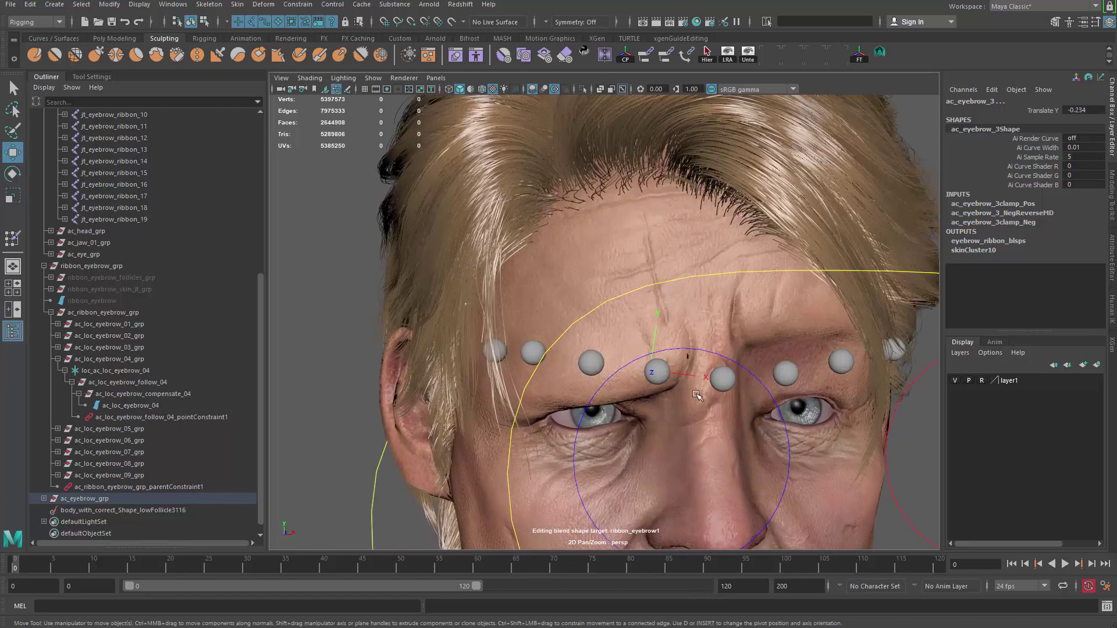
# Raise ac_loc_eyebrow_04 by about 2.8 units on the deformed brow.
pyautogui.press('q')
pyautogui.click(661, 372)
pyautogui.press('w')
pyautogui.moveTo(657, 373); pyautogui.dragTo(656, 307)
pyautogui.scroll(-5, 486, 289)
pyautogui.scroll(-3, 485, 289)
# Move the eight ac_eyebrow circle controls together once more, and undo all the brow test moves.
pyautogui.moveTo(536, 154); pyautogui.dragTo(785, 324)
pyautogui.moveTo(776, 262); pyautogui.dragTo(673, 295)
pyautogui.hotkey('ctrl', 'z')
pyautogui.hotkey('ctrl', 'z')
pyautogui.hotkey('ctrl', 'z')
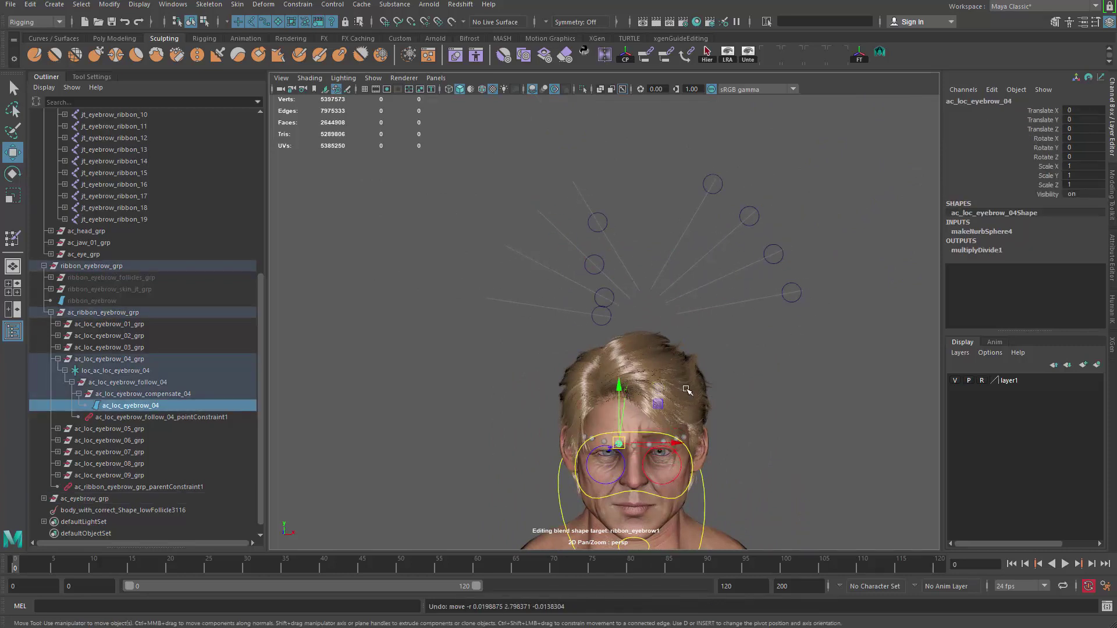
pyautogui.hotkey('ctrl', 'z')
pyautogui.hotkey('ctrl', 'z')
pyautogui.hotkey('ctrl', 'z')
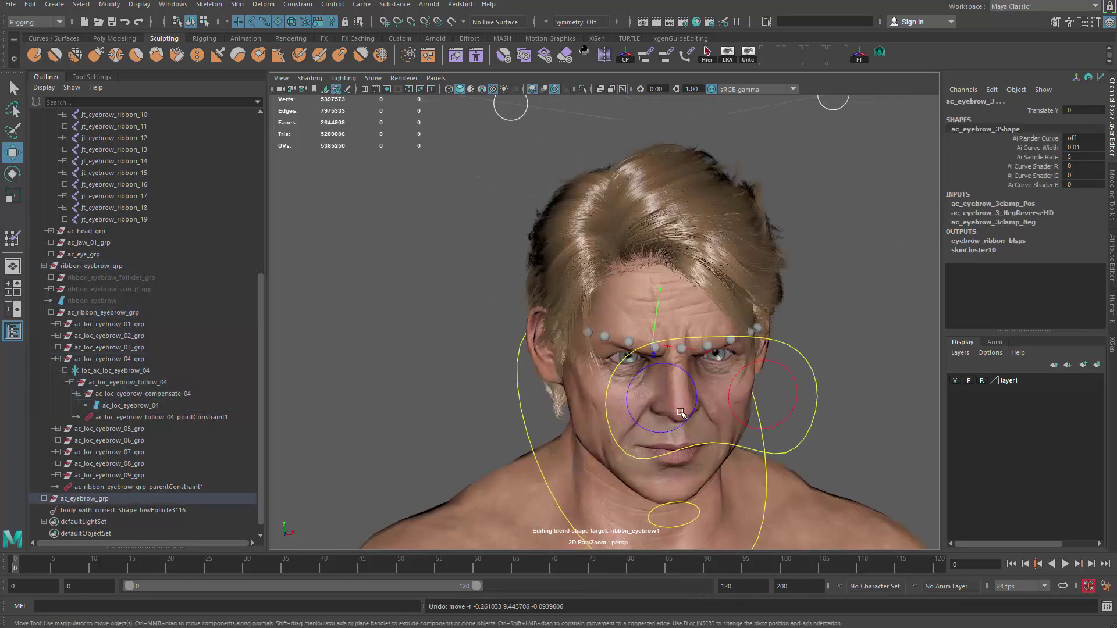
# Run the entire JT_Controller_Tools_Ver_2.0.py script and dock the resulting JT Controller Tool Sets window.
pyautogui.scroll(-3, 681, 413)
pyautogui.keyDown('alt'); pyautogui.moveTo(681, 413); pyautogui.dragTo(564, 416); pyautogui.keyUp('alt')
pyautogui.keyDown('alt'); pyautogui.moveTo(565, 416); pyautogui.dragTo(571, 396, button='middle'); pyautogui.keyUp('alt')
pyautogui.scroll(4, 571, 397)
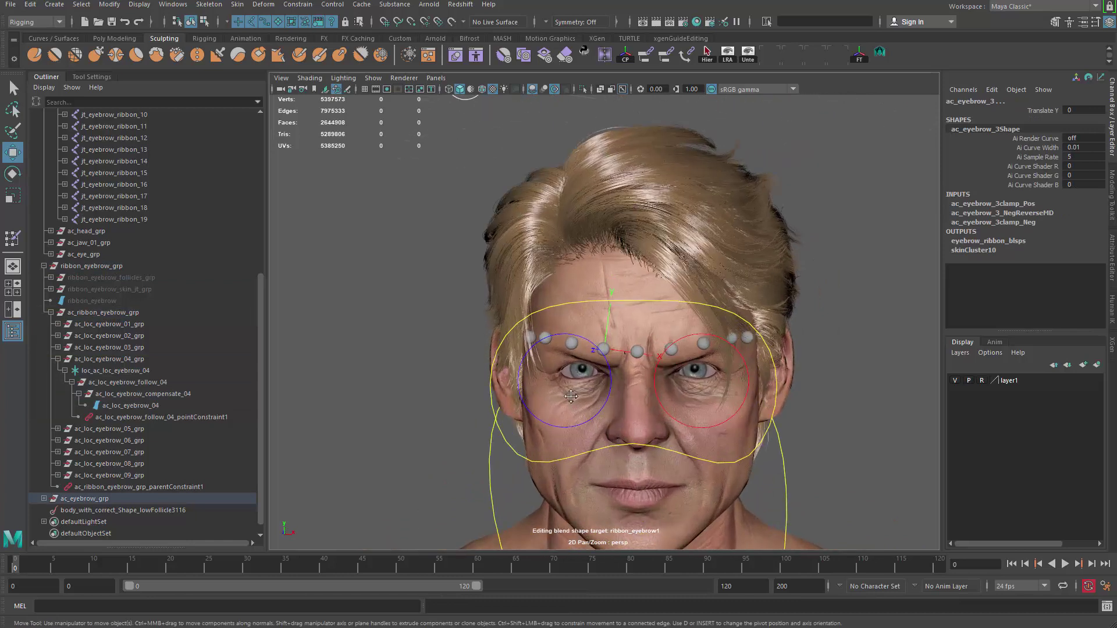
pyautogui.scroll(2, 615, 407)
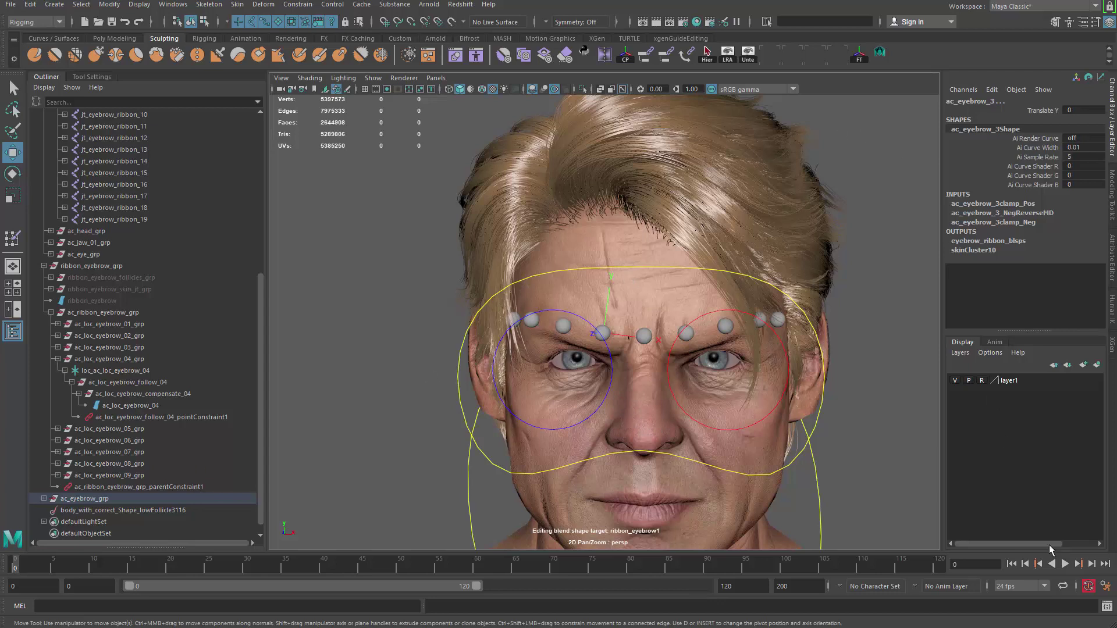
pyautogui.click(1107, 606)
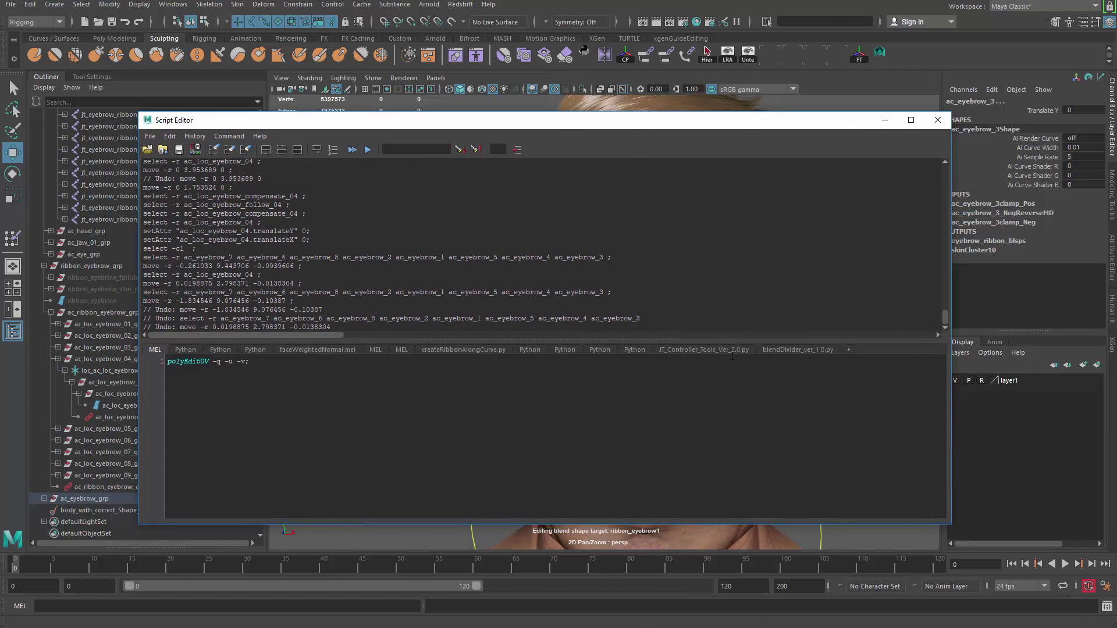
pyautogui.hotkey('ctrl', 'a')
pyautogui.click(728, 351)
pyautogui.hotkey('ctrl', 'a')
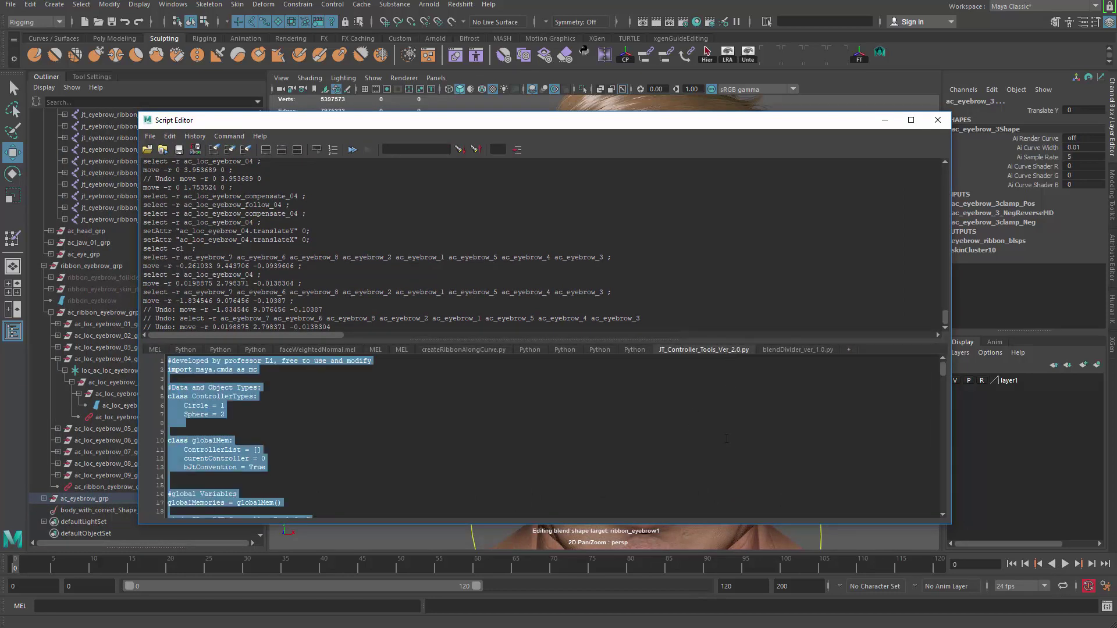
pyautogui.hotkey('ctrl', 'Return')
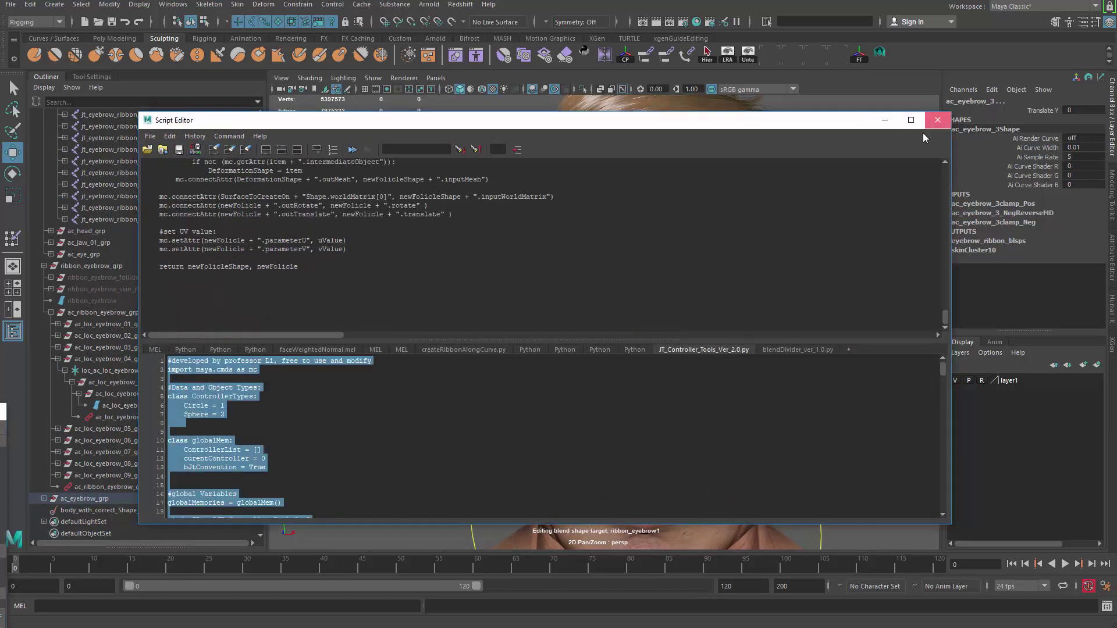
pyautogui.click(938, 120)
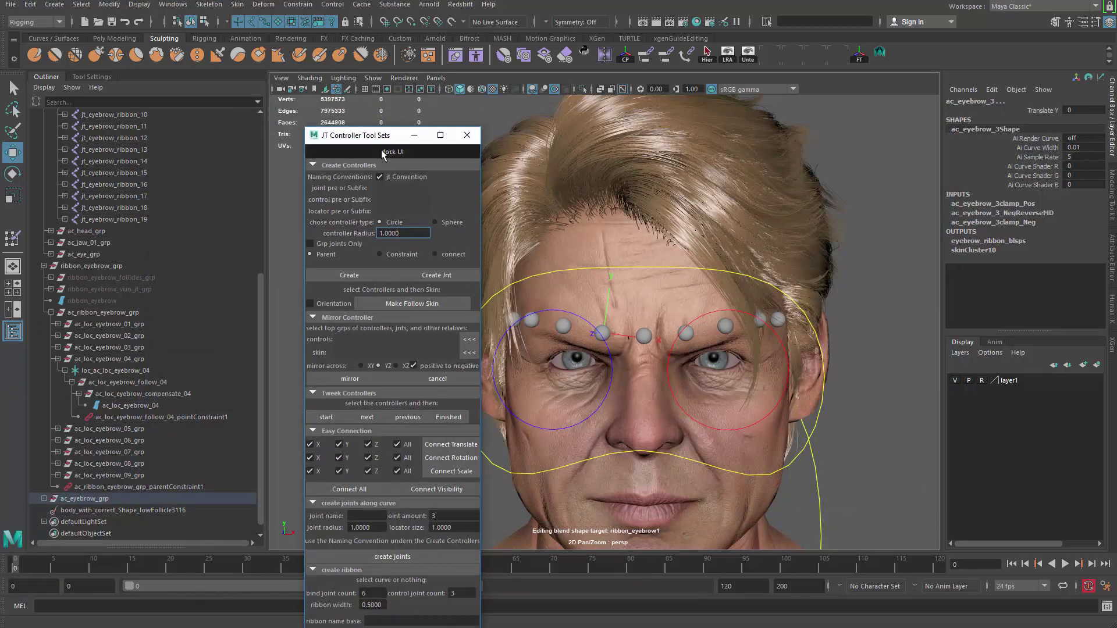
pyautogui.click(366, 151)
# Isolate ac_ribbon_eyebrow_grp, select all its sphere controls except ac_loc_eyebrow_04, and turn isolation off.
pyautogui.keyDown('alt'); pyautogui.moveTo(585, 281); pyautogui.dragTo(655, 285, button='right'); pyautogui.keyUp('alt')
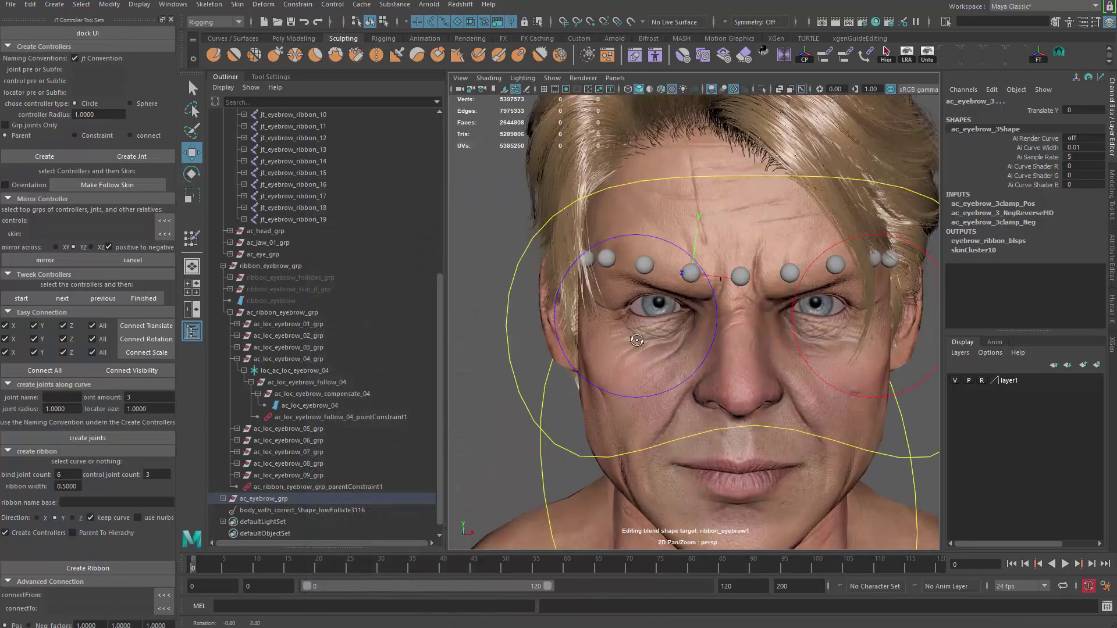
pyautogui.keyDown('alt'); pyautogui.moveTo(655, 285); pyautogui.dragTo(727, 282); pyautogui.keyUp('alt')
pyautogui.press('q')
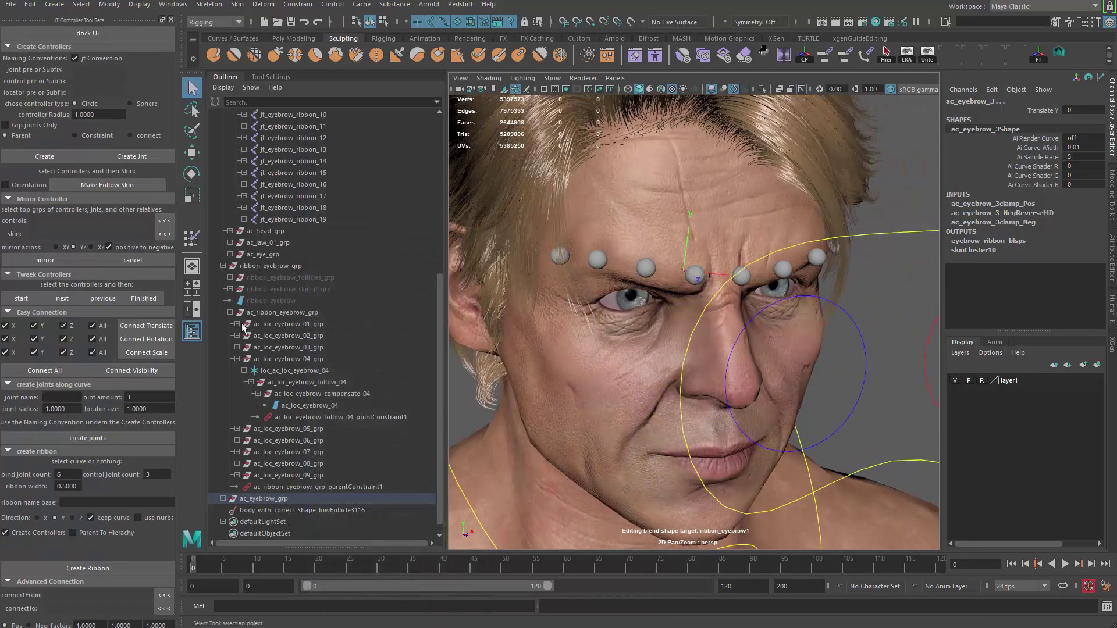
pyautogui.click(230, 312)
pyautogui.click(292, 489)
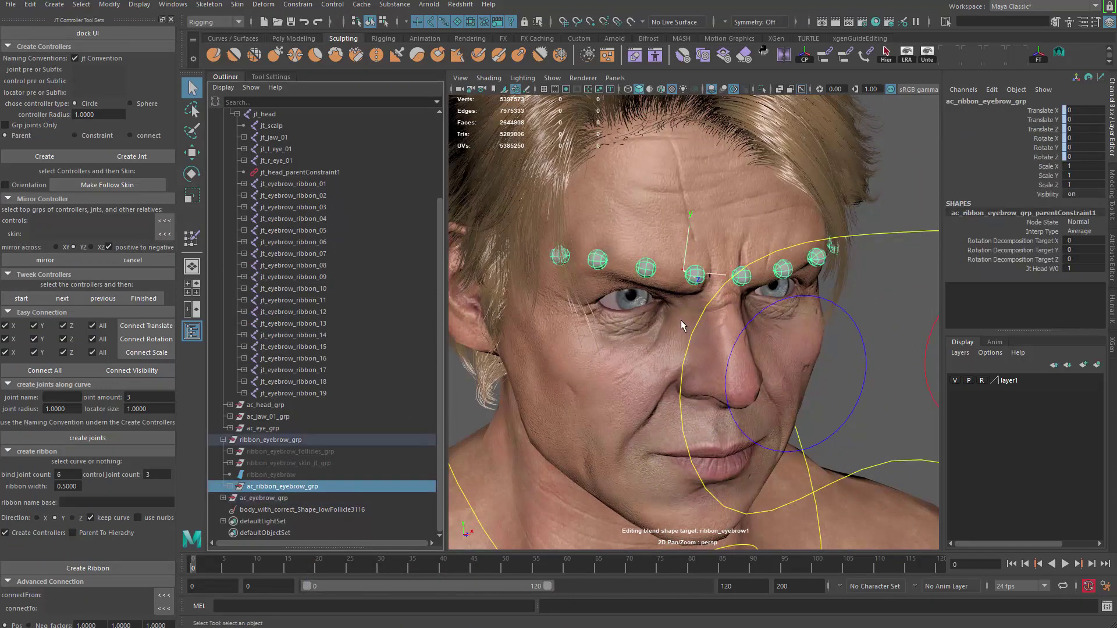
pyautogui.hotkey('ctrl', '1')
pyautogui.keyDown('alt'); pyautogui.moveTo(569, 353); pyautogui.dragTo(547, 326); pyautogui.keyUp('alt')
pyautogui.click(547, 326)
pyautogui.moveTo(527, 140); pyautogui.dragTo(890, 389)
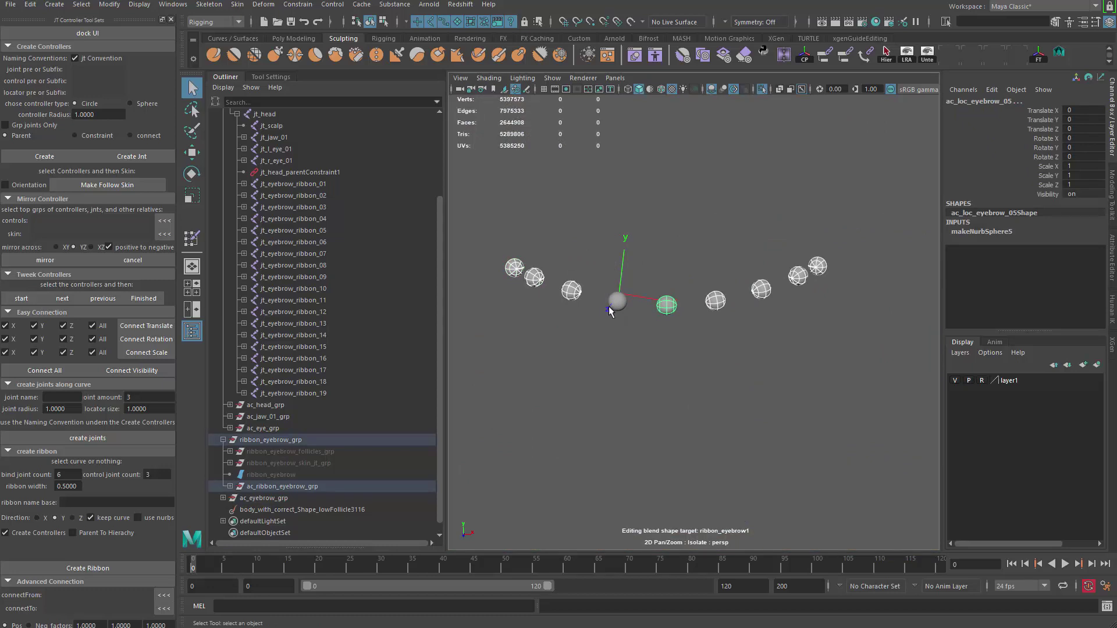
pyautogui.hotkey('ctrl', '1')
# Add the body mesh body_with_correct_Shape_low to the selection and run Make Follow Skin with Orientation off.
pyautogui.keyDown('alt'); pyautogui.moveTo(697, 363); pyautogui.dragTo(557, 352, button='right'); pyautogui.keyUp('alt')
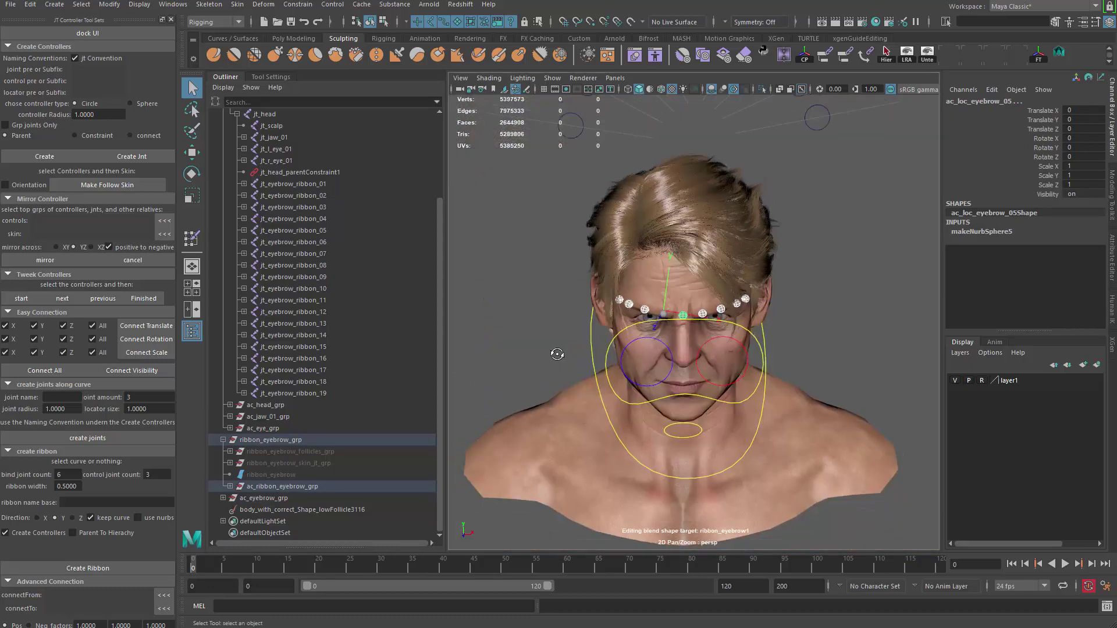
pyautogui.keyDown('alt'); pyautogui.moveTo(556, 351); pyautogui.dragTo(608, 340); pyautogui.keyUp('alt')
pyautogui.keyDown('alt'); pyautogui.moveTo(608, 340); pyautogui.dragTo(643, 322, button='right'); pyautogui.keyUp('alt')
pyautogui.keyDown('alt'); pyautogui.moveTo(683, 329); pyautogui.dragTo(609, 266); pyautogui.keyUp('alt')
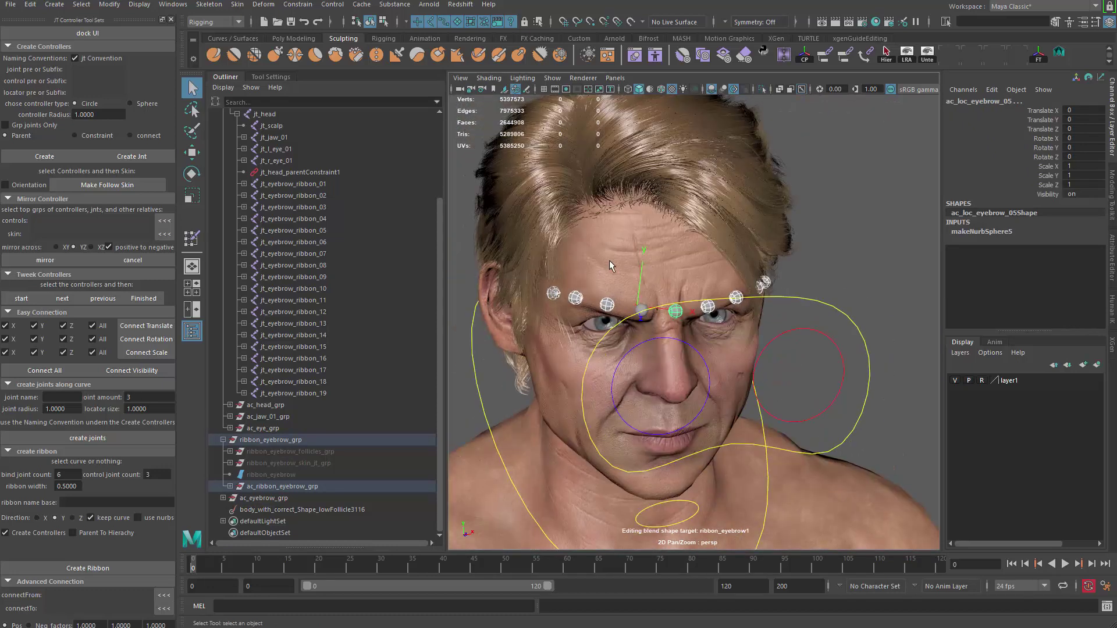
pyautogui.click(621, 343)
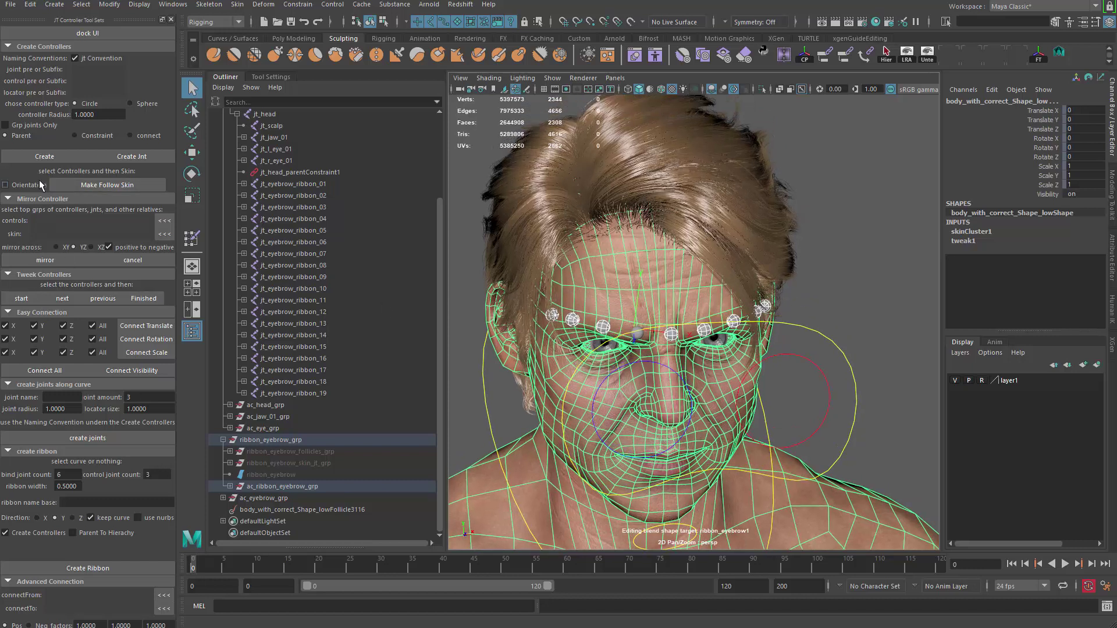
pyautogui.click(110, 186)
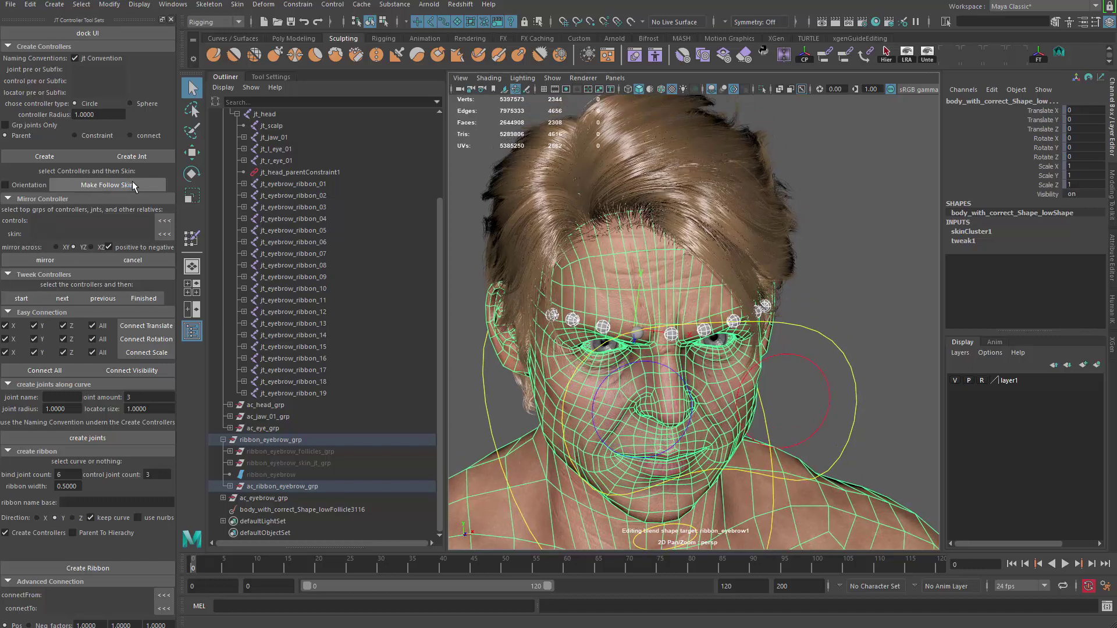
# Select and examine the newly generated follicles, from eyebrow_03_folicle_01 through eyebrow_05_folicle_08.
pyautogui.keyDown('alt'); pyautogui.moveTo(691, 358); pyautogui.dragTo(649, 305); pyautogui.keyUp('alt')
pyautogui.keyDown('alt'); pyautogui.moveTo(348, 386); pyautogui.dragTo(360, 332, button='middle'); pyautogui.keyUp('alt')
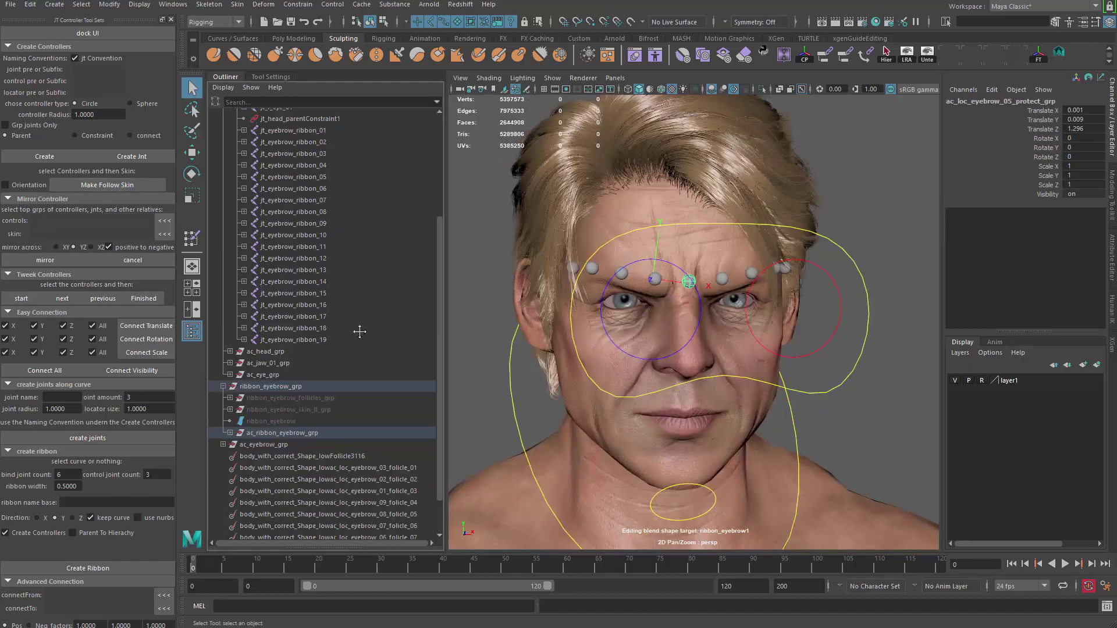
pyautogui.scroll(-2, 359, 332)
pyautogui.click(375, 418)
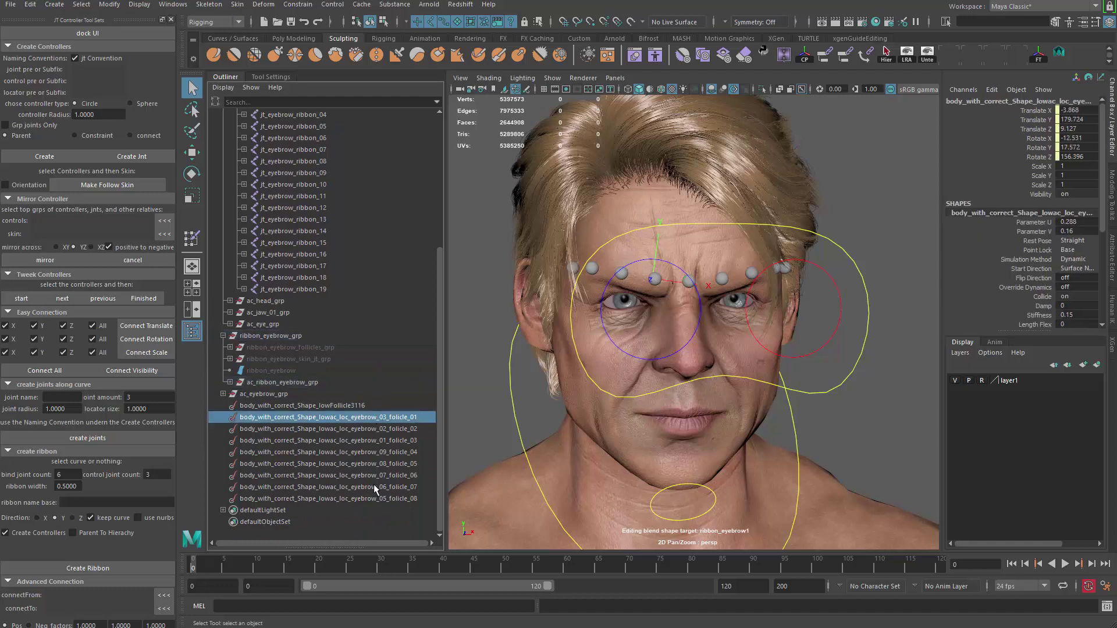
pyautogui.keyDown('shift'); pyautogui.click(371, 499); pyautogui.keyUp('shift')
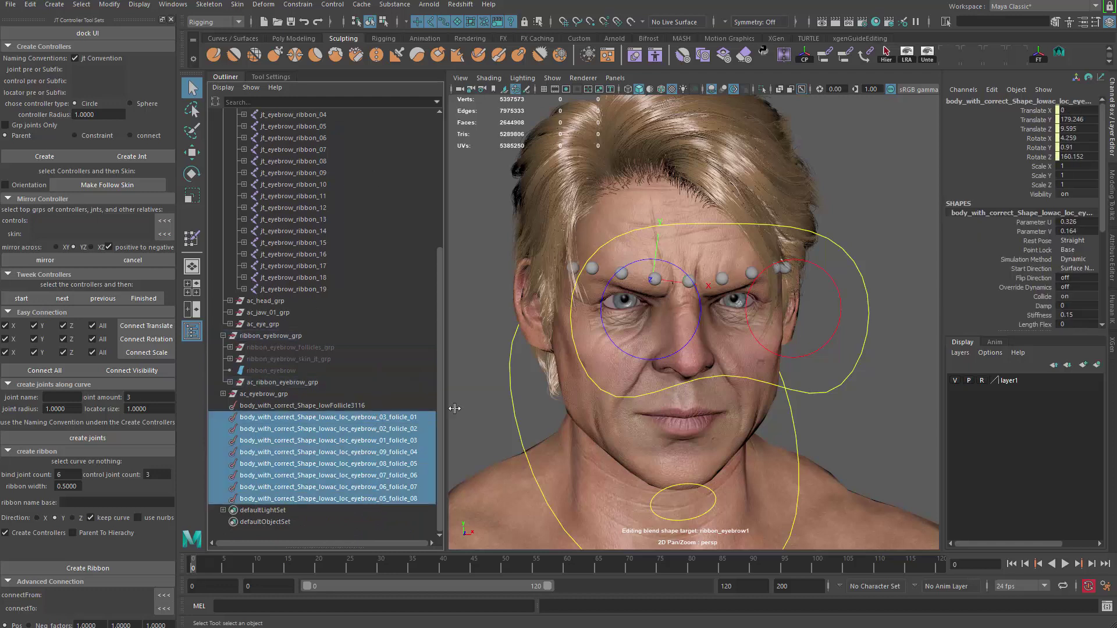
pyautogui.press('f')
# Select the eight ac_eyebrow circle controls and move them together, with Translate Y of ac_eyebrow_3 at about 0.79.
pyautogui.keyDown('alt'); pyautogui.moveTo(639, 361); pyautogui.dragTo(574, 232); pyautogui.keyUp('alt')
pyautogui.scroll(-6, 712, 274)
pyautogui.scroll(-5, 574, 232)
pyautogui.keyDown('alt'); pyautogui.moveTo(574, 233); pyautogui.dragTo(563, 259, button='middle'); pyautogui.keyUp('alt')
pyautogui.moveTo(567, 234); pyautogui.dragTo(766, 335)
pyautogui.keyDown('alt'); pyautogui.moveTo(723, 336); pyautogui.dragTo(713, 289, button='middle'); pyautogui.keyUp('alt')
pyautogui.scroll(4, 713, 289)
pyautogui.keyDown('alt'); pyautogui.moveTo(714, 280); pyautogui.dragTo(676, 249); pyautogui.keyUp('alt')
pyautogui.press('w')
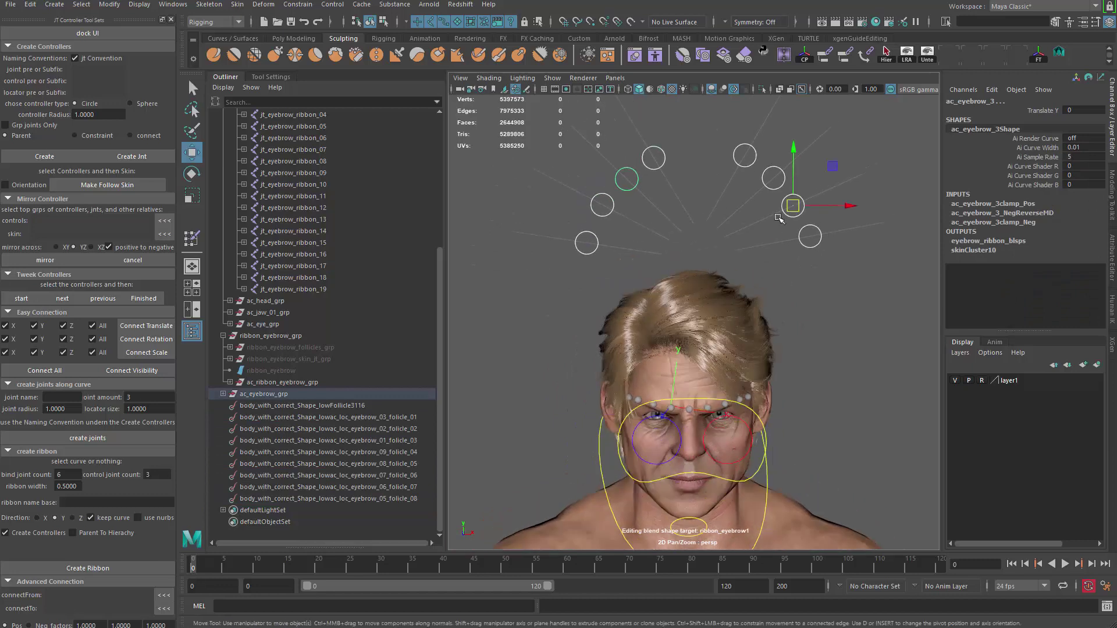
pyautogui.moveTo(747, 254); pyautogui.dragTo(669, 215, button='middle')
# Reposition the eight ac_eyebrow controls together, and move the four on the character's right side separately.
pyautogui.keyDown('alt'); pyautogui.moveTo(733, 273); pyautogui.dragTo(608, 321); pyautogui.keyUp('alt')
pyautogui.keyDown('alt'); pyautogui.moveTo(609, 322); pyautogui.dragTo(621, 384, button='middle'); pyautogui.keyUp('alt')
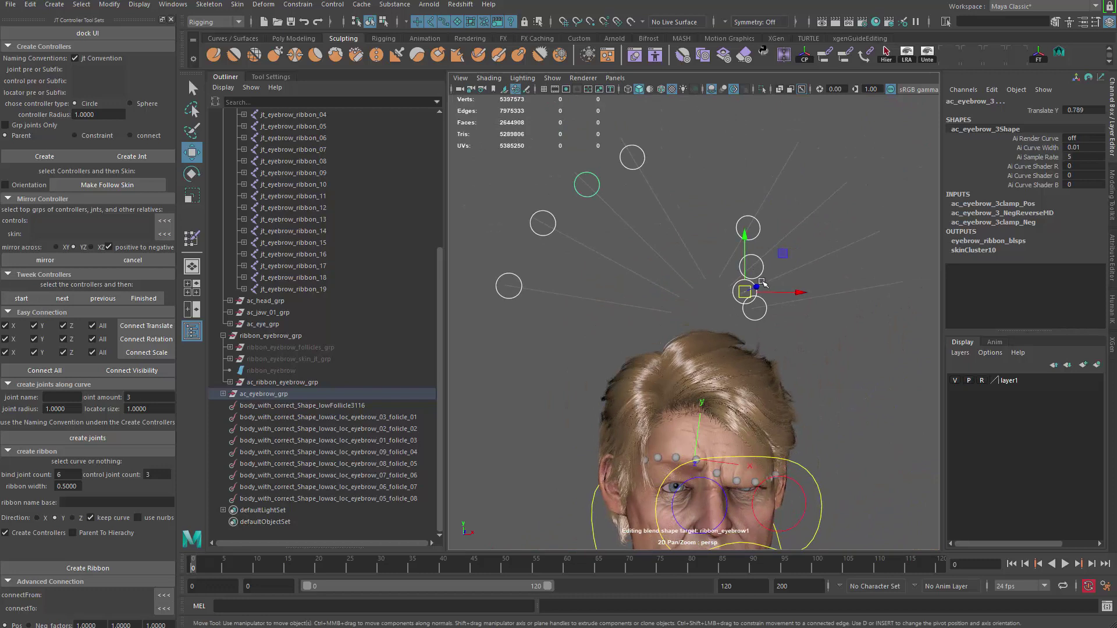
pyautogui.moveTo(745, 292); pyautogui.dragTo(828, 242)
pyautogui.moveTo(537, 112); pyautogui.dragTo(680, 325)
pyautogui.moveTo(587, 245); pyautogui.dragTo(486, 373)
# Try raising ac_loc_eyebrow_05 by about 2.46 units on the posed brow, and undo the move.
pyautogui.keyDown('alt'); pyautogui.moveTo(677, 336); pyautogui.dragTo(650, 220, button='middle'); pyautogui.keyUp('alt')
pyautogui.keyDown('alt'); pyautogui.moveTo(650, 219); pyautogui.dragTo(780, 238, button='right'); pyautogui.keyUp('alt')
pyautogui.press('q')
pyautogui.click(732, 327)
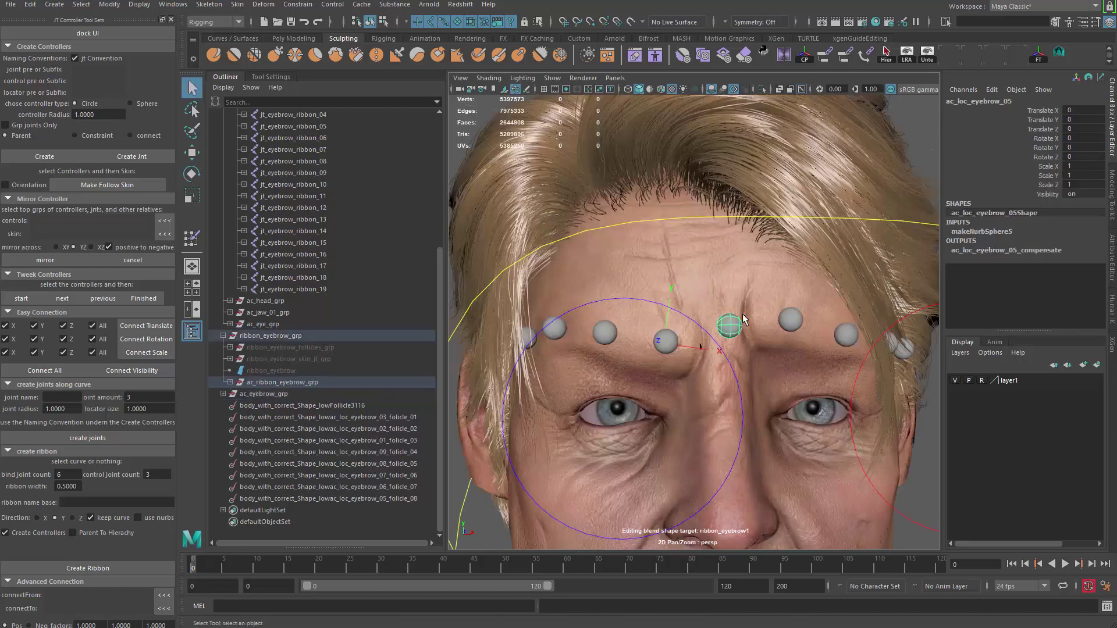
pyautogui.press('w')
pyautogui.moveTo(729, 326); pyautogui.dragTo(731, 264, button='middle')
pyautogui.hotkey('ctrl', 'z')
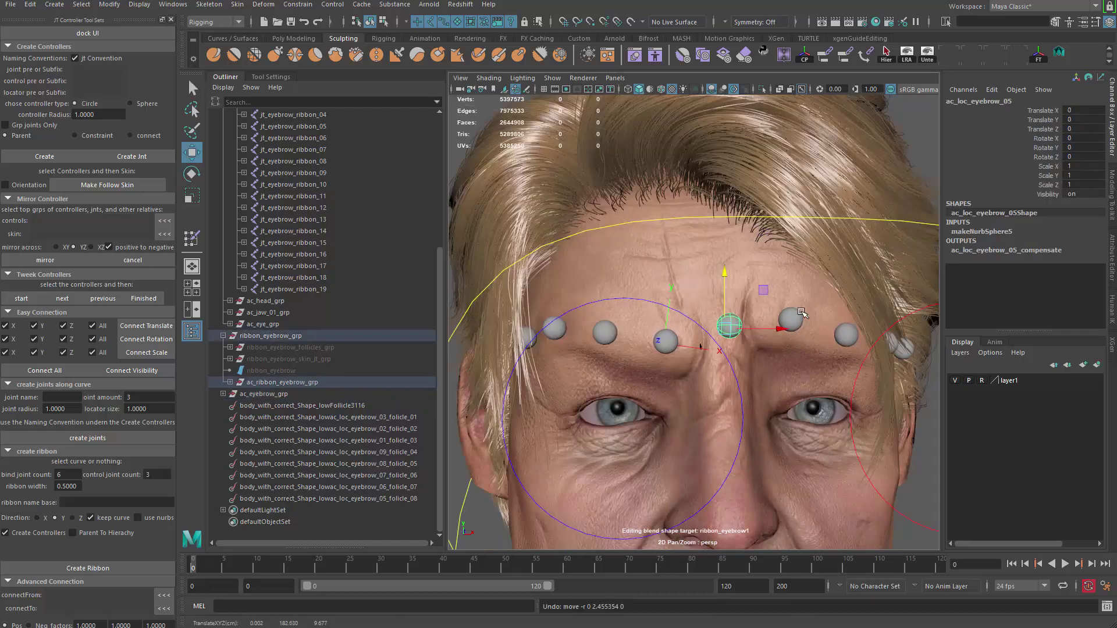
# Try raising ac_loc_eyebrow_06, view the brow from farther away, and undo the move.
pyautogui.click(791, 318)
pyautogui.moveTo(792, 314); pyautogui.dragTo(820, 242, button='middle')
pyautogui.keyDown('alt'); pyautogui.moveTo(825, 351); pyautogui.dragTo(585, 298, button='right'); pyautogui.keyUp('alt')
pyautogui.keyDown('alt'); pyautogui.moveTo(585, 298); pyautogui.dragTo(546, 304); pyautogui.keyUp('alt')
pyautogui.moveTo(546, 303)
pyautogui.keyDown('alt'); pyautogui.mouseDown(button='right')
pyautogui.moveTo(734, 326)
pyautogui.moveTo(548, 305)
pyautogui.mouseUp(button='right'); pyautogui.keyUp('alt')
pyautogui.hotkey('ctrl', 'z')
pyautogui.keyDown('alt'); pyautogui.moveTo(548, 306); pyautogui.dragTo(609, 337); pyautogui.keyUp('alt')
pyautogui.keyDown('alt'); pyautogui.moveTo(611, 338); pyautogui.dragTo(588, 343); pyautogui.keyUp('alt')
pyautogui.keyDown('alt'); pyautogui.moveTo(654, 391); pyautogui.dragTo(616, 342, button='right'); pyautogui.keyUp('alt')
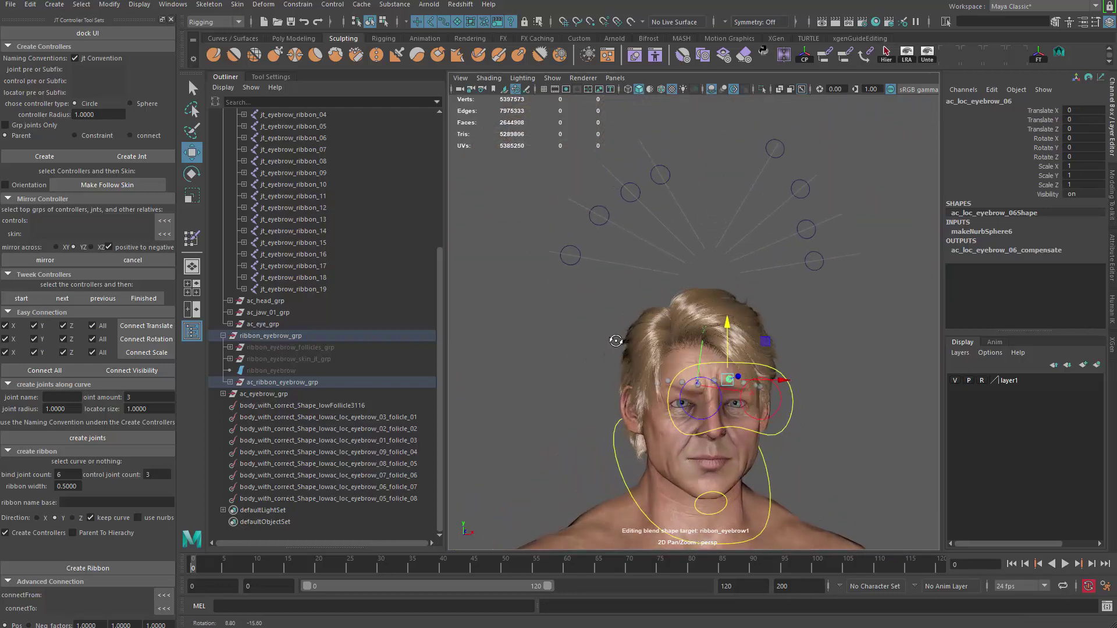